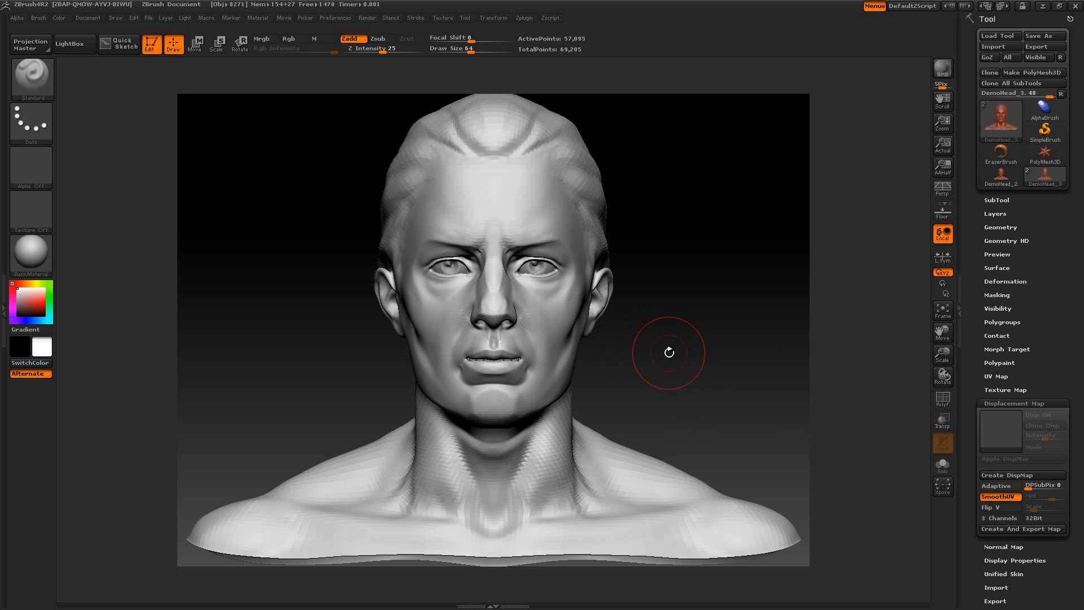
- Compare the two demo heads and make DemoHead_2, the one without eyeballs, the active tool
drag(580, 332, 590, 332)
click(993, 179)
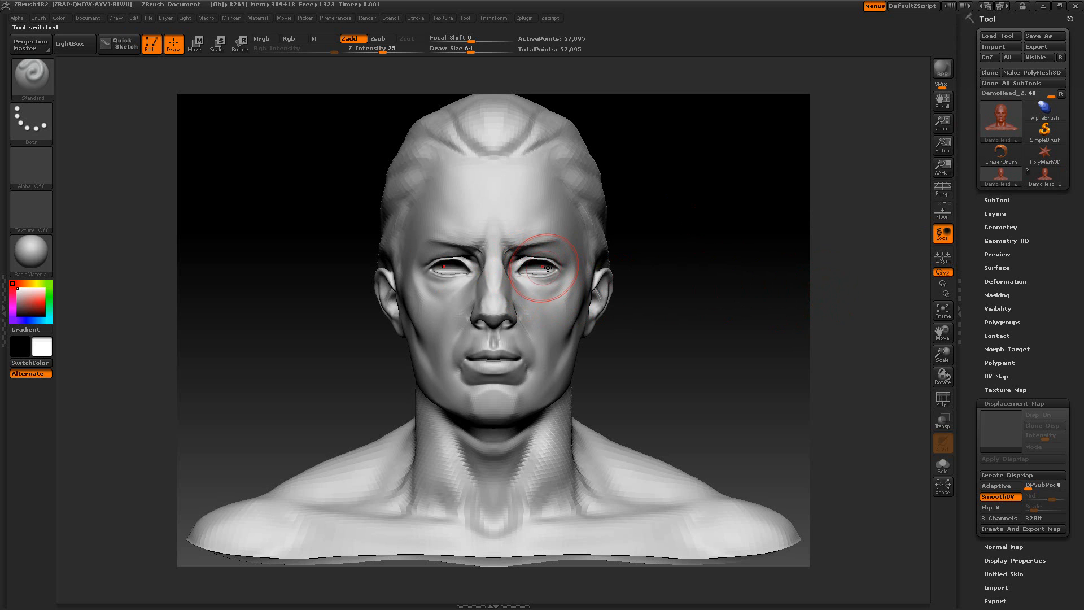
click(1046, 180)
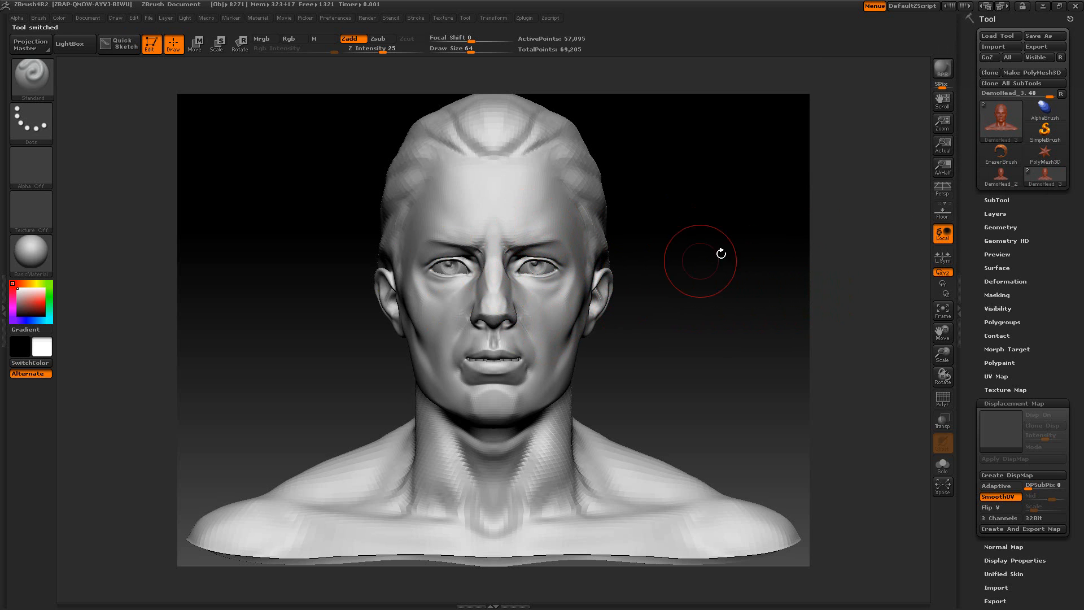
click(997, 177)
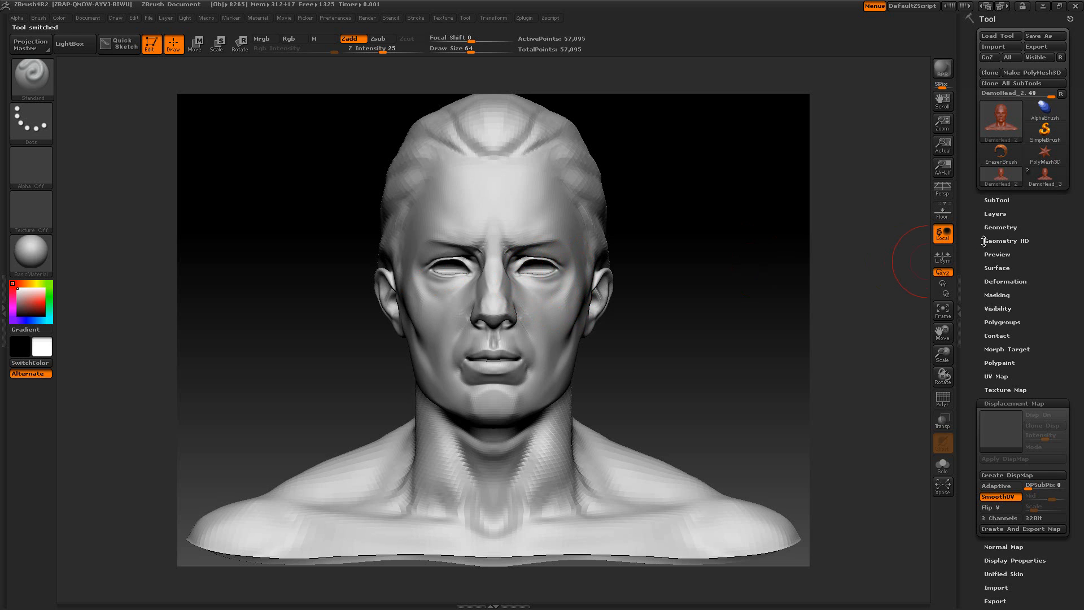
- Divide the DemoHead_2 mesh once more to add subdivision level 4
click(998, 226)
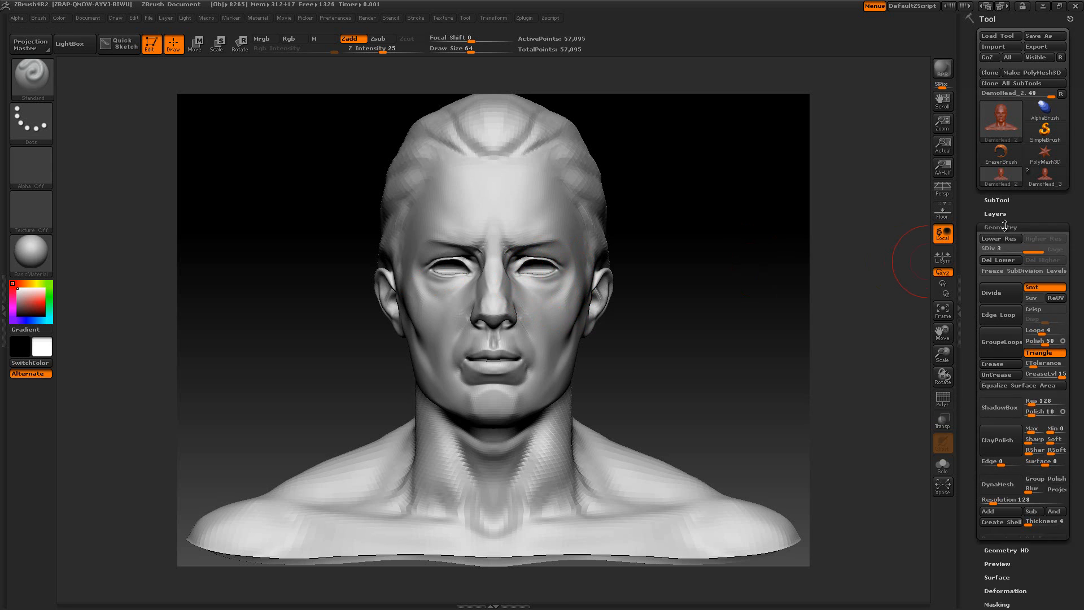
click(1004, 226)
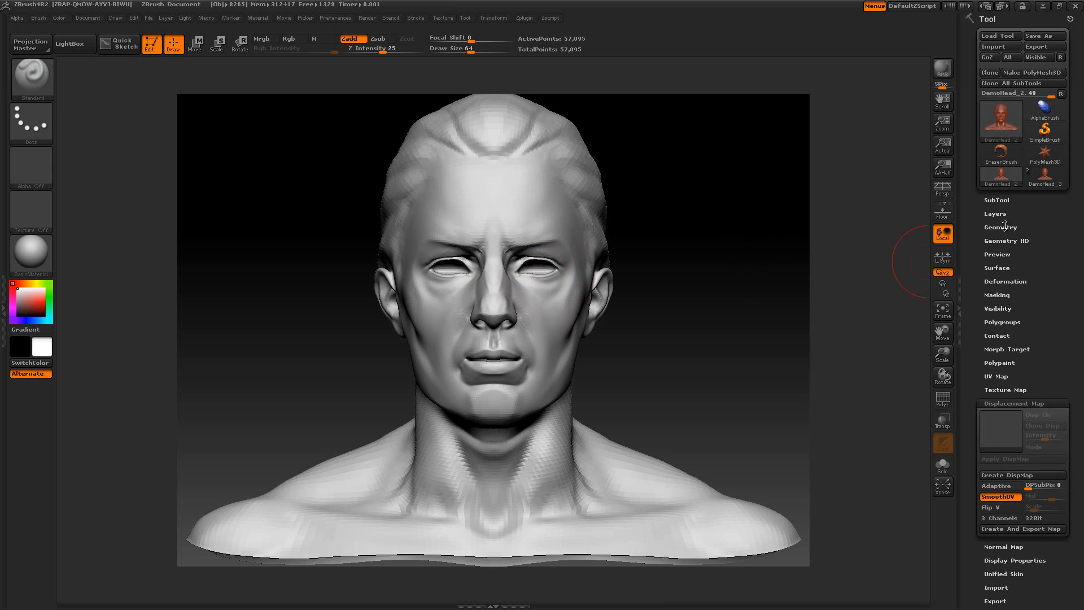
click(1001, 376)
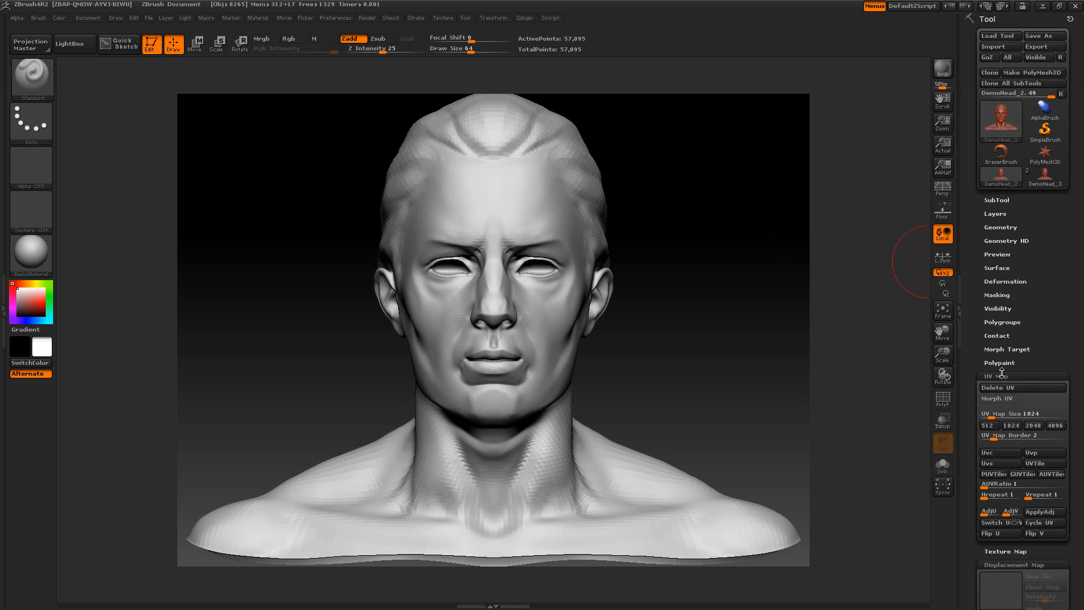
click(1001, 375)
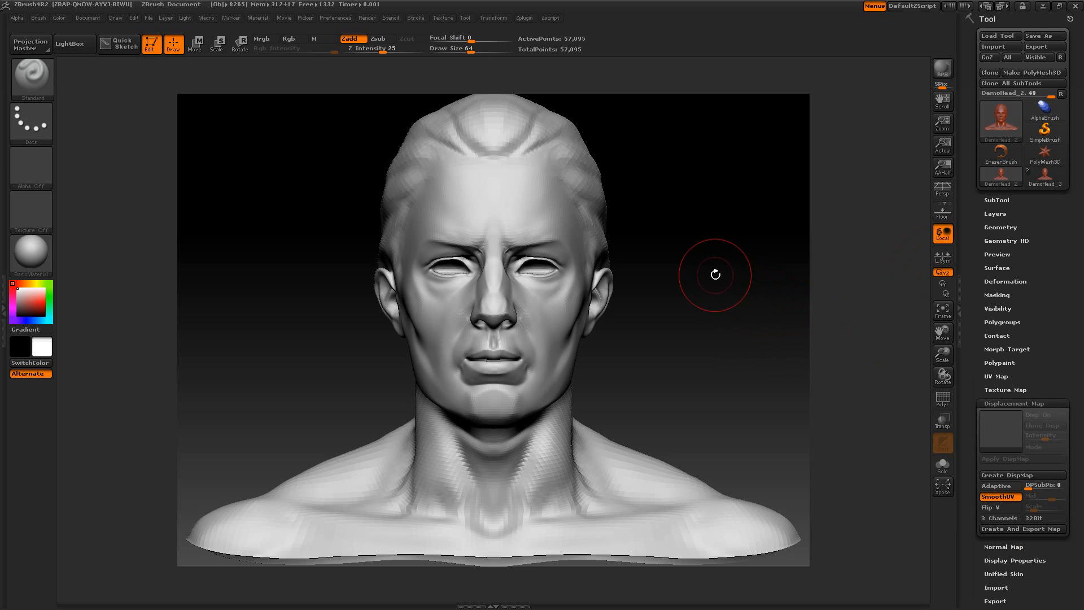
click(1002, 226)
click(995, 293)
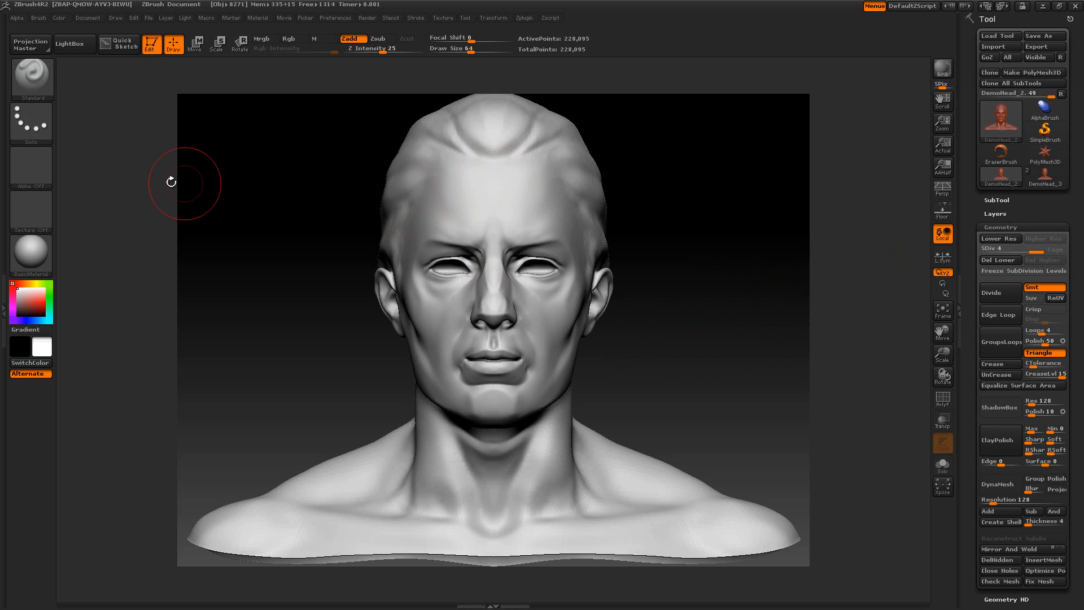
- With Alpha 10 and the DragRect stroke, sculpt a raised star on one side of the forehead and a Zsub-carved star on the other
click(41, 158)
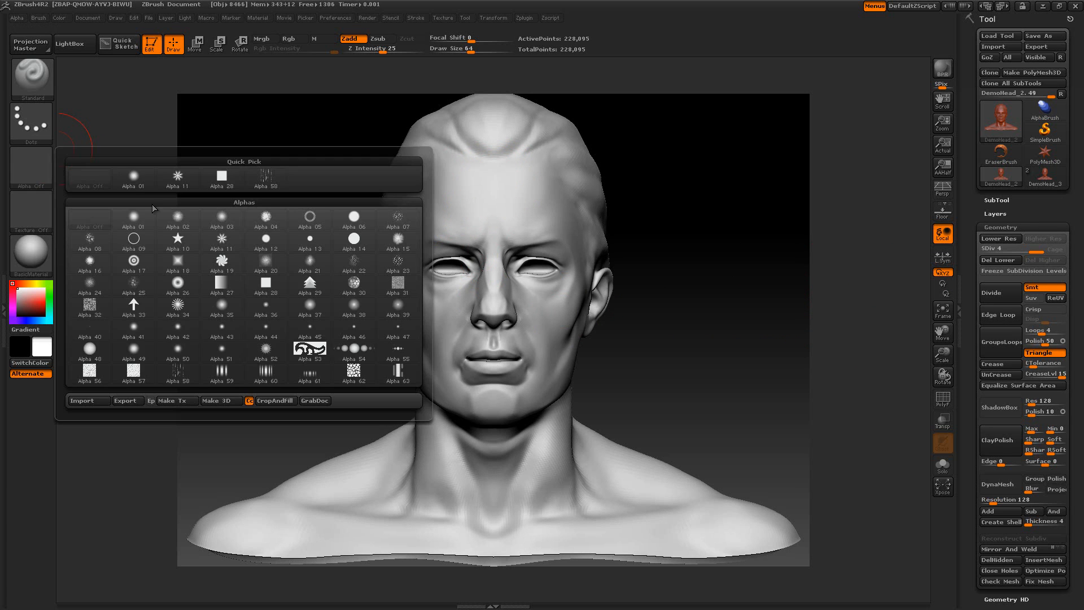
click(178, 242)
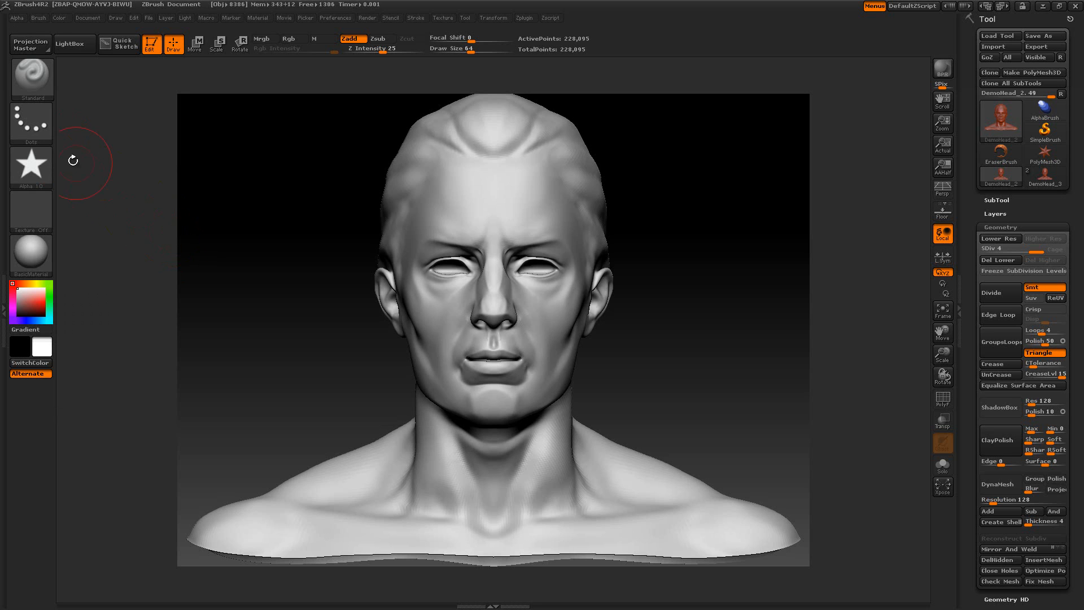
click(36, 126)
click(129, 136)
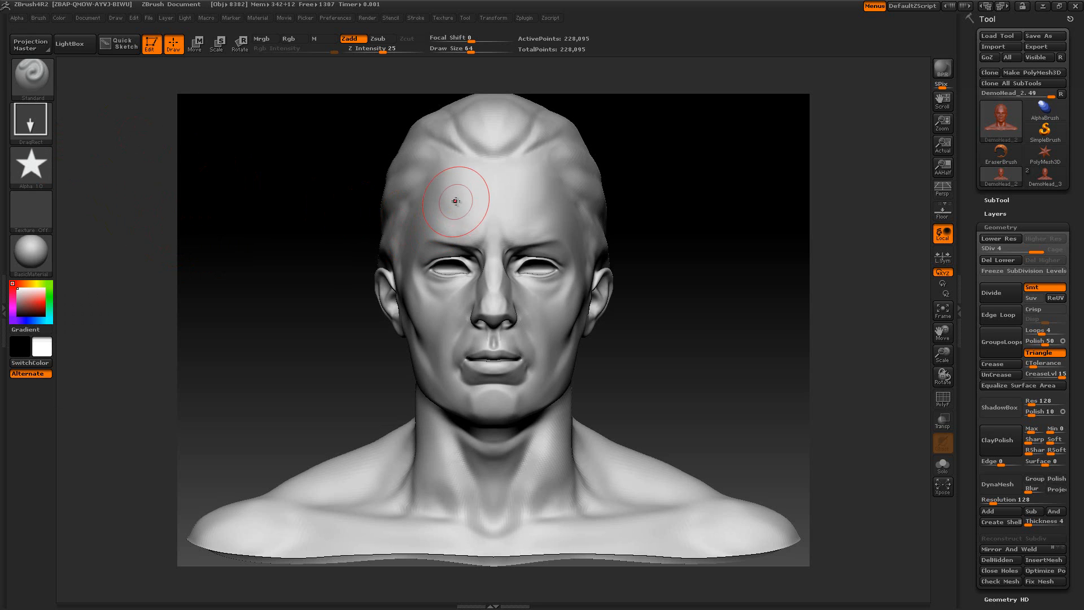
mouse_move(454, 195)
mouse_down()
mouse_move(449, 237)
mouse_move(430, 195)
mouse_up()
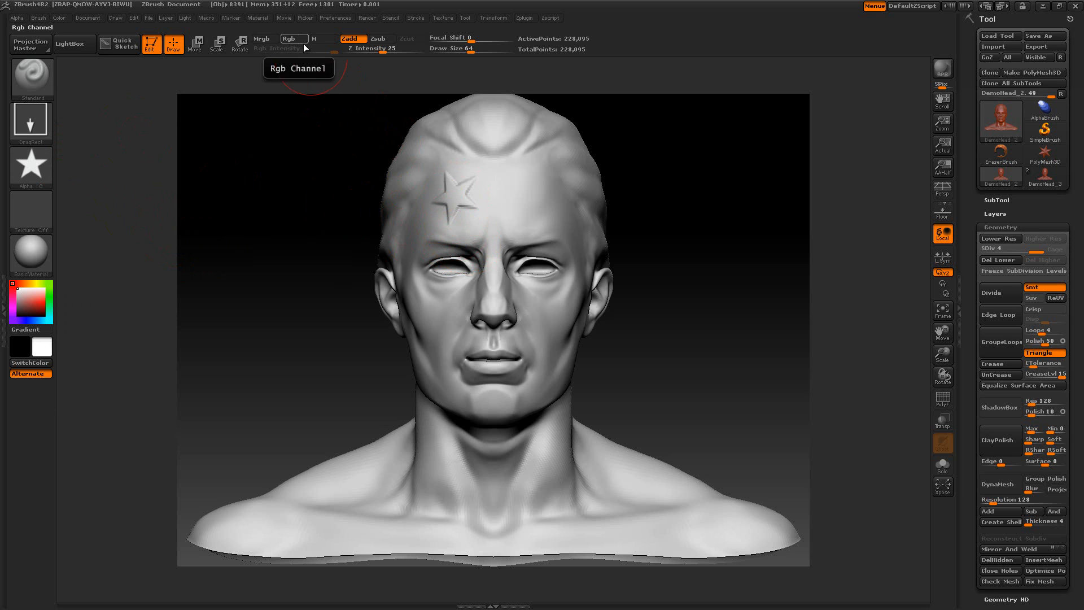
click(376, 39)
drag(533, 190, 537, 233)
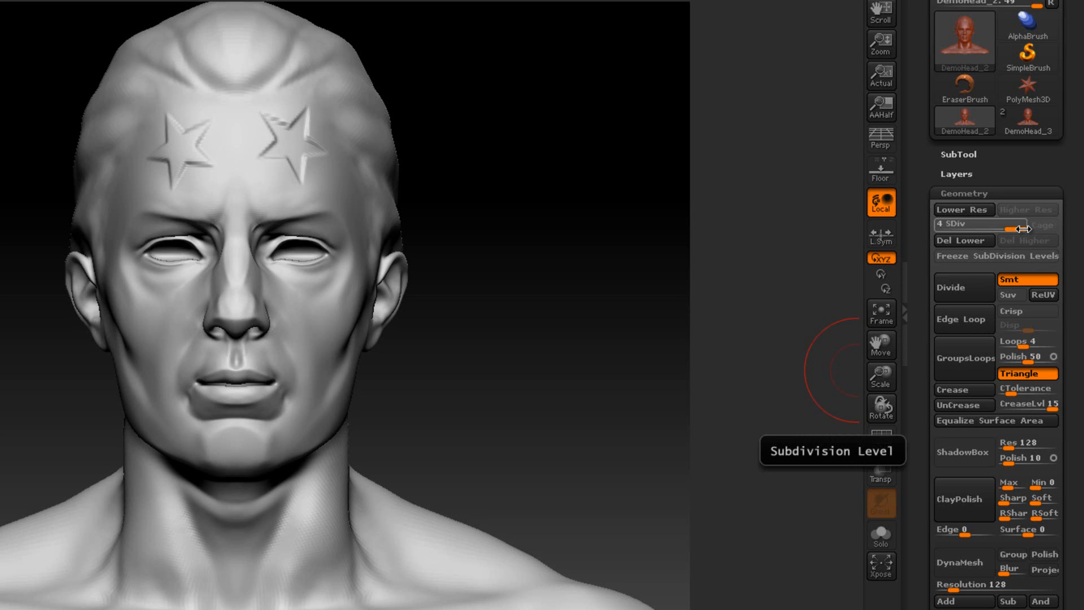
- Lower the head to subdivision level 1 and create a displacement map from it
drag(1023, 229, 944, 224)
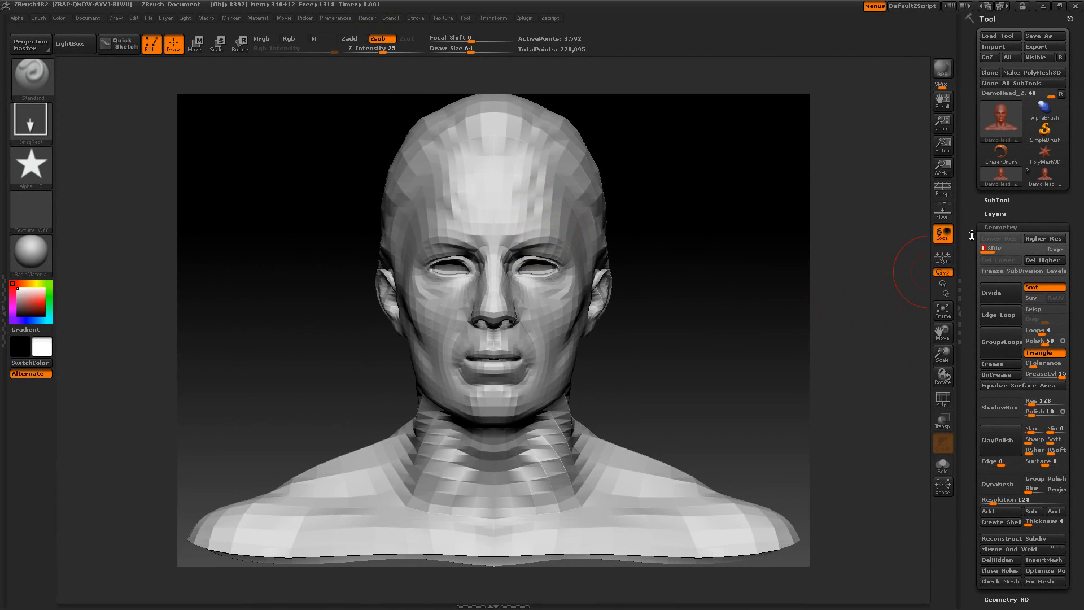
drag(921, 206, 921, 193)
drag(970, 226, 966, 107)
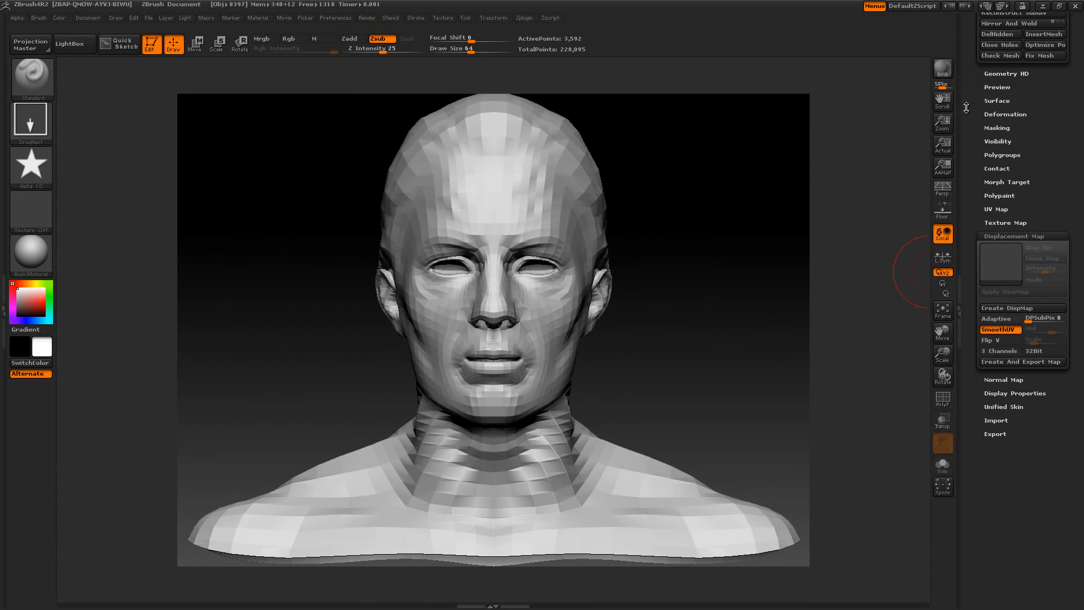
click(1008, 308)
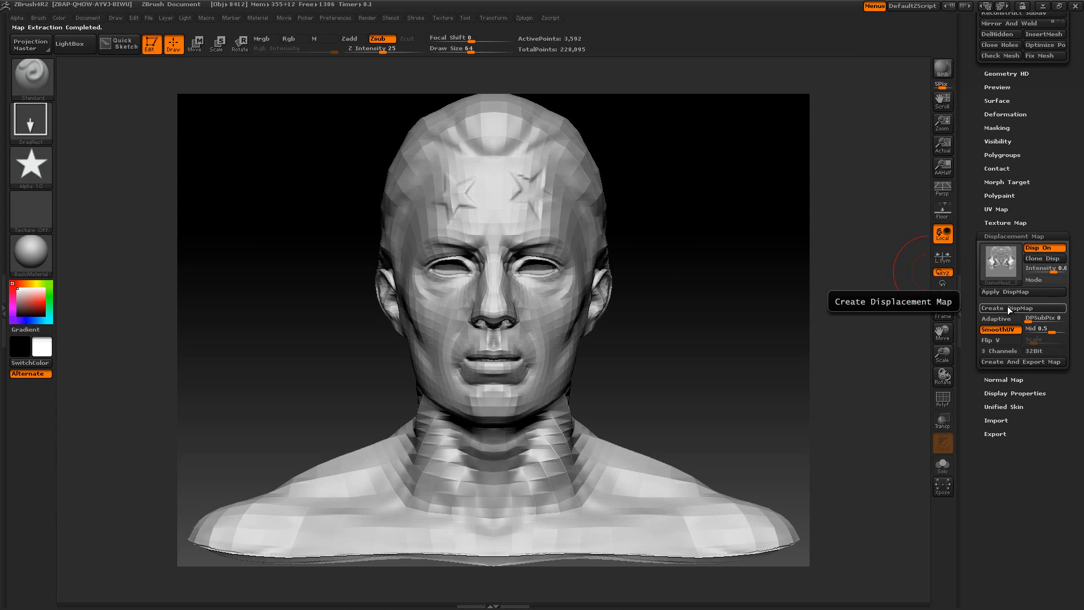
mouse_move(997, 265)
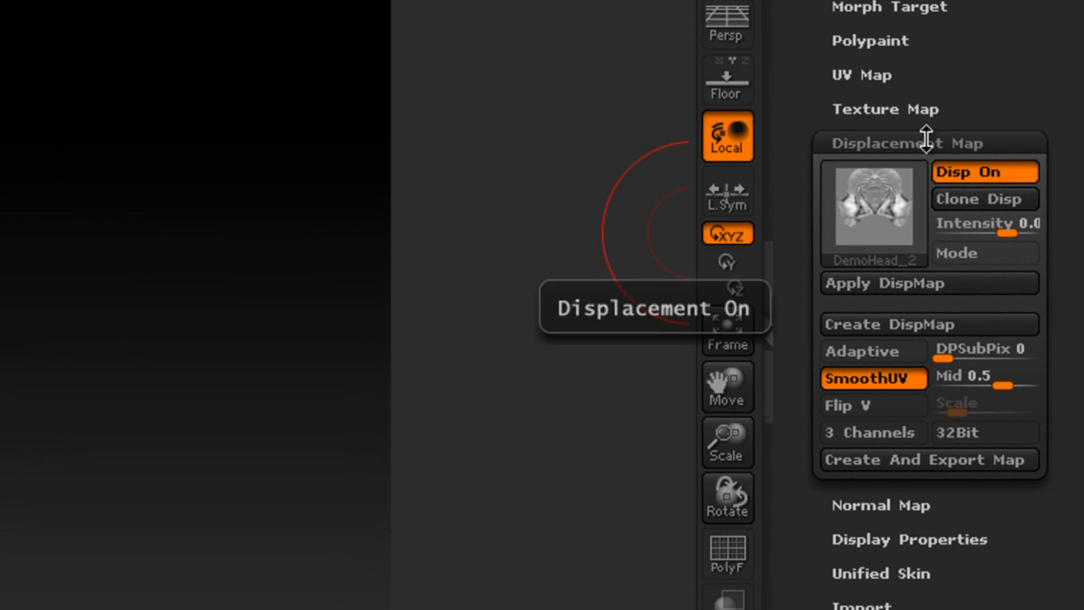
- Set the head's UV map size to 2048 and generate the displacement map again at that resolution
click(890, 108)
mouse_move(869, 176)
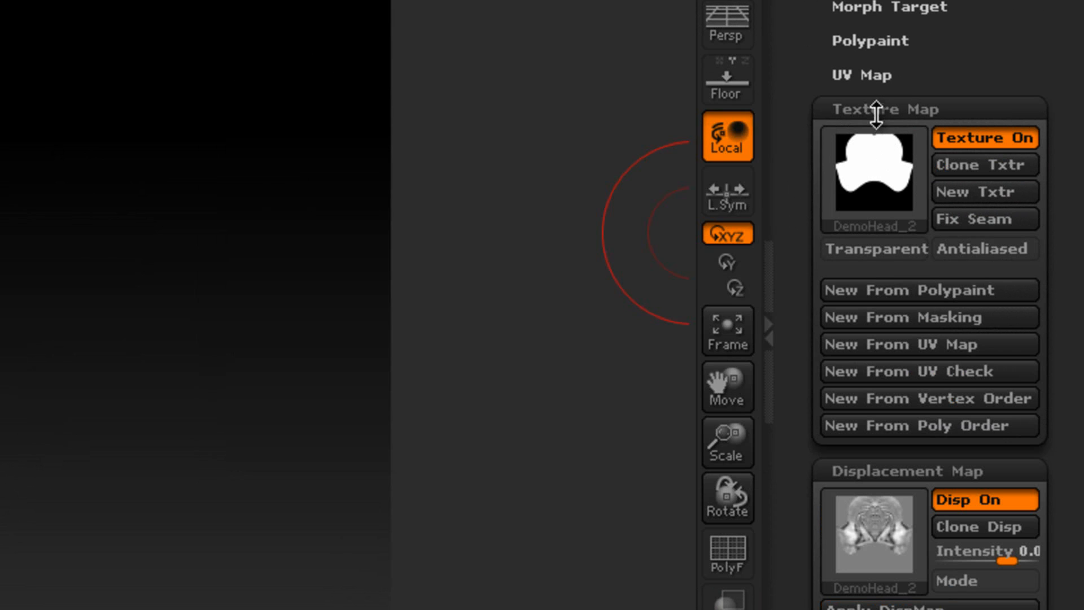
click(881, 109)
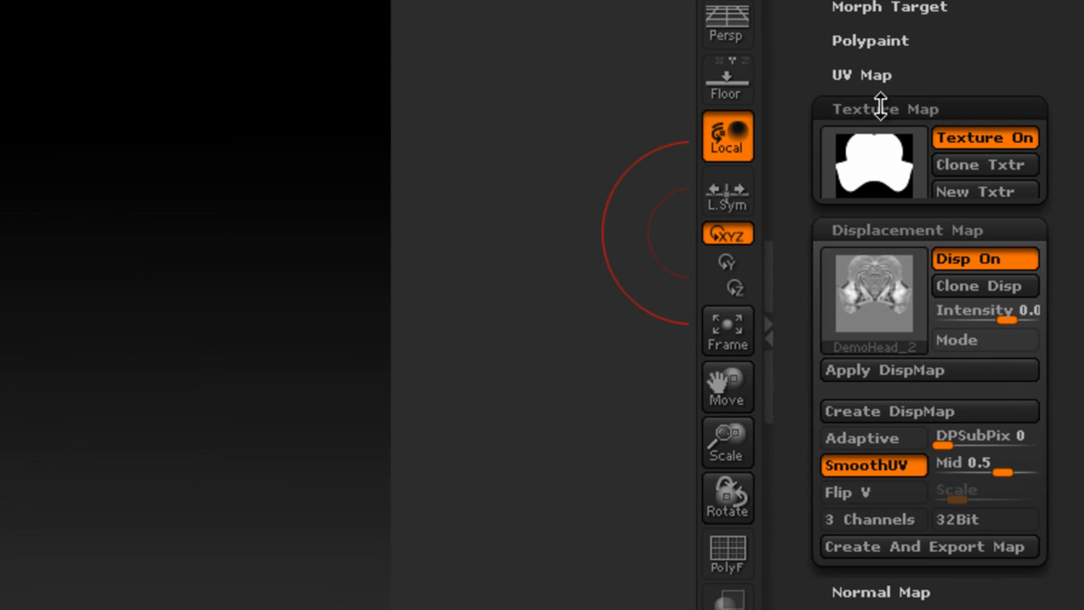
mouse_move(885, 187)
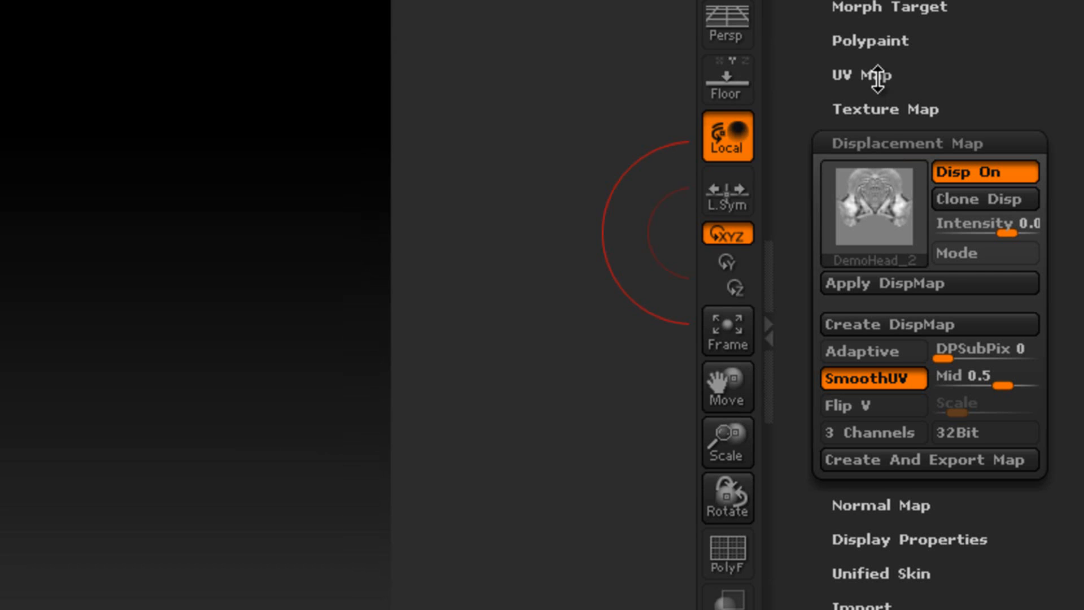
click(877, 77)
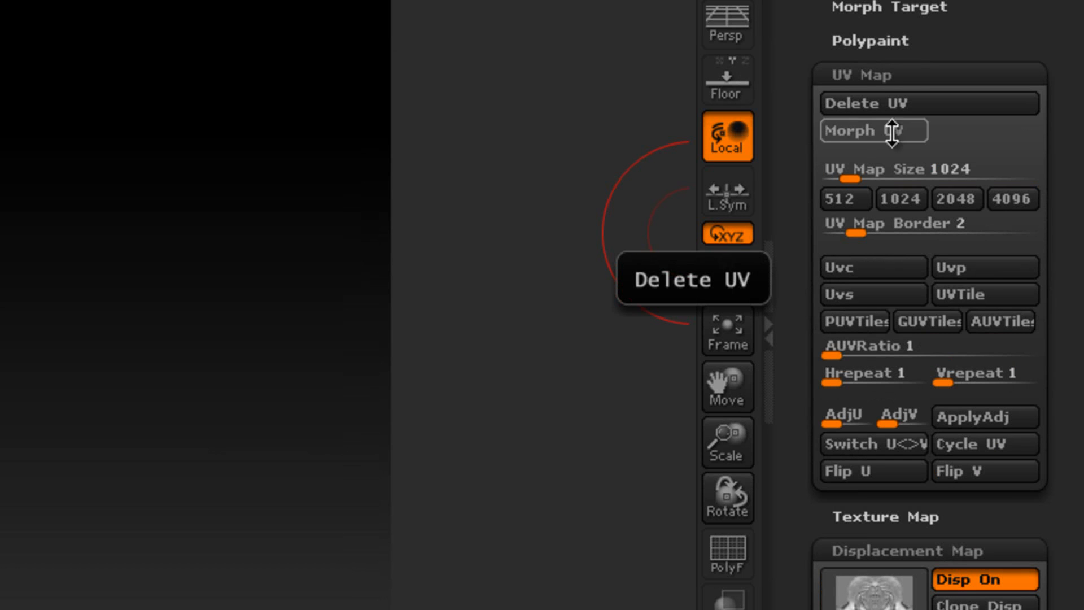
click(956, 198)
click(888, 75)
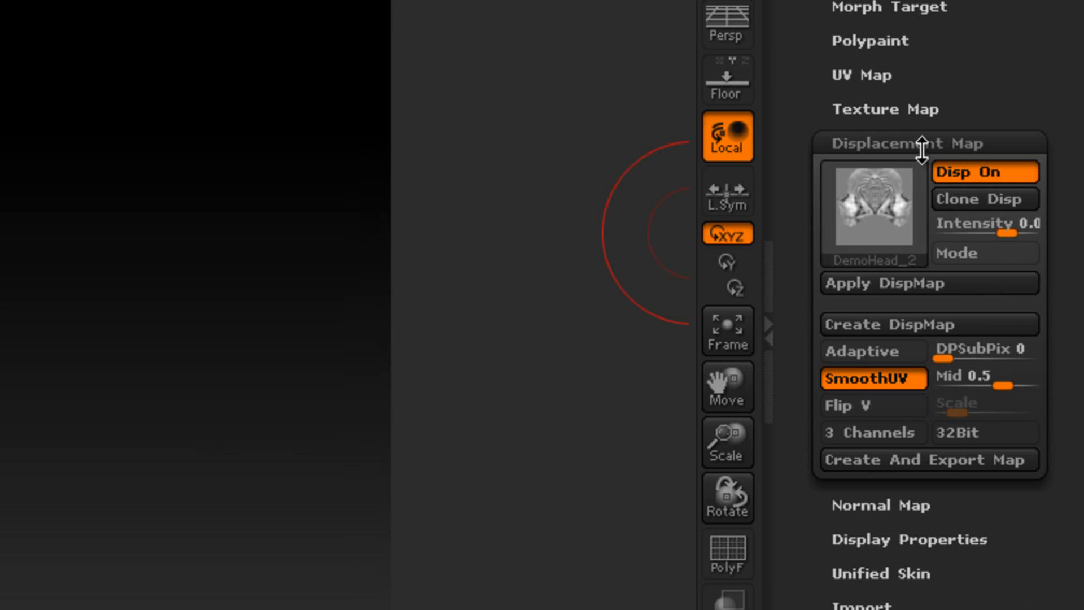
click(917, 322)
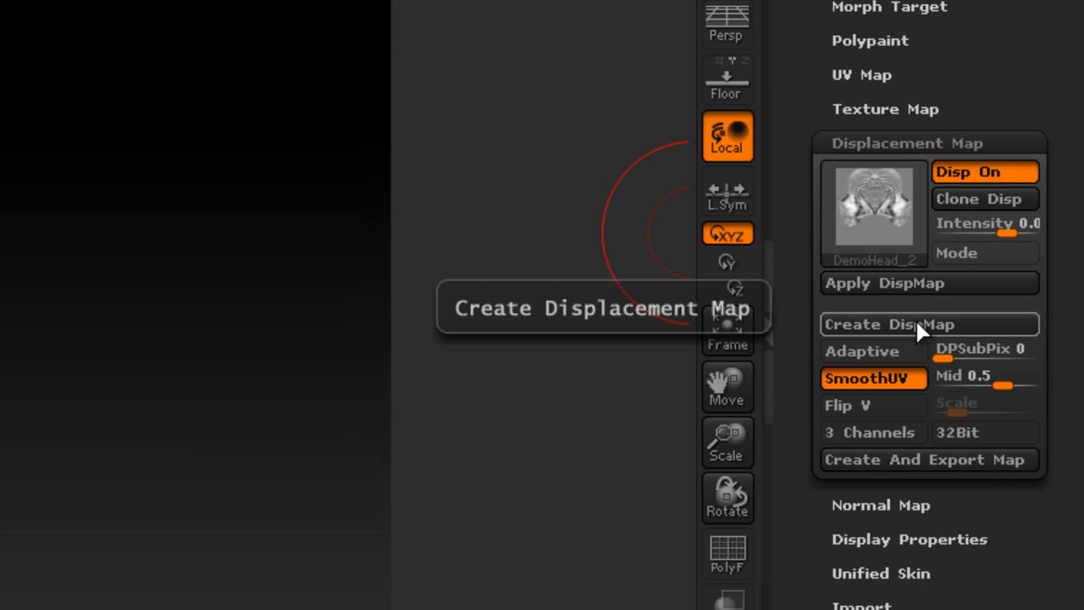
mouse_move(882, 207)
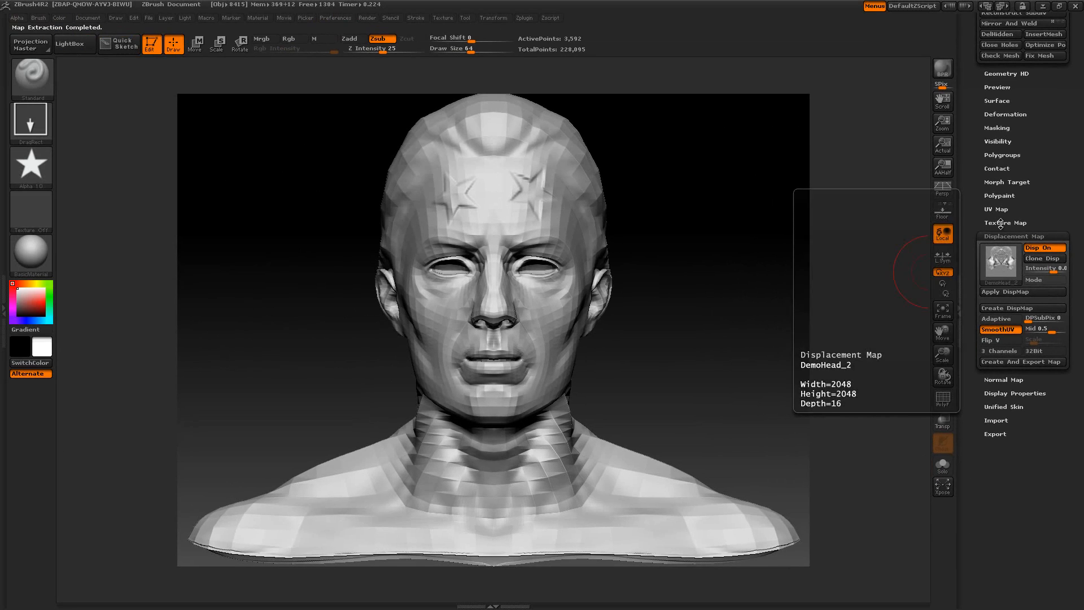
- Clear the head's texture map with Texture Off and its displacement map with Alpha Off
click(1001, 223)
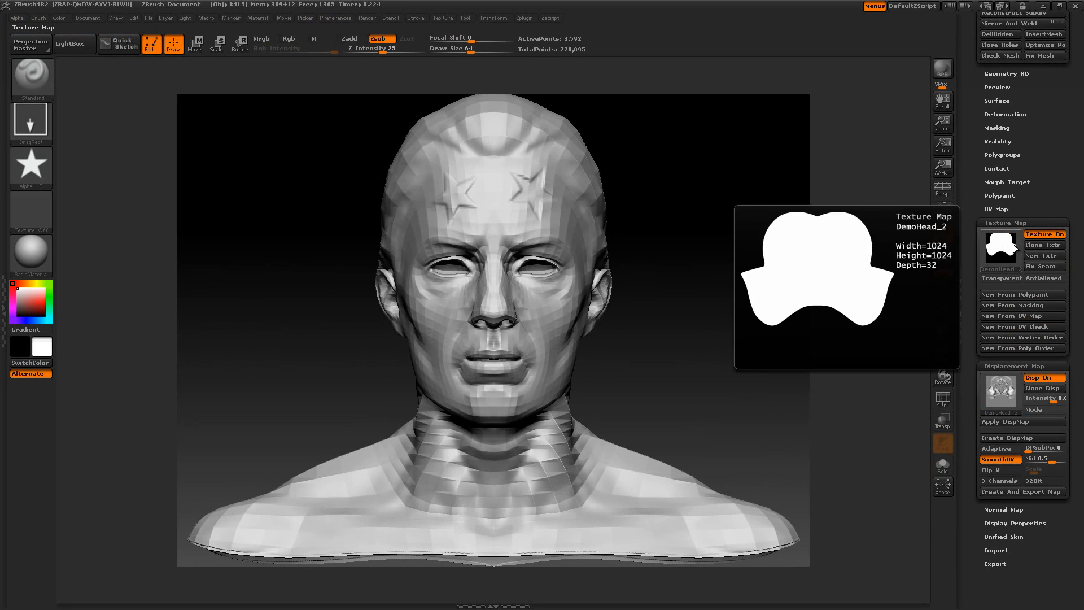
click(1013, 244)
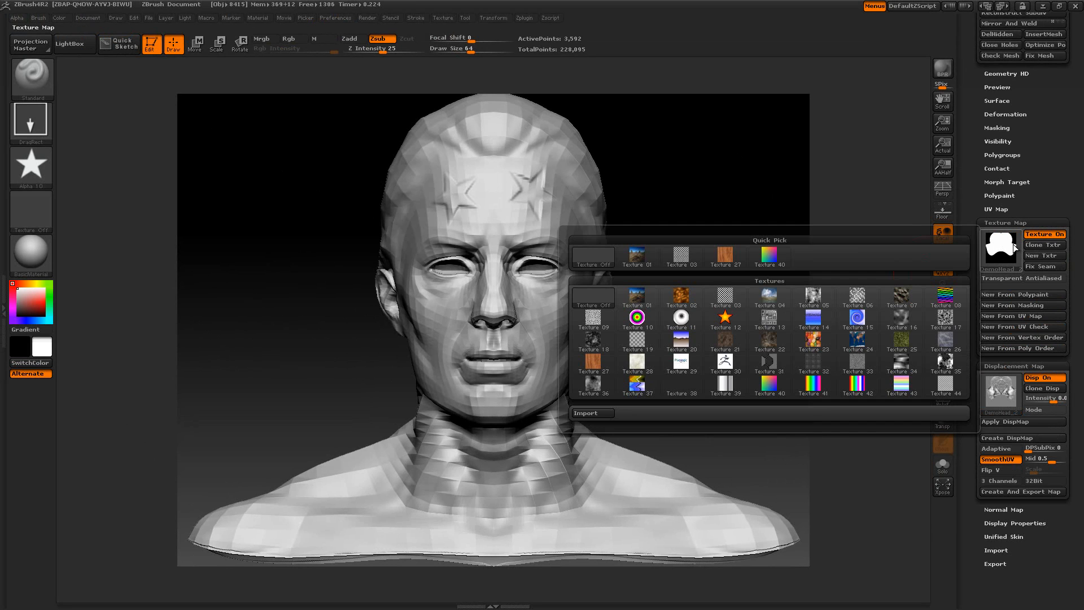
click(602, 262)
click(994, 221)
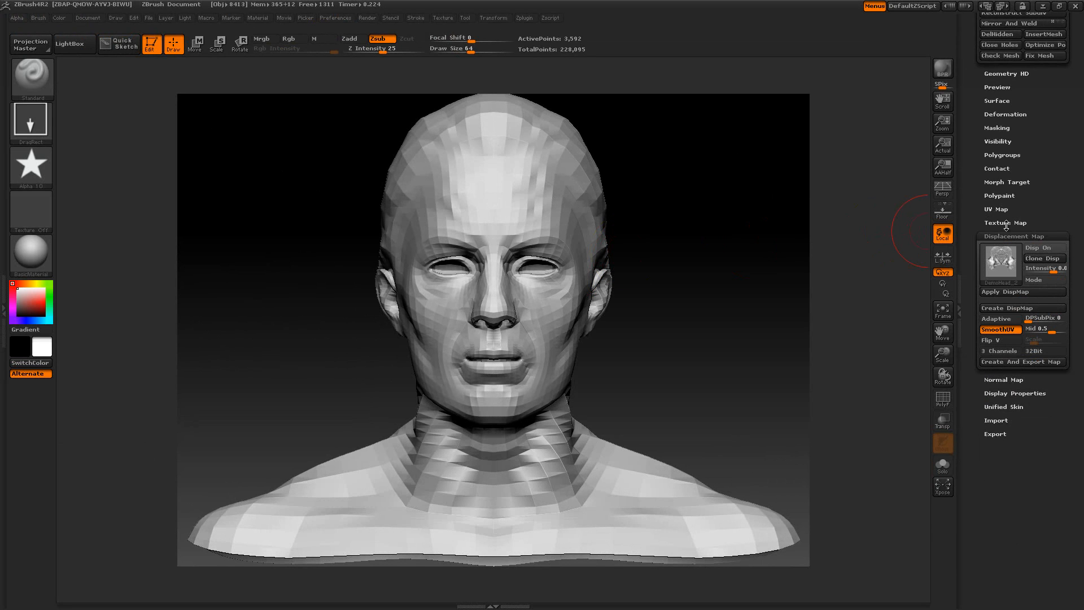
click(1002, 259)
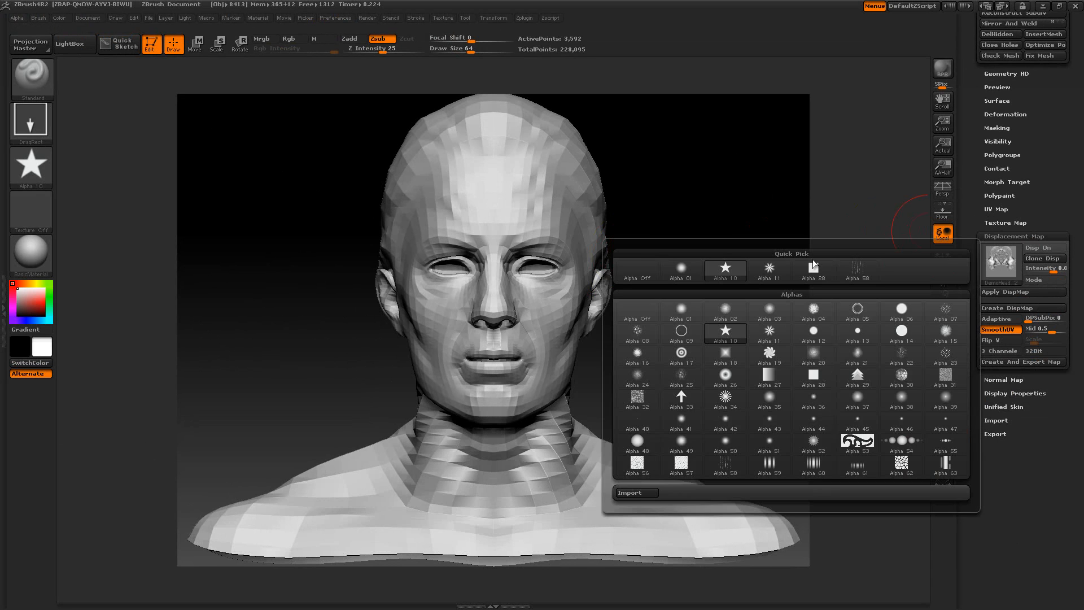
click(630, 270)
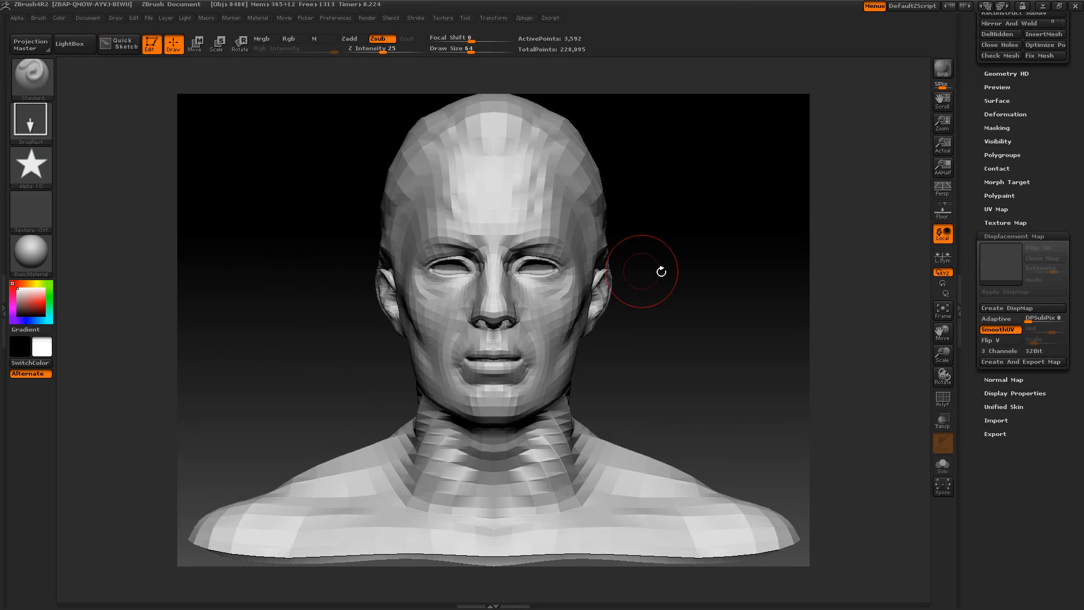
- Create a fresh displacement map for the head and inspect its preview, the texture map and the displaced forehead stars
click(1005, 307)
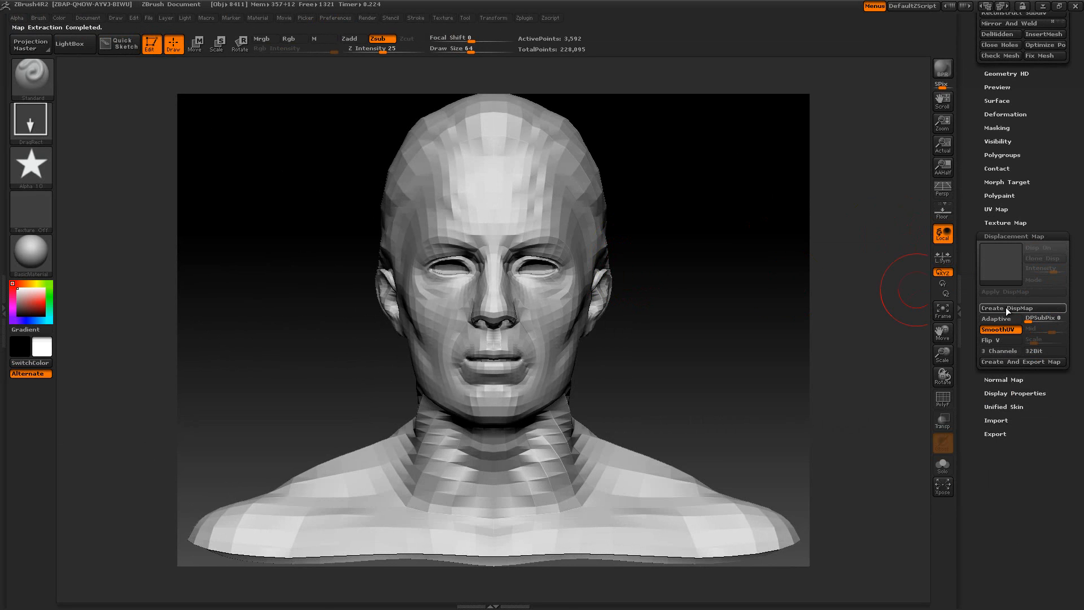
mouse_move(998, 271)
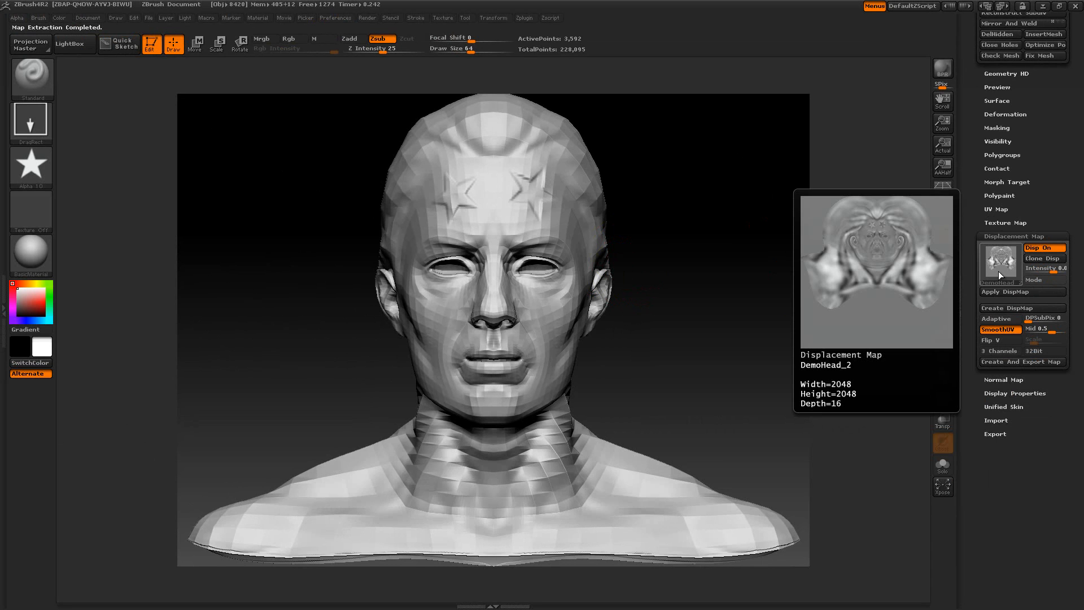
click(1003, 222)
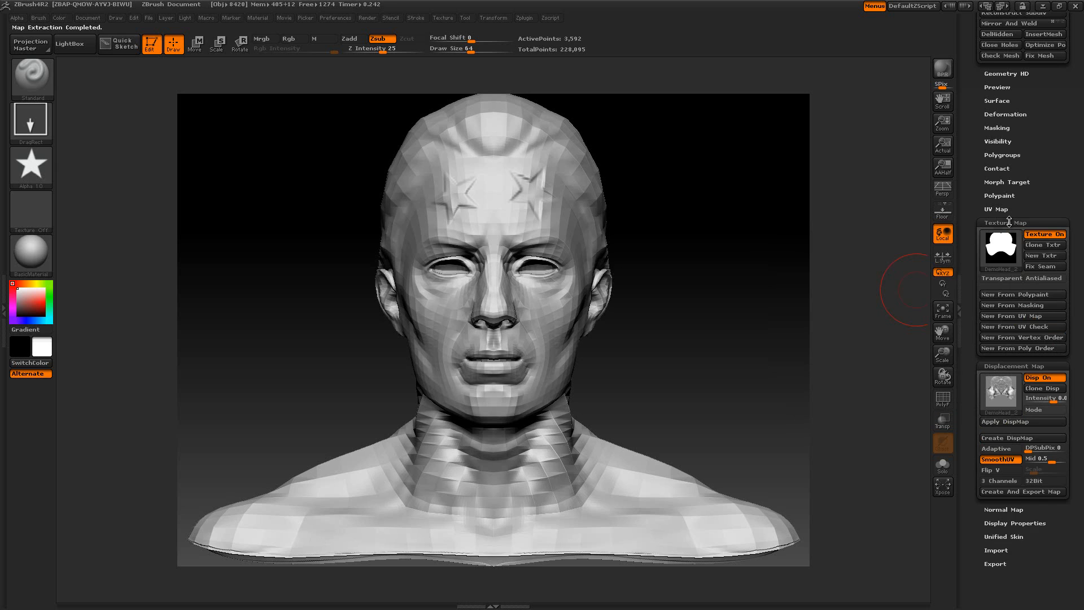
click(1009, 223)
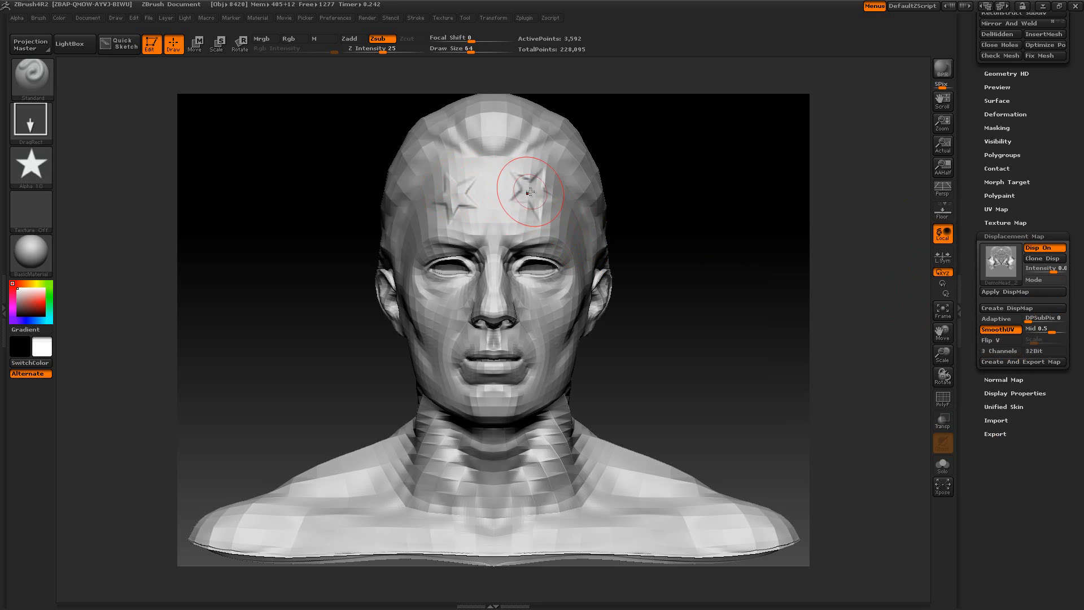
drag(550, 177, 528, 186)
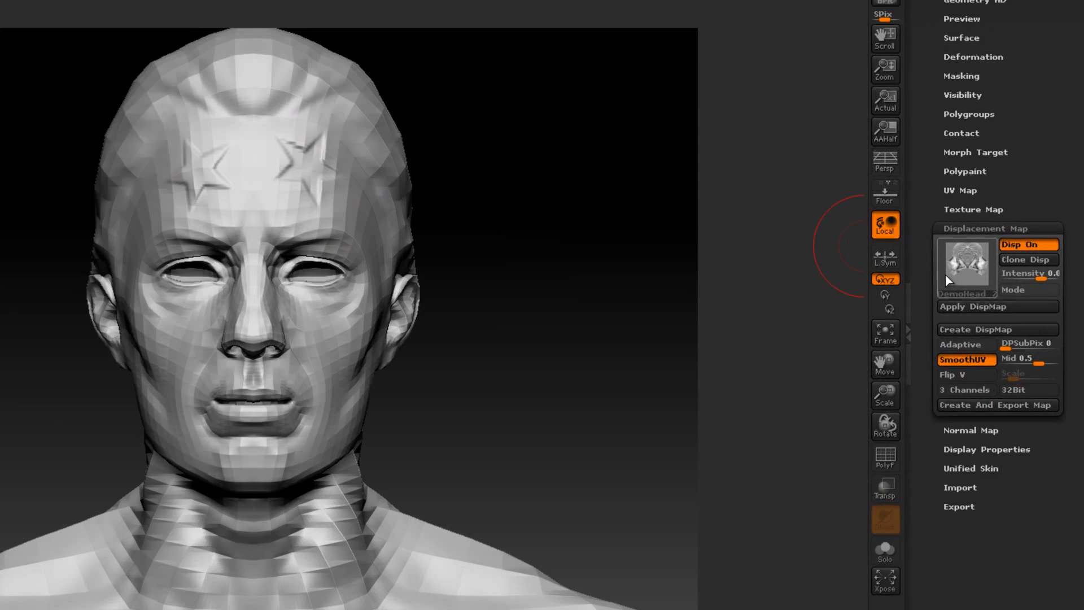
mouse_move(994, 263)
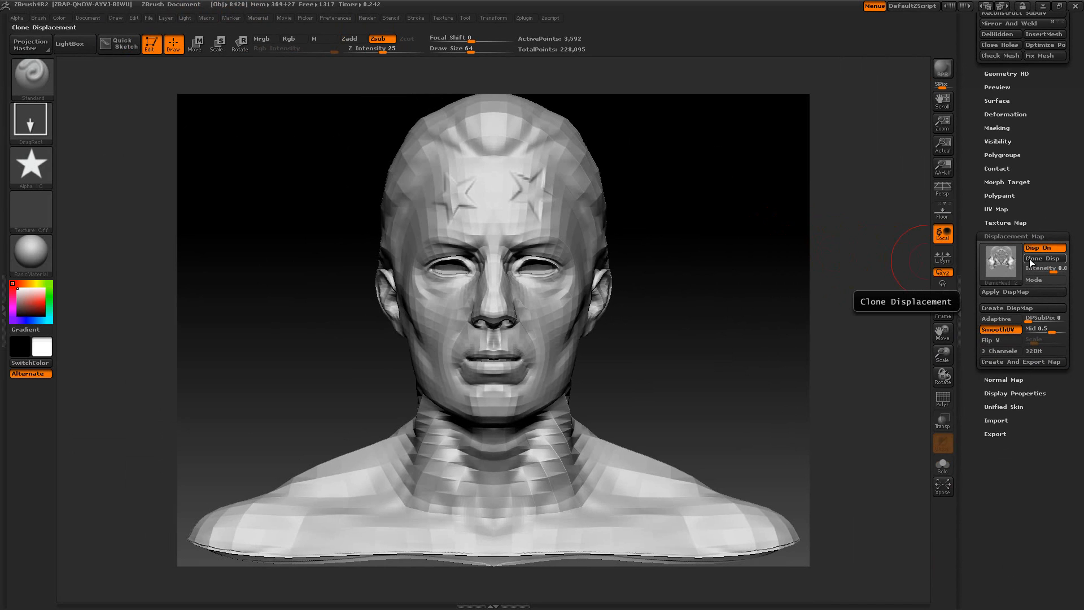
- Clone the head's displacement map into the current alpha and inspect the alpha's preview
click(1001, 262)
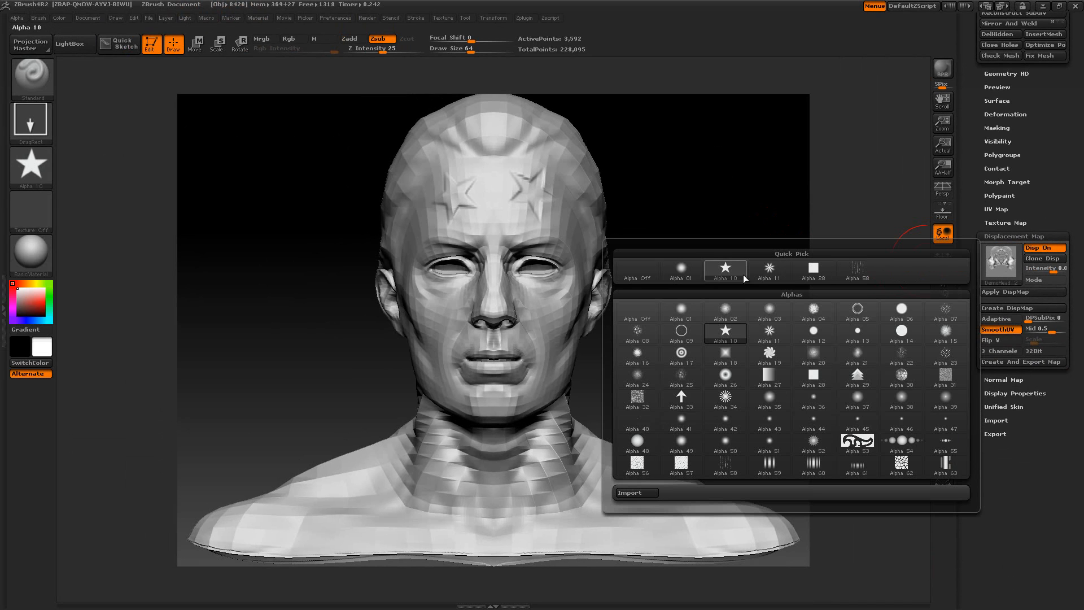
click(1037, 259)
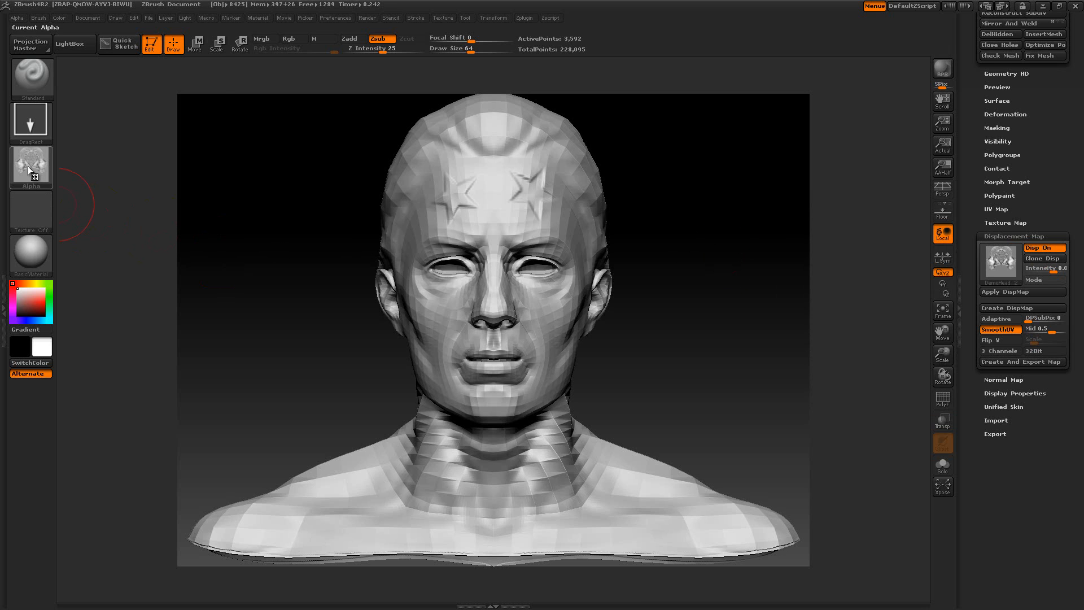
mouse_move(28, 166)
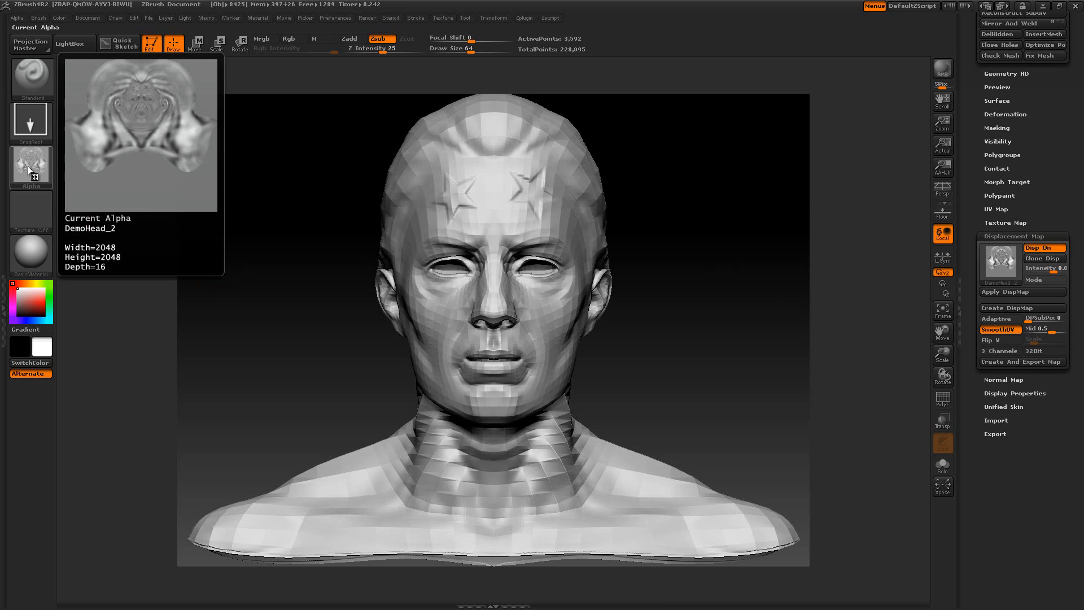
click(998, 260)
mouse_move(763, 266)
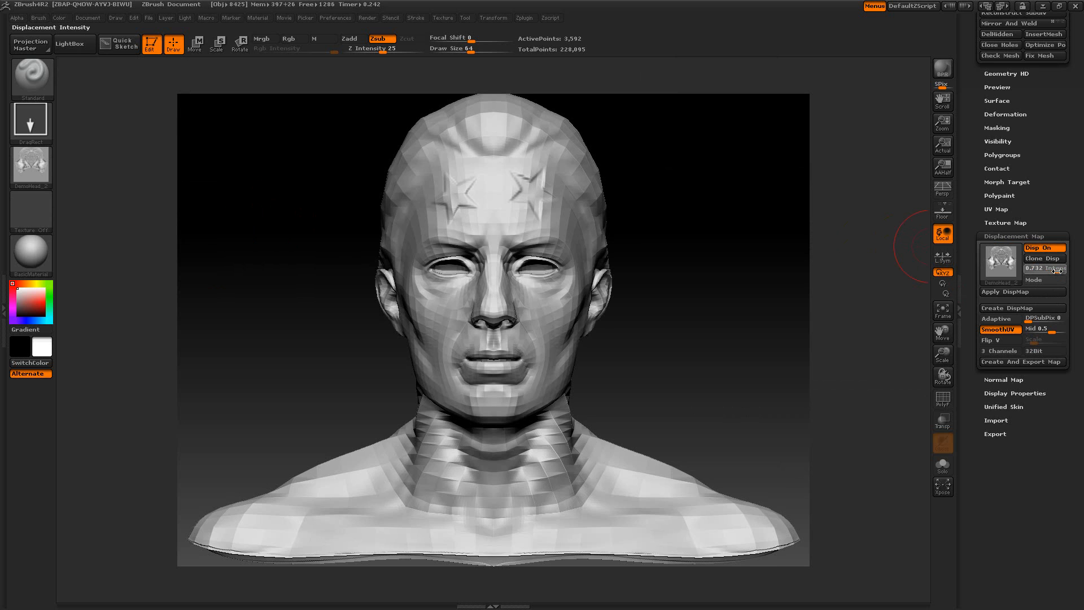
- Try displacement intensities of 0.732 and 0.12 on the head
key(Return)
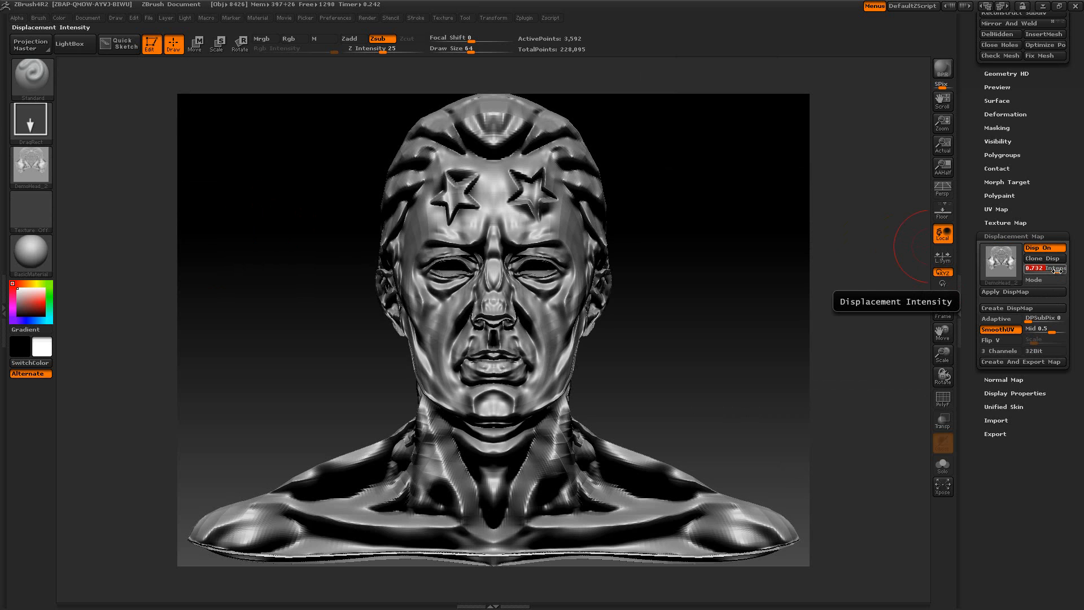
key(ctrl+z)
drag(1058, 271, 1051, 271)
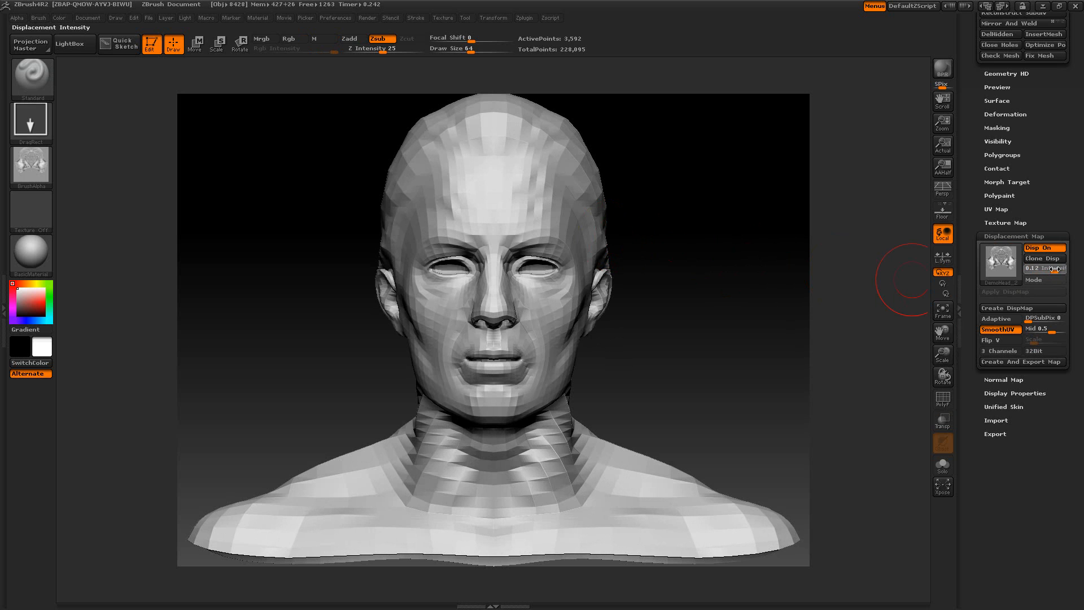
key(Return)
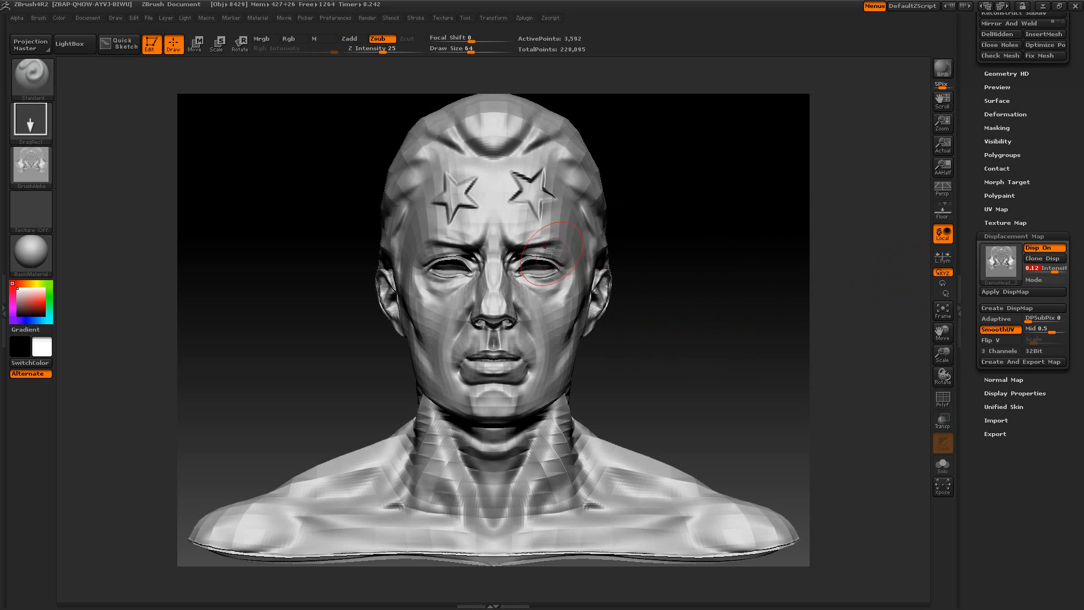
- Create the head's displacement map again and compare its look with Displacement Mode on and off
click(993, 308)
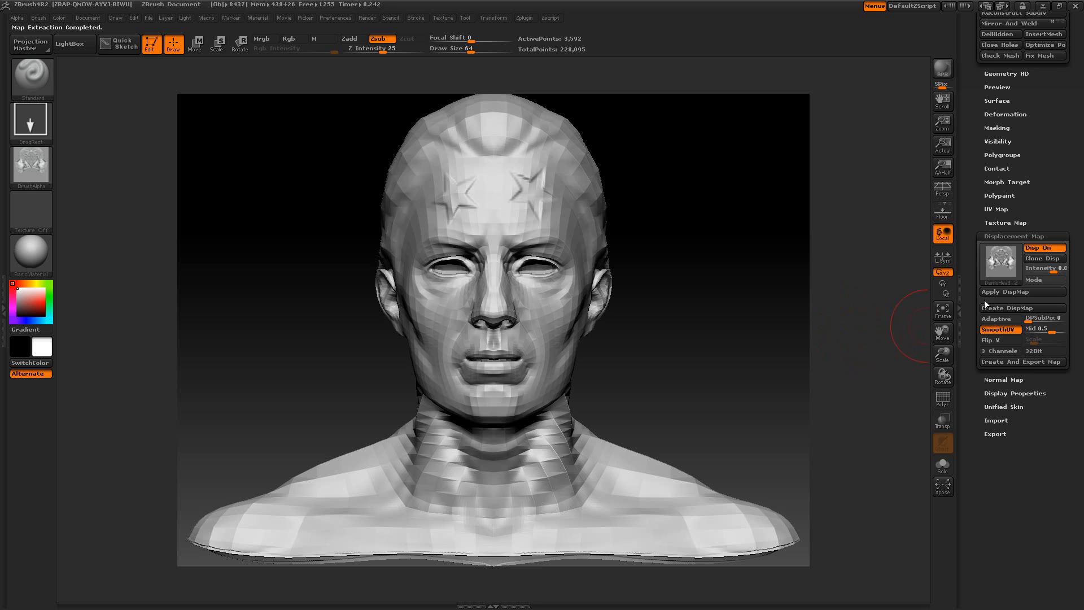
click(1045, 280)
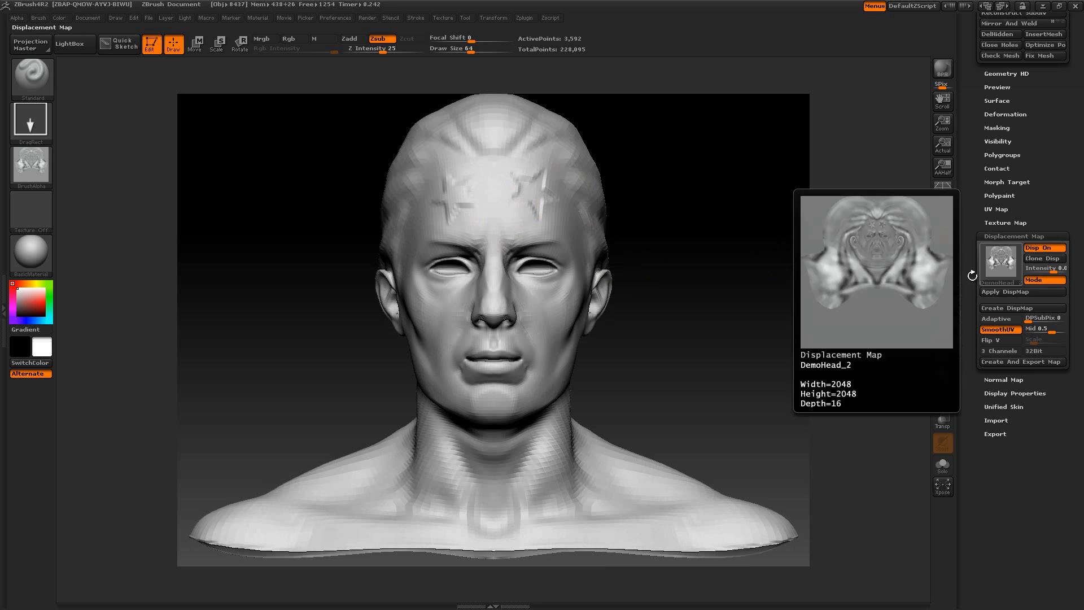
click(1031, 279)
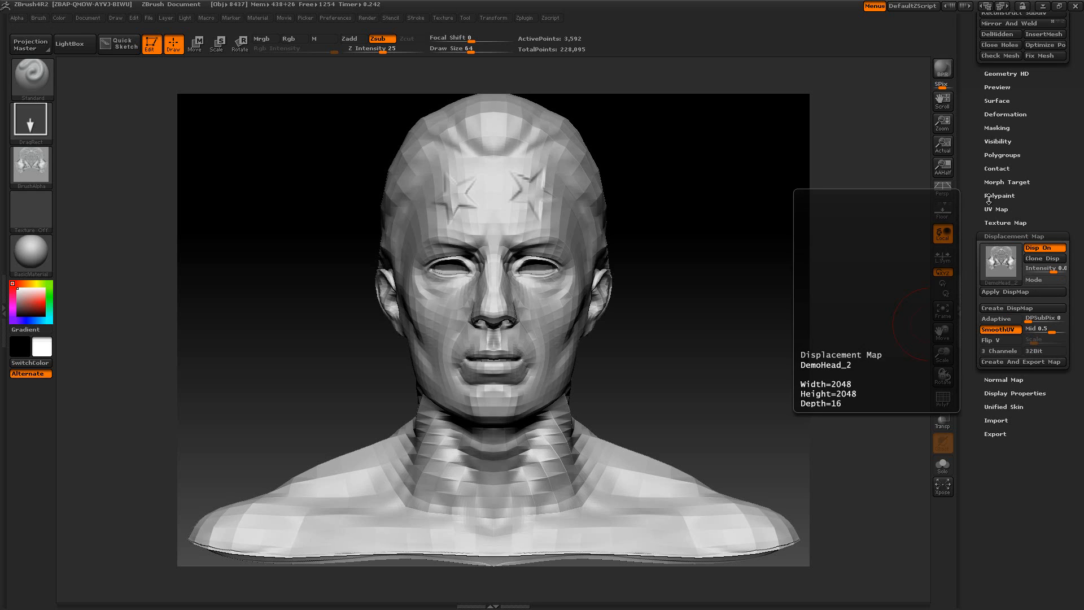
- Switch to the DemoHead_3 tool and assign BrushAlpha as its displacement map
drag(973, 181, 977, 307)
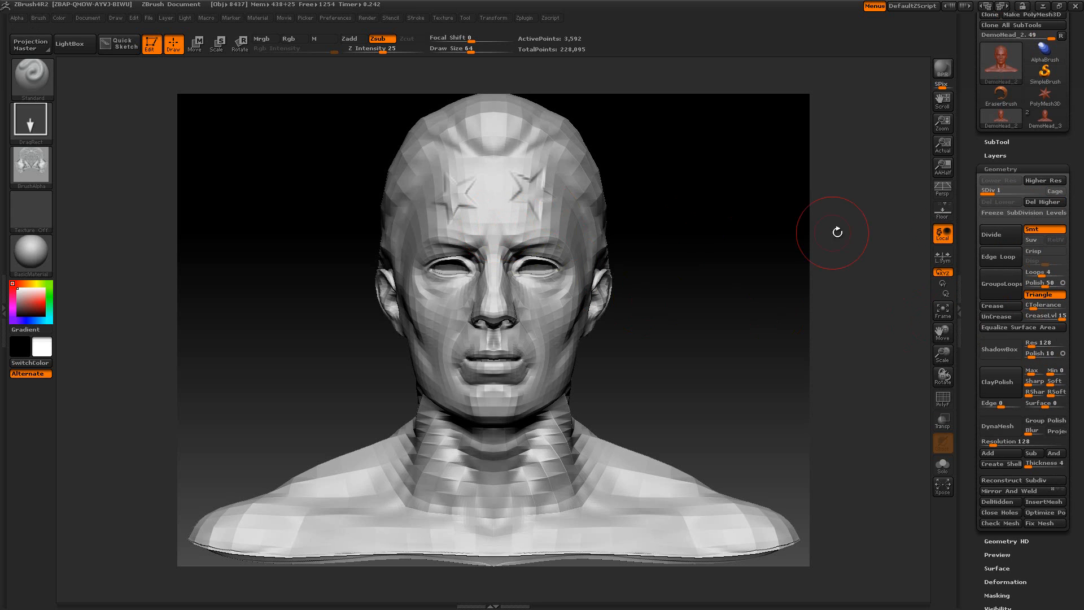
click(1045, 125)
drag(968, 184, 967, 55)
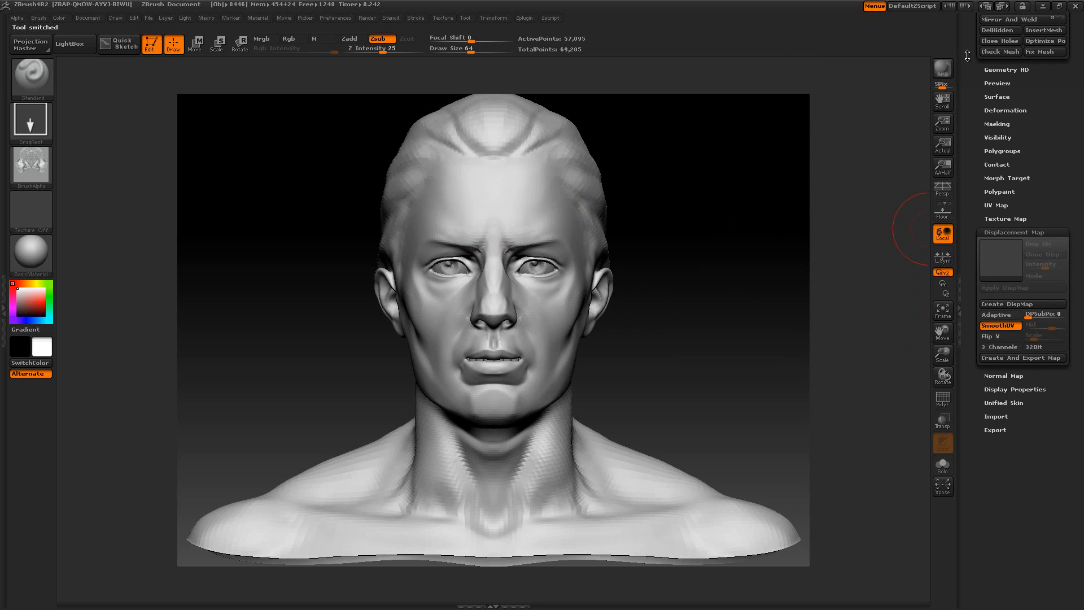
click(1007, 255)
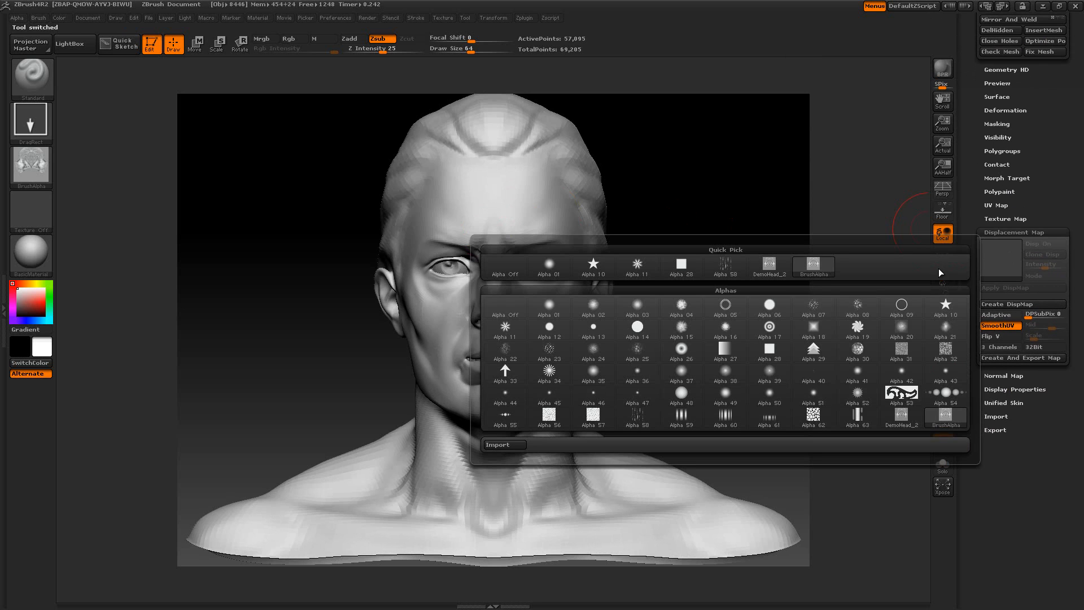
mouse_move(823, 263)
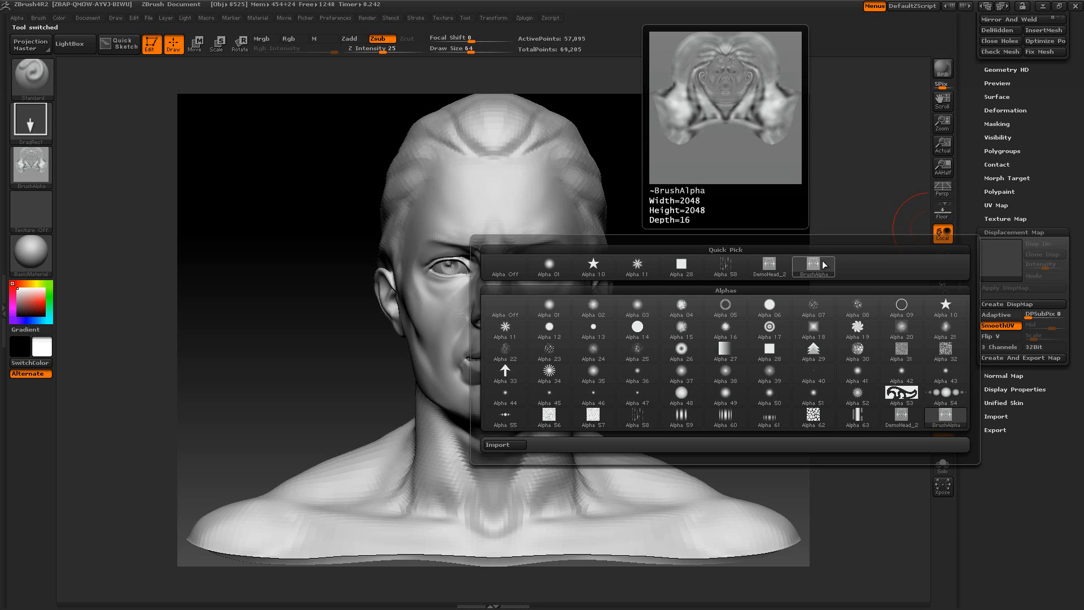
click(822, 263)
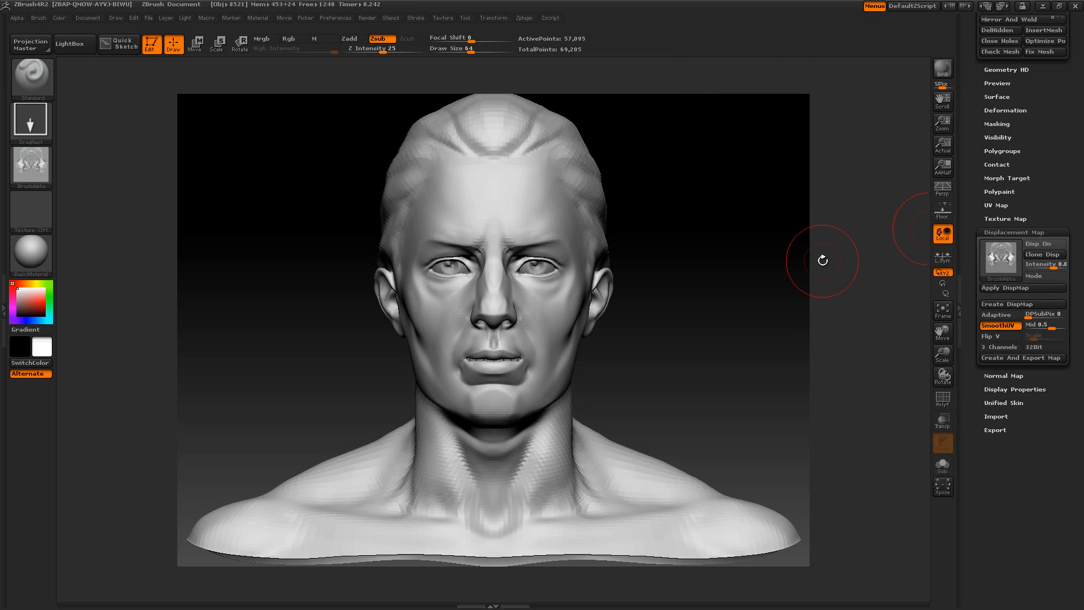
- Create a new blank texture map for the head so that its displacement turns on
click(1045, 244)
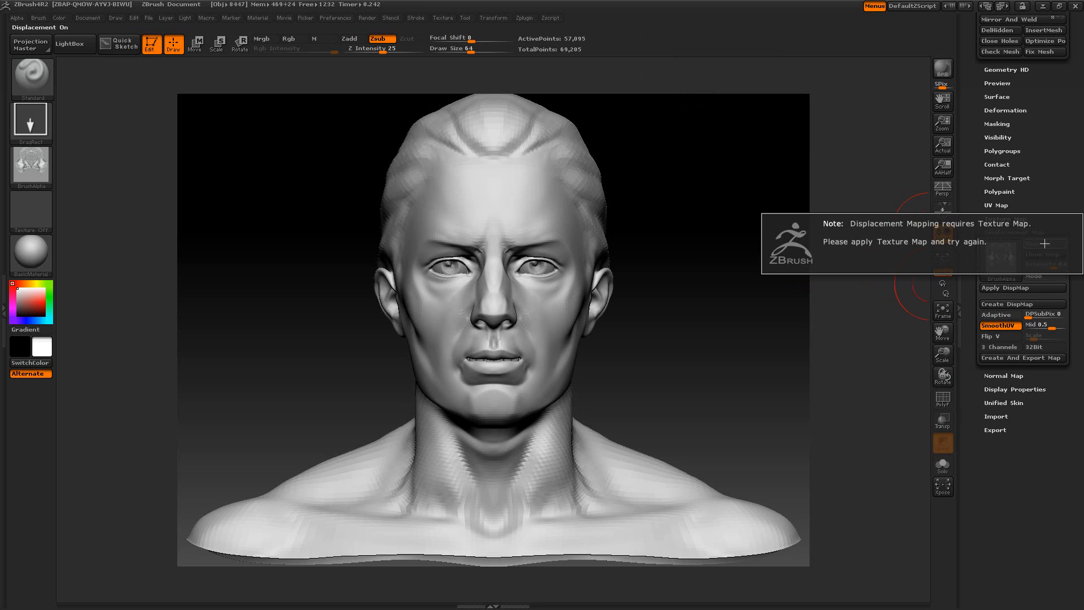
click(1018, 220)
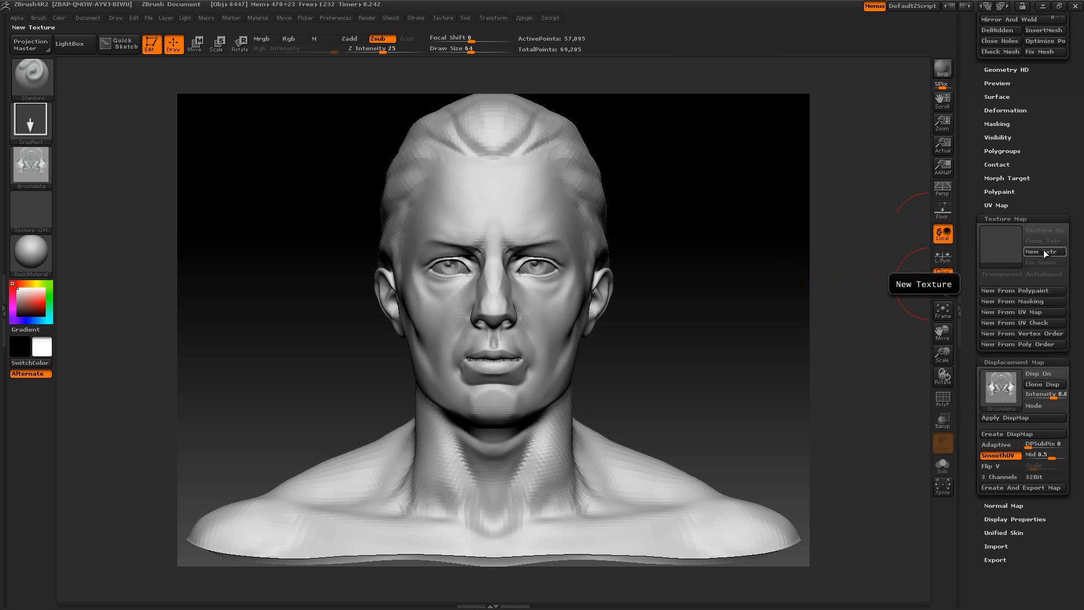
click(1045, 255)
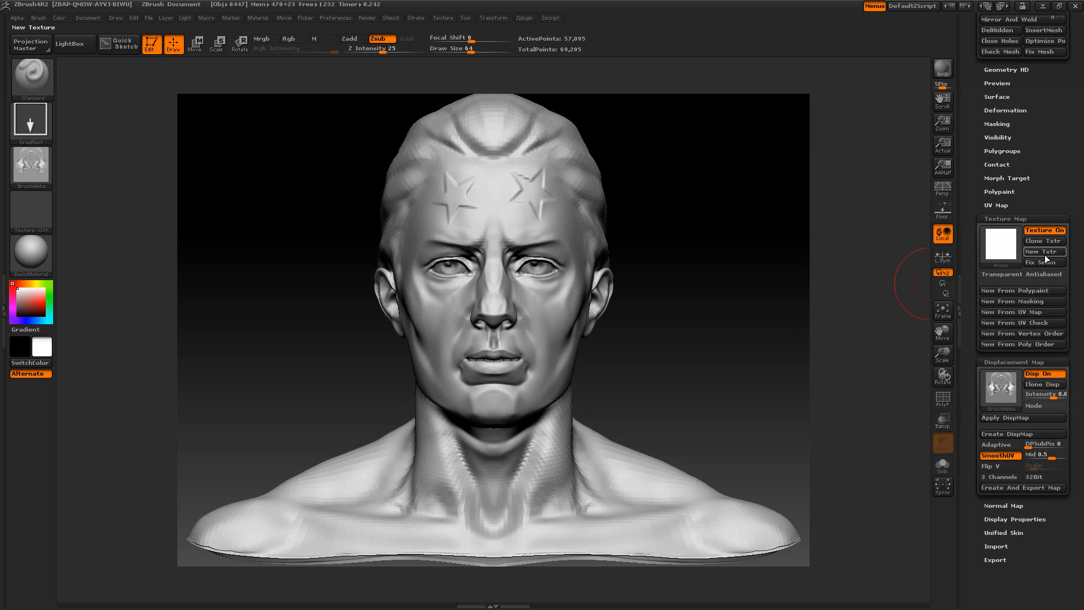
click(1014, 217)
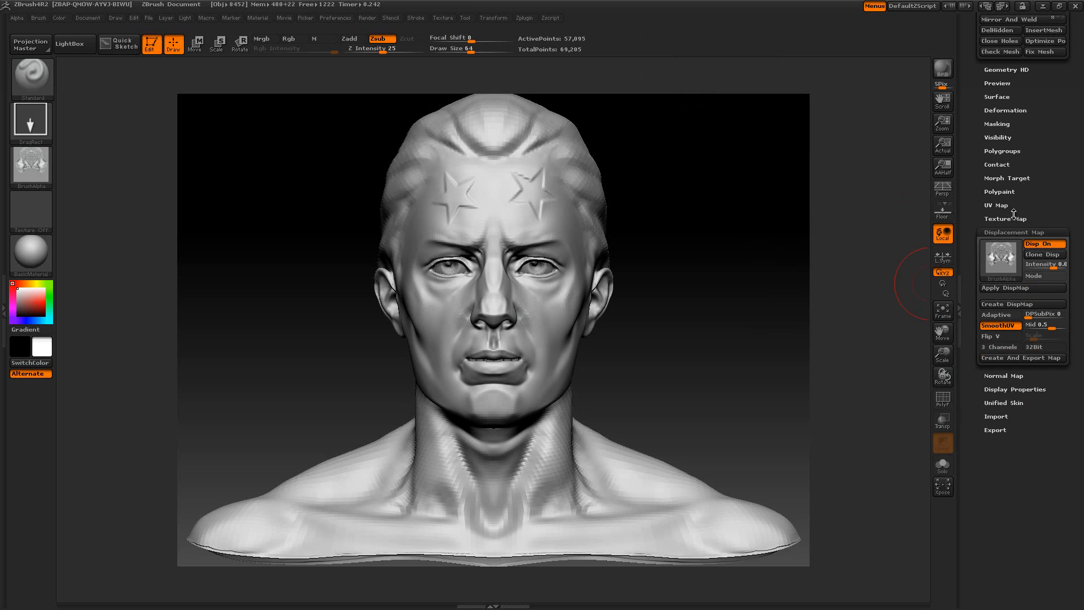
- Compare the forehead stars with displacement off and on, and with Displacement Mode on and off
click(1036, 242)
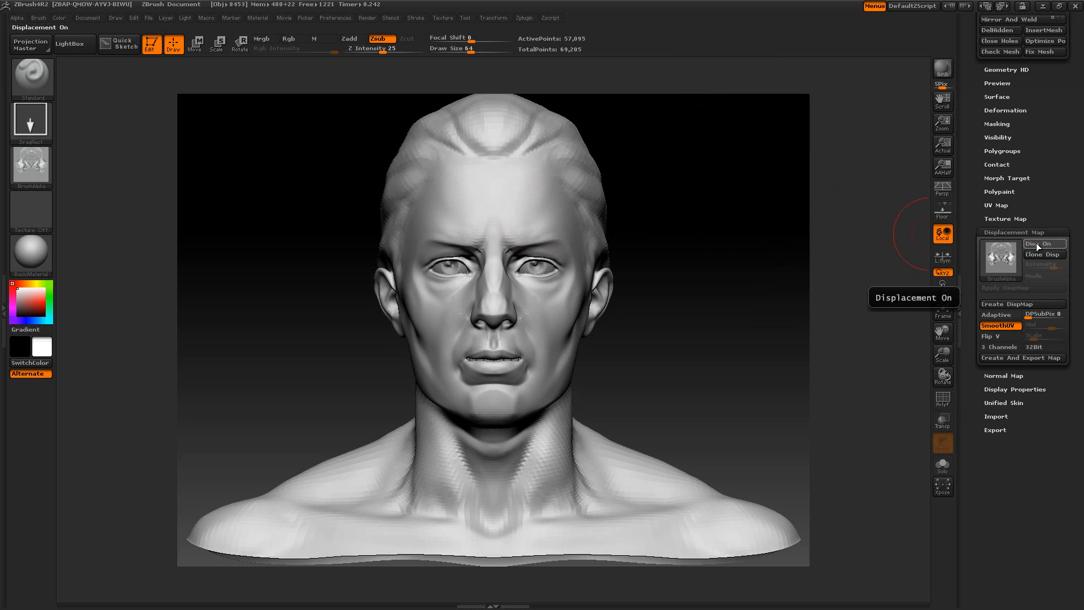
click(1035, 243)
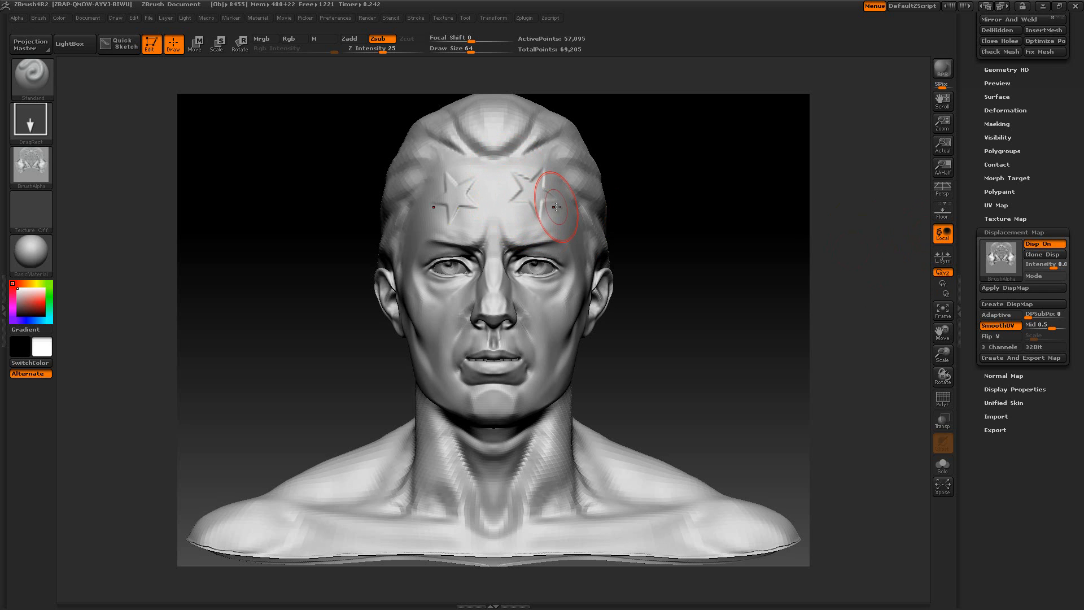
drag(532, 192, 520, 205)
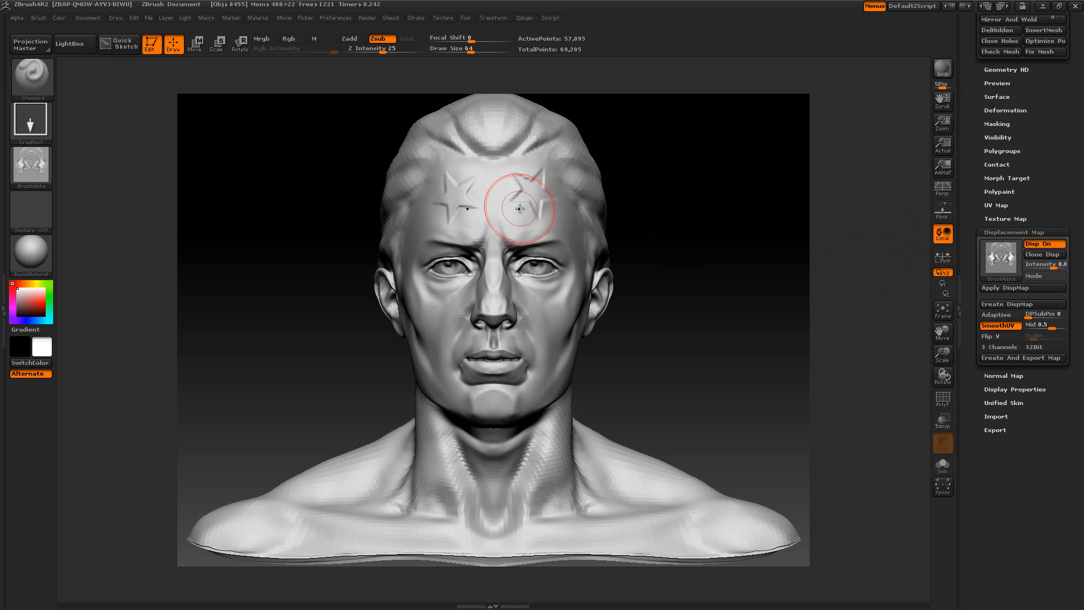
click(1032, 275)
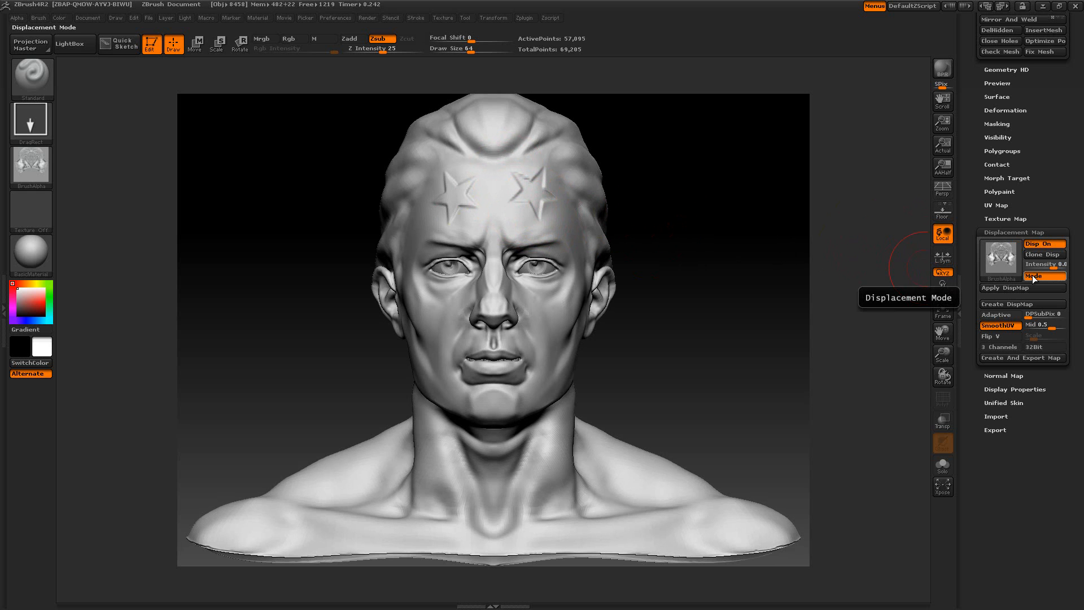
click(1032, 275)
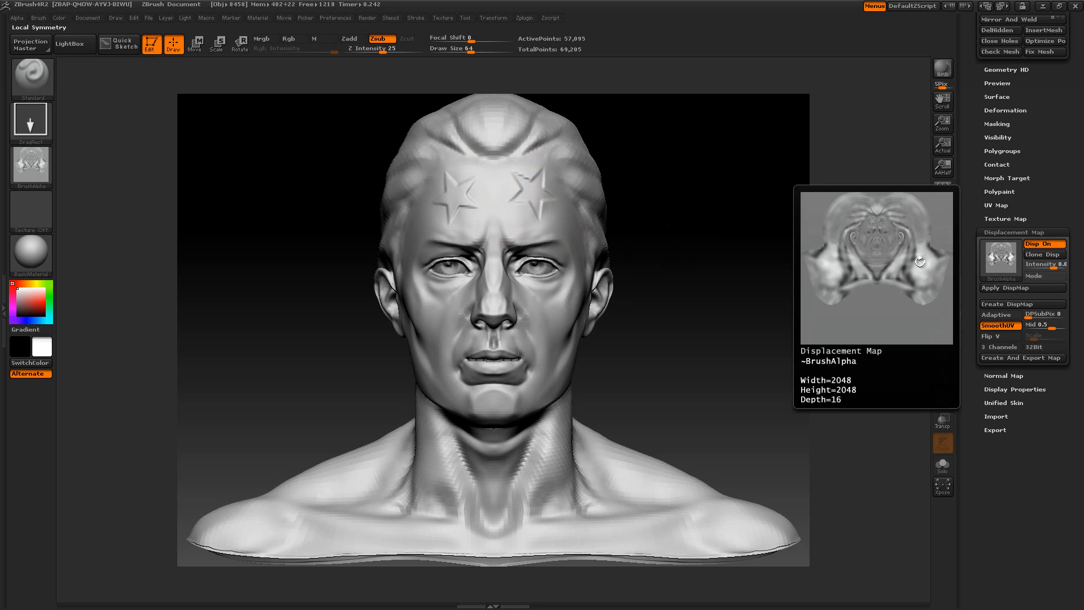
- Compare both displacement modes on the head's profile, leave Displacement Mode on and inspect the head from a three-quarter view
mouse_move(684, 298)
mouse_down()
mouse_move(738, 302)
mouse_move(744, 335)
mouse_move(738, 301)
mouse_move(690, 394)
mouse_move(687, 439)
mouse_move(689, 415)
mouse_move(855, 415)
mouse_move(843, 415)
mouse_up()
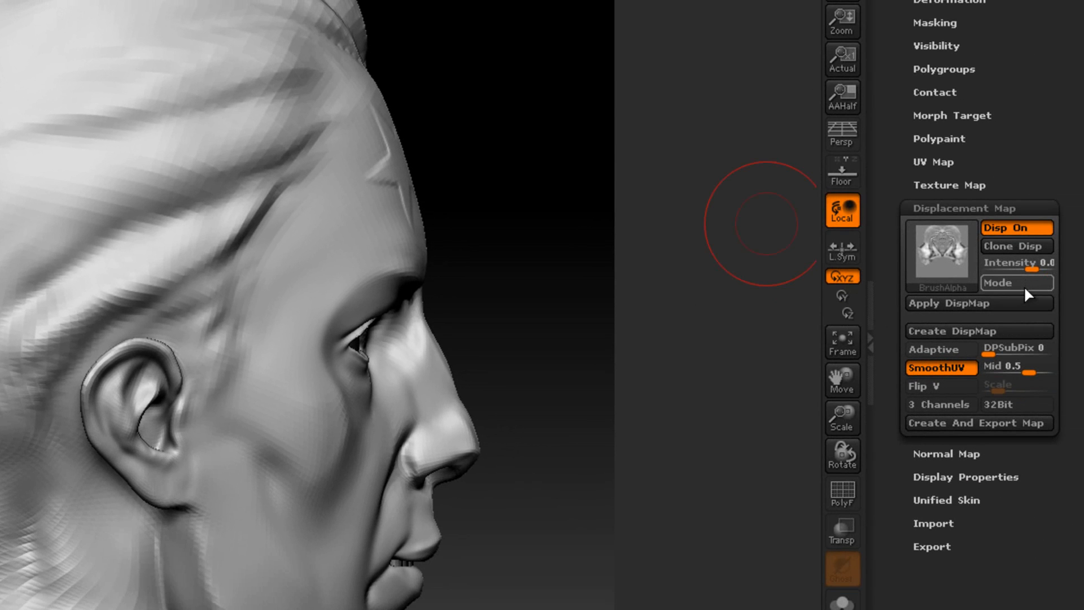
click(1024, 286)
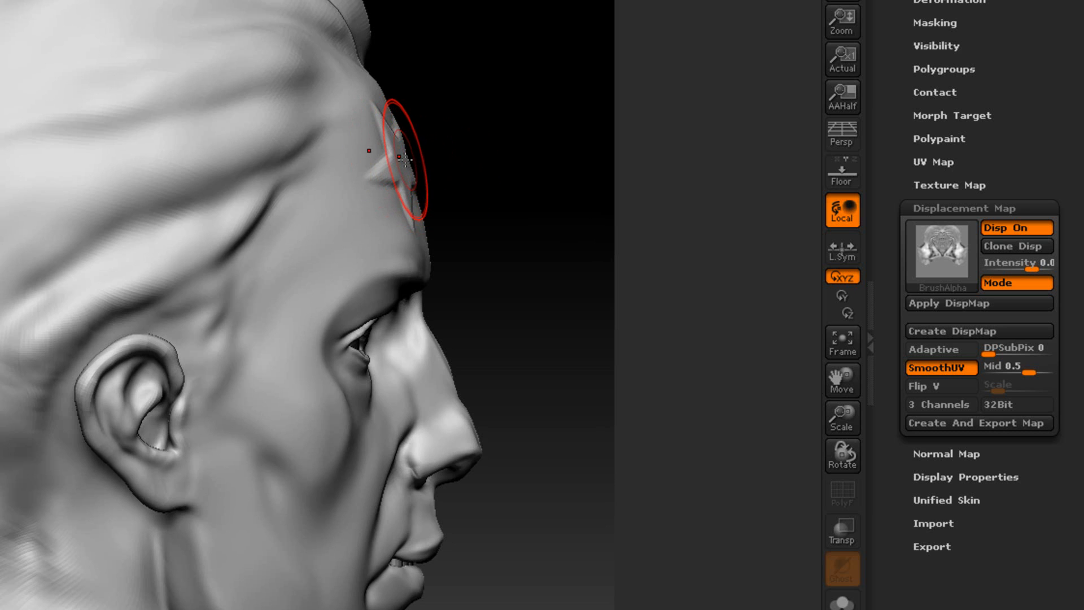
click(995, 283)
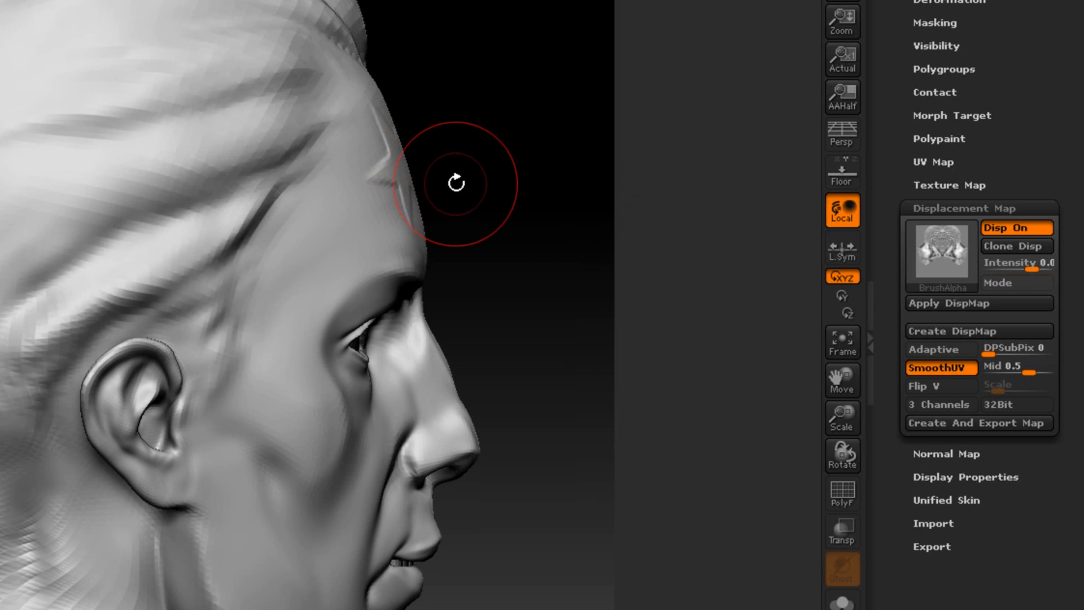
click(1015, 285)
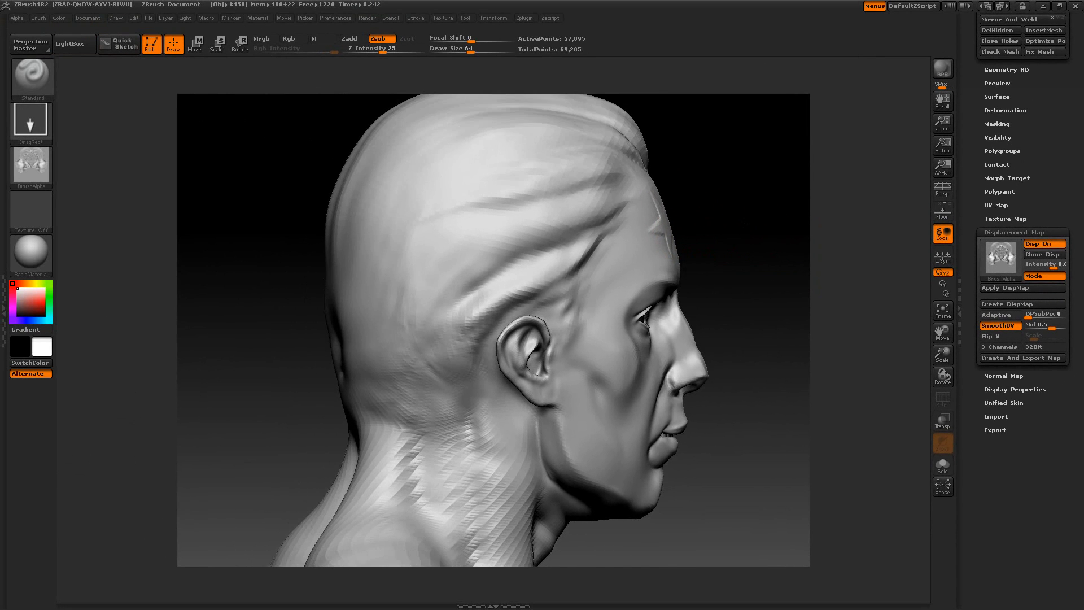
drag(717, 257, 698, 254)
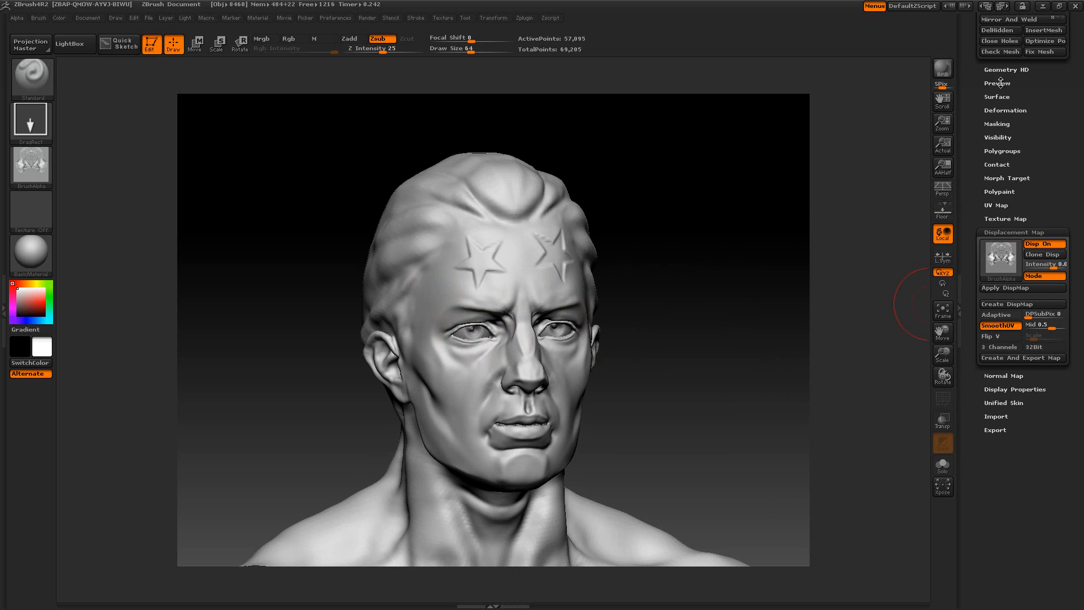
- Divide the head's geometry once more, adding a subdivision level above level 3
scroll(988, 158, up, 6)
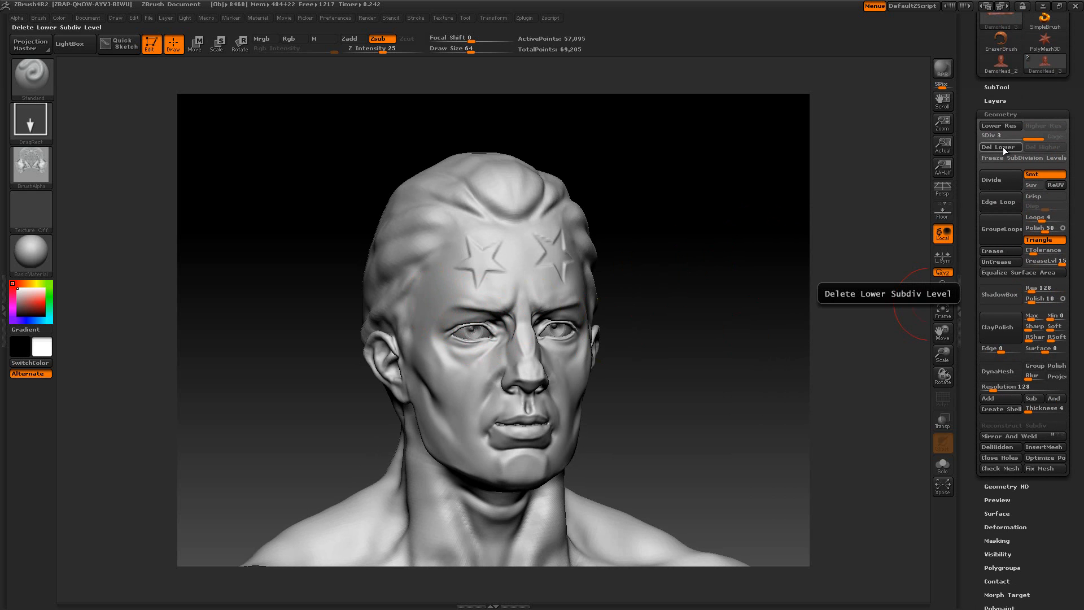
click(1000, 179)
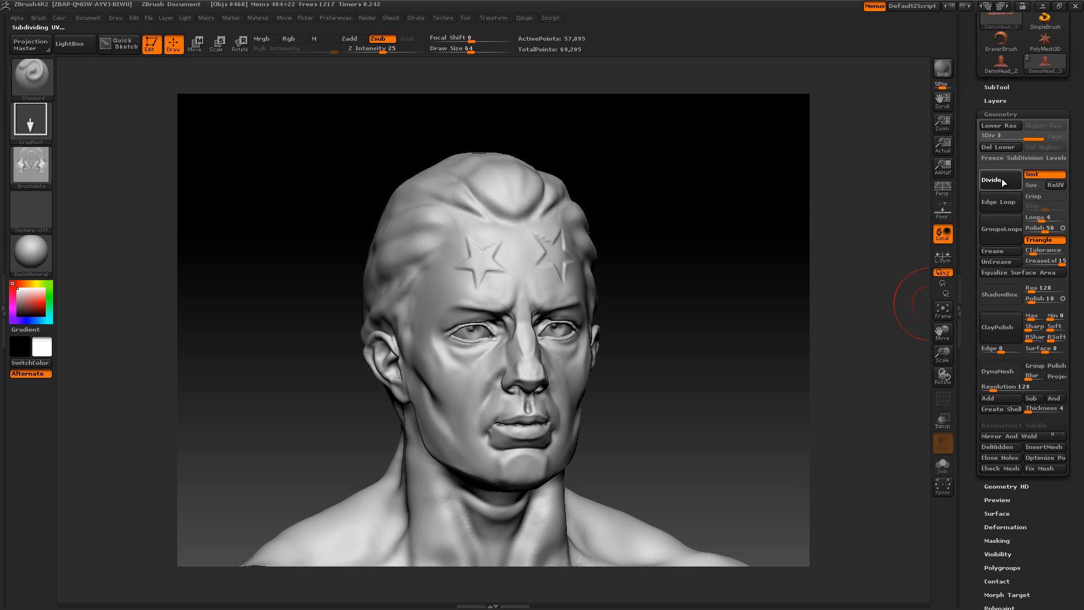
- Compare the divided head with displacement off and on, and apply the displacement map to its geometry
drag(965, 191, 965, 85)
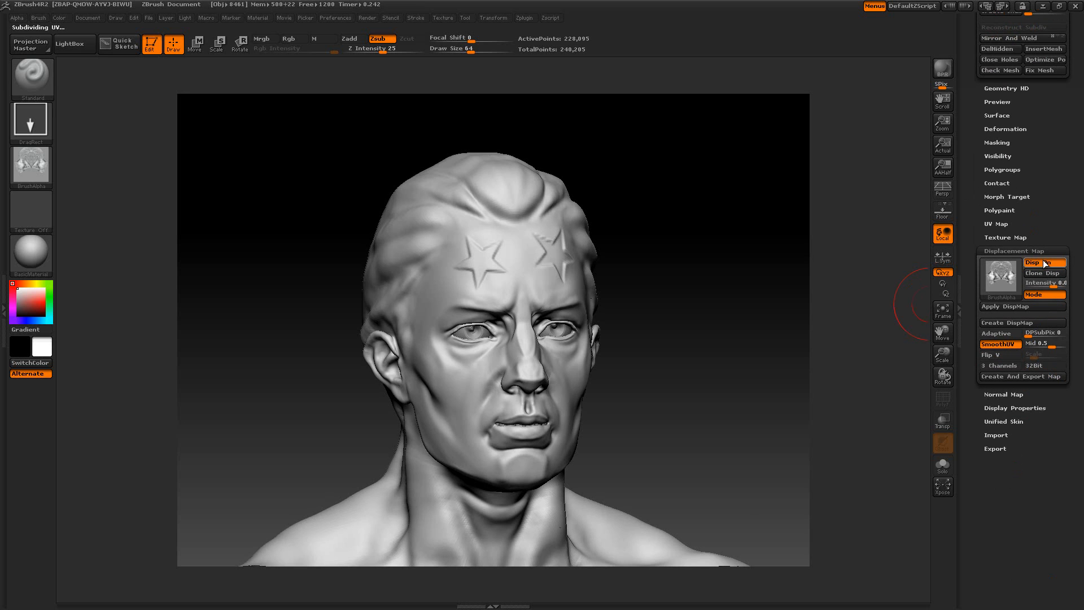
click(1042, 260)
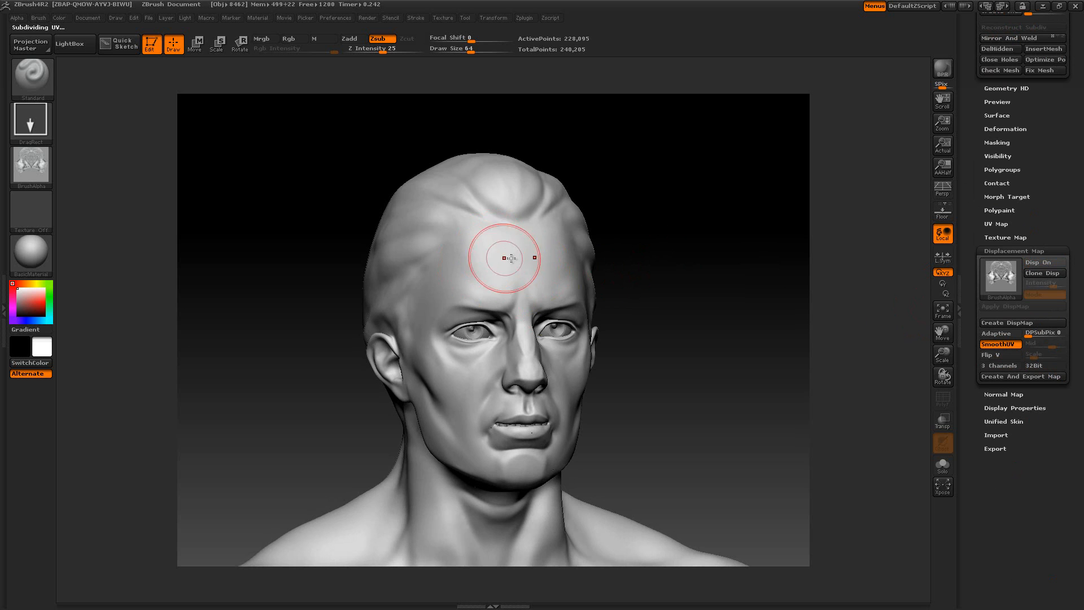
click(1042, 262)
mouse_move(1018, 292)
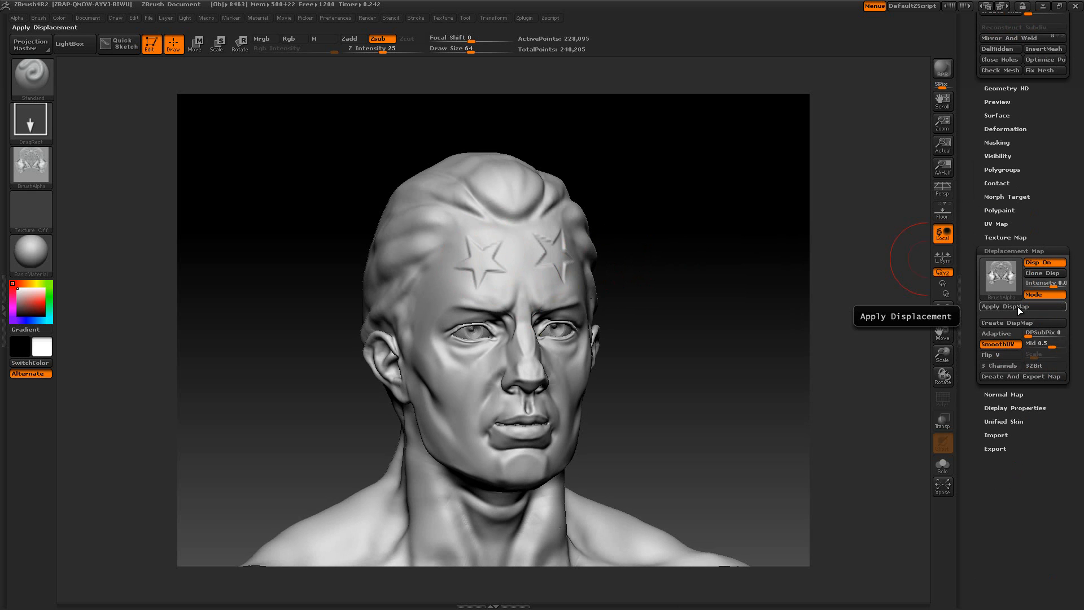
click(1018, 307)
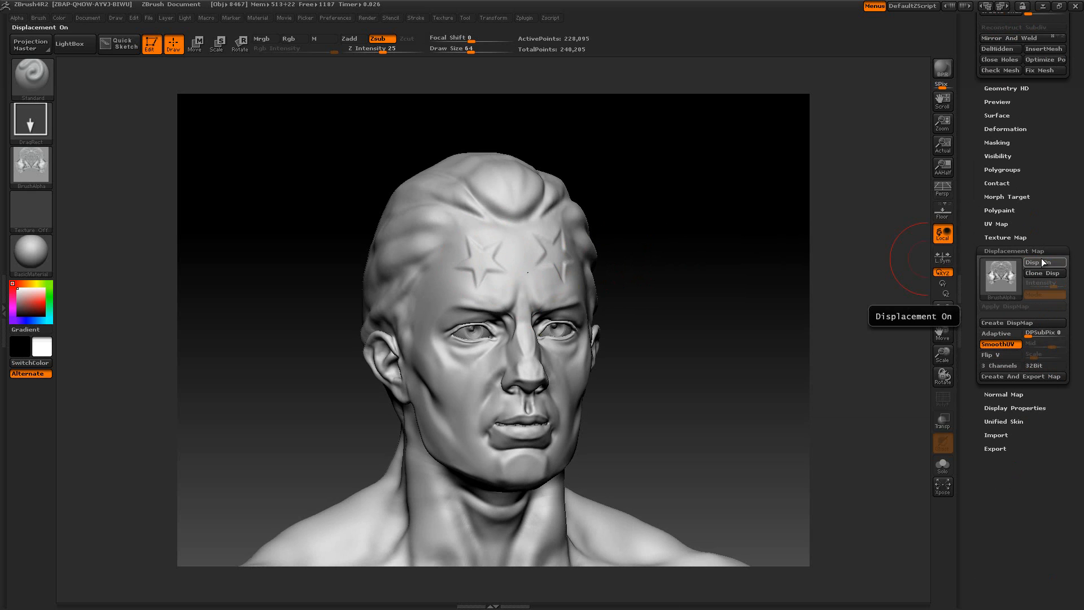
- Remove the displacement map from DemoHead_3 by choosing Alpha Off, and switch to the DemoHead_2 model
click(1005, 270)
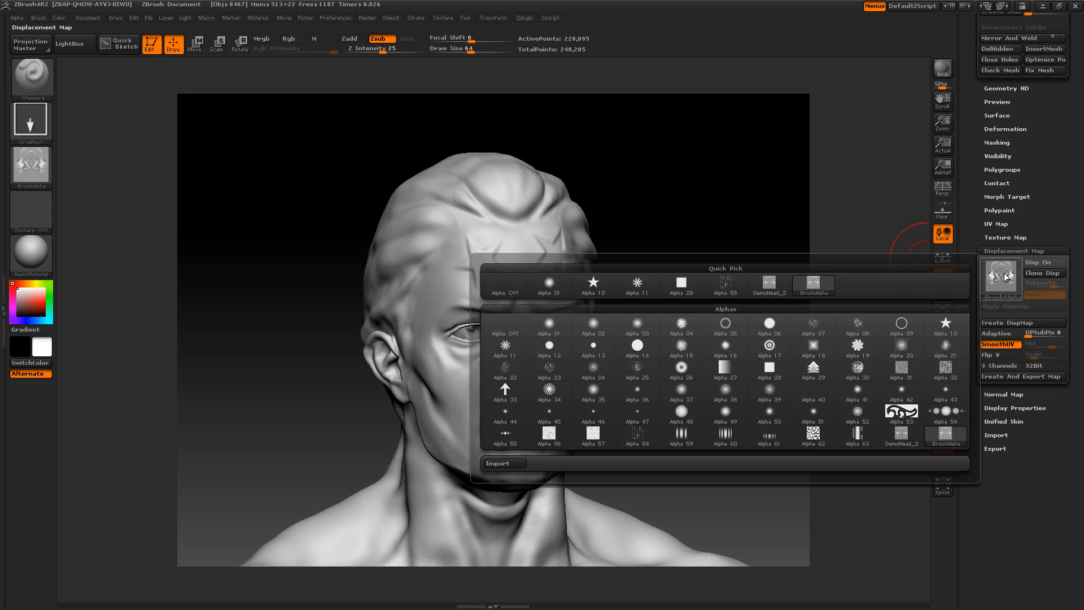
click(512, 286)
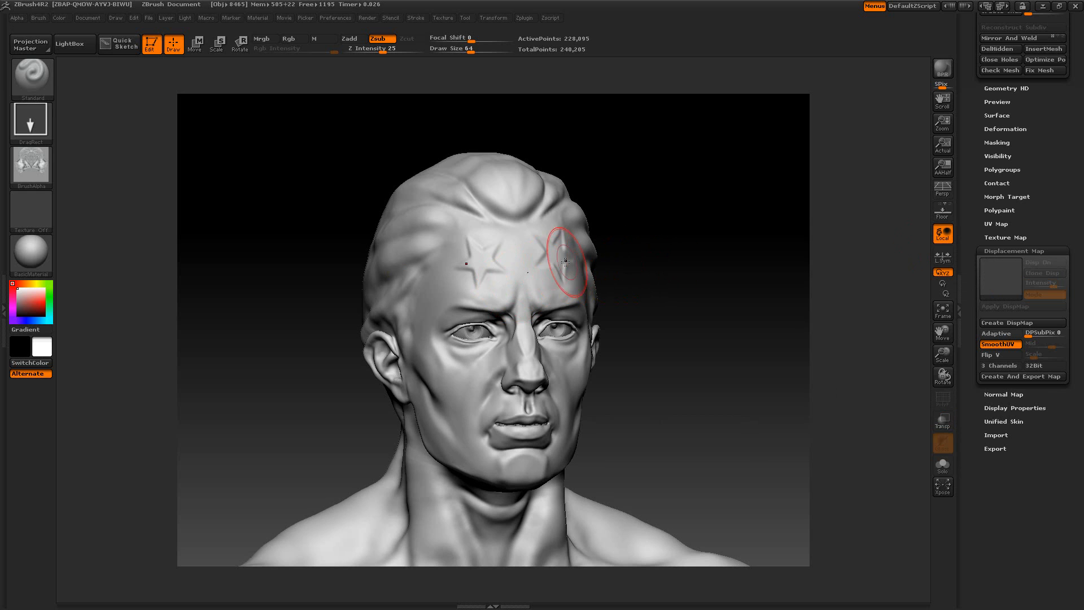
scroll(976, 262, up, 10)
mouse_move(1032, 215)
mouse_down()
mouse_move(1005, 214)
mouse_move(1042, 212)
mouse_up()
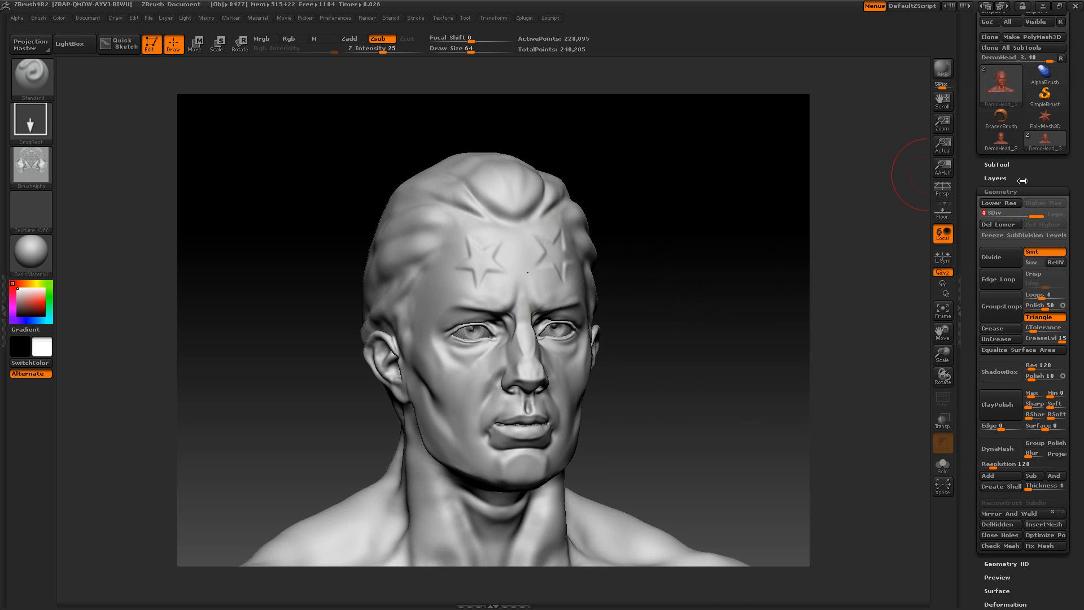
mouse_move(721, 256)
mouse_down()
mouse_move(709, 252)
mouse_move(719, 258)
mouse_up()
click(996, 147)
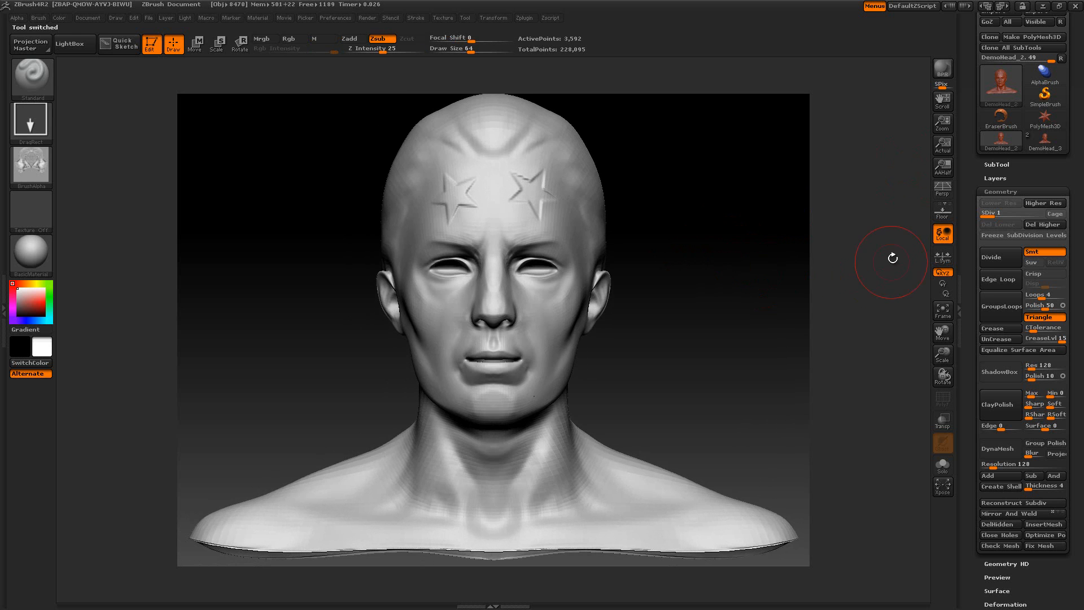
- Compare DemoHead_2 at subdivision level 1 with Displacement Mode on and off, checking the forehead stars
drag(974, 213, 970, 95)
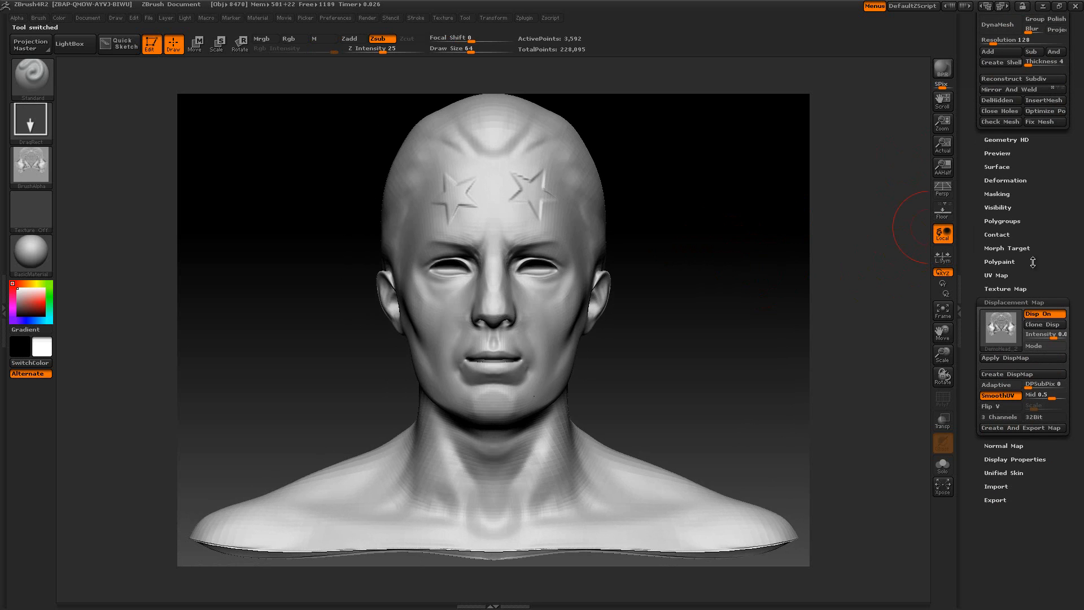
click(1034, 346)
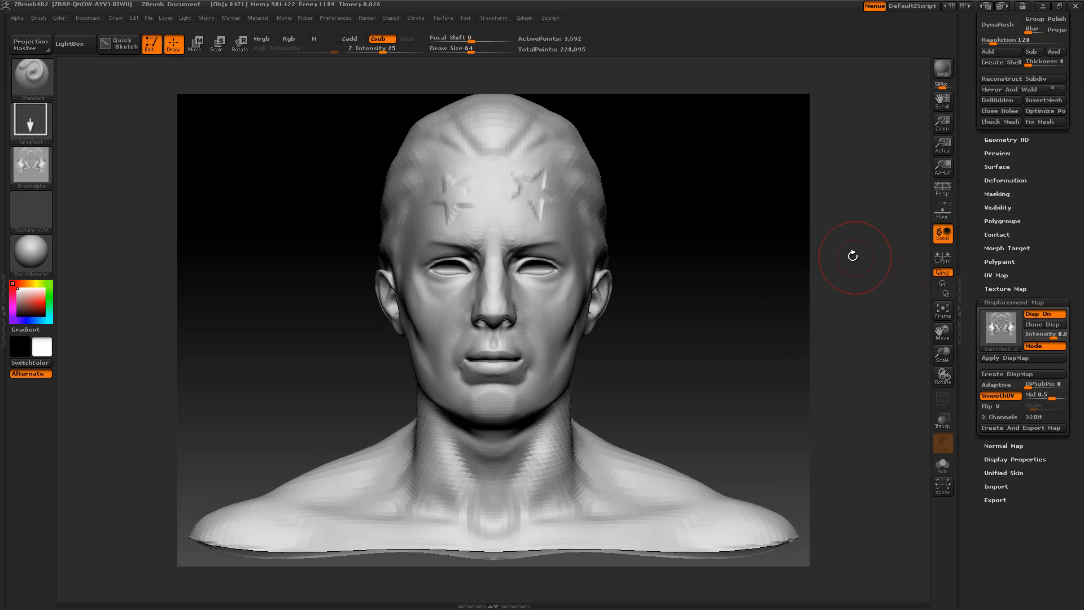
click(1035, 346)
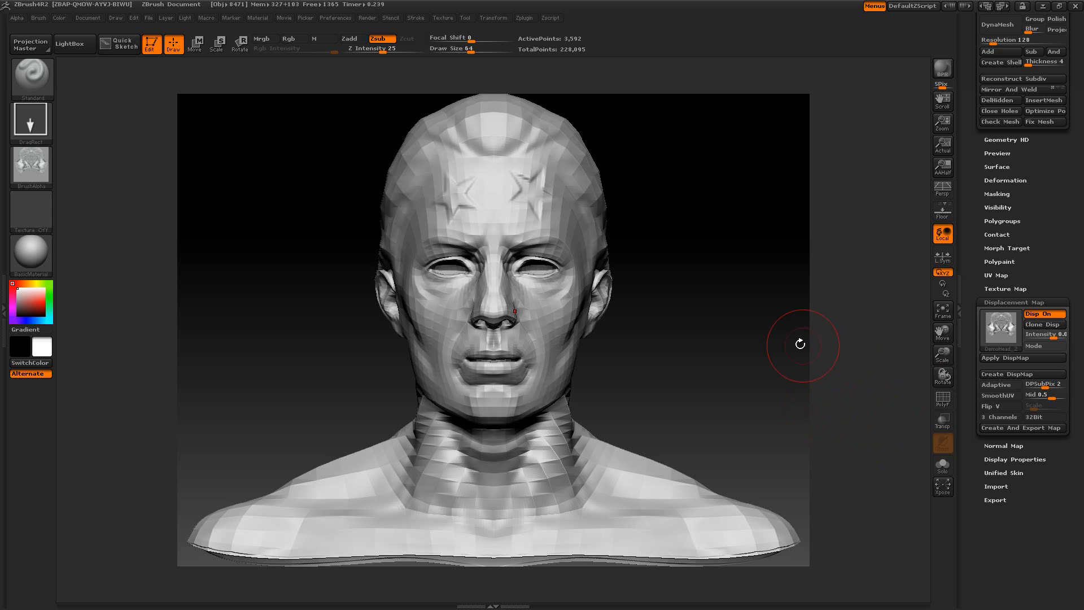
mouse_move(534, 226)
mouse_down()
mouse_move(519, 175)
mouse_move(527, 190)
mouse_up()
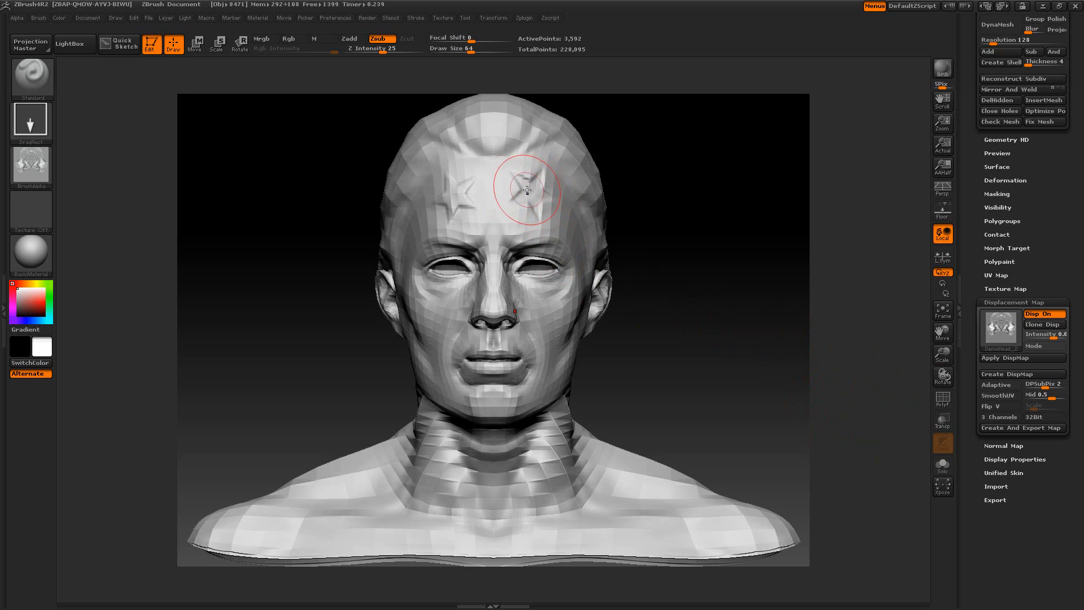
- Try the displacement map's Adaptive option on and off while pointing out the forehead stars
click(992, 385)
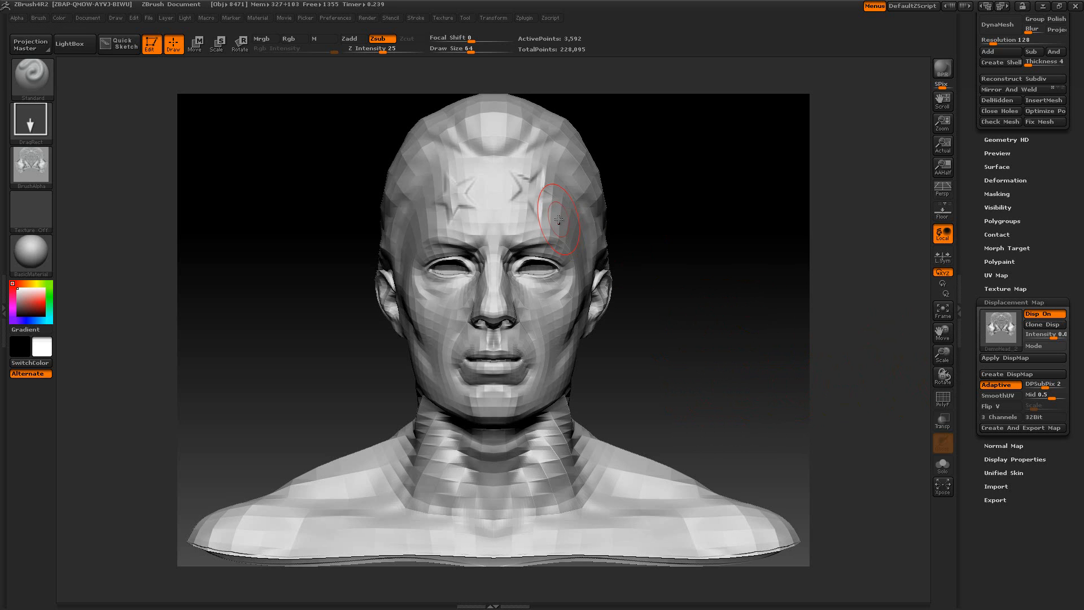
mouse_move(508, 173)
mouse_down()
mouse_move(451, 170)
mouse_move(460, 182)
mouse_move(446, 181)
mouse_up()
drag(553, 210, 551, 208)
click(994, 385)
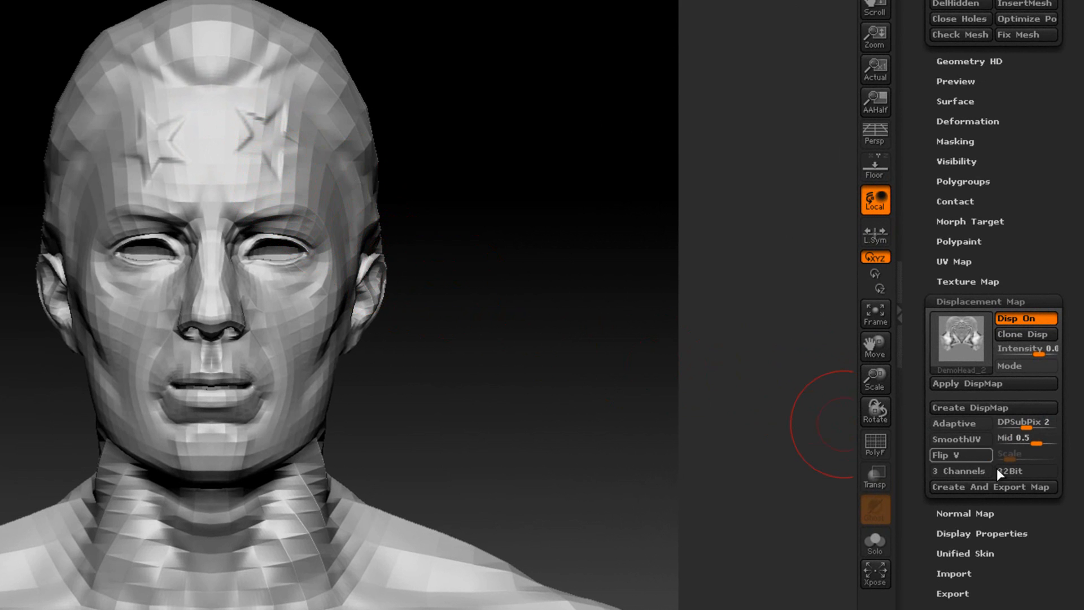
- Try SmoothUV on and off, and review the displacement map's DPSubPix and Mid settings
mouse_move(1028, 424)
mouse_down()
mouse_move(1003, 426)
mouse_move(1053, 426)
mouse_move(1027, 426)
mouse_up()
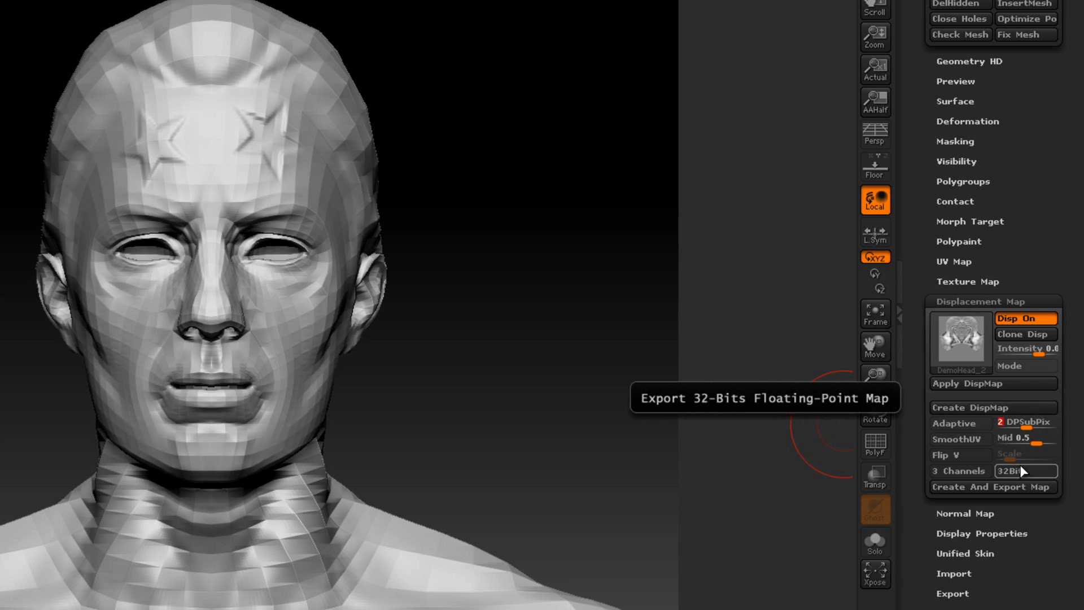
click(970, 437)
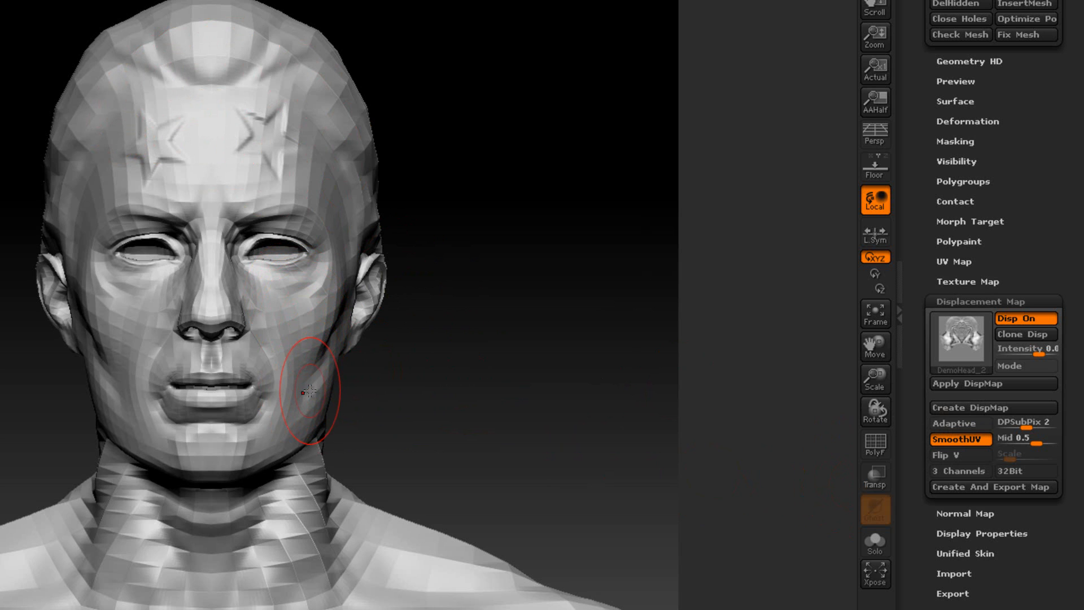
click(946, 437)
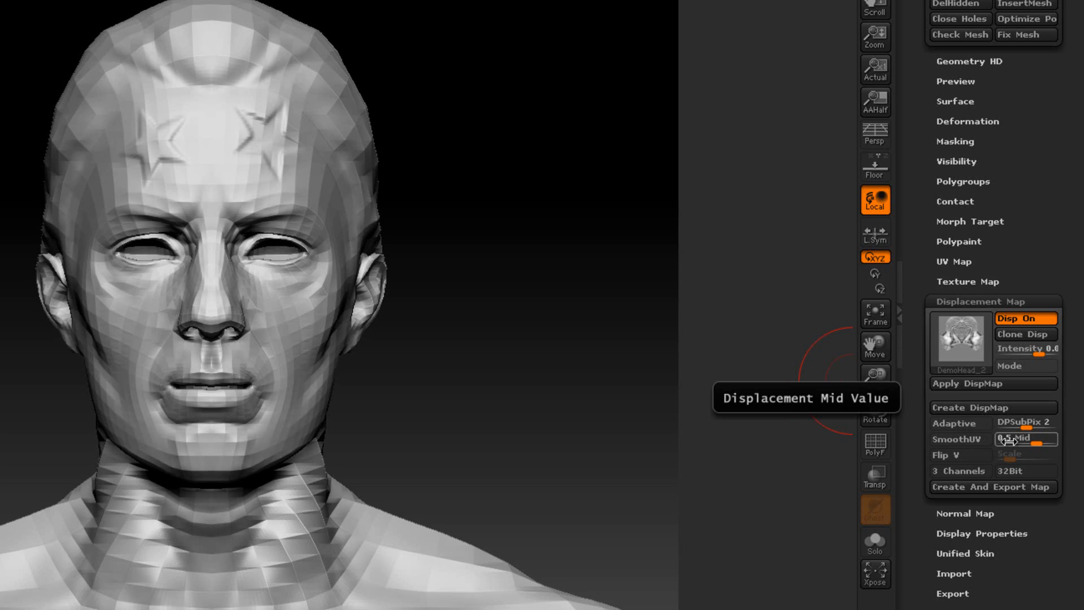
mouse_move(949, 362)
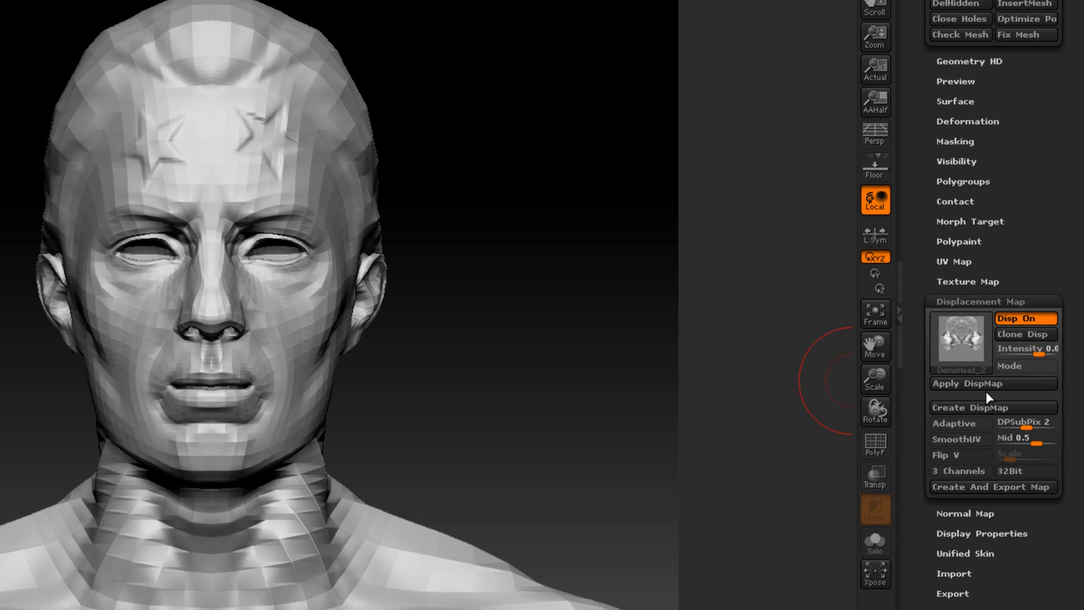
click(1028, 433)
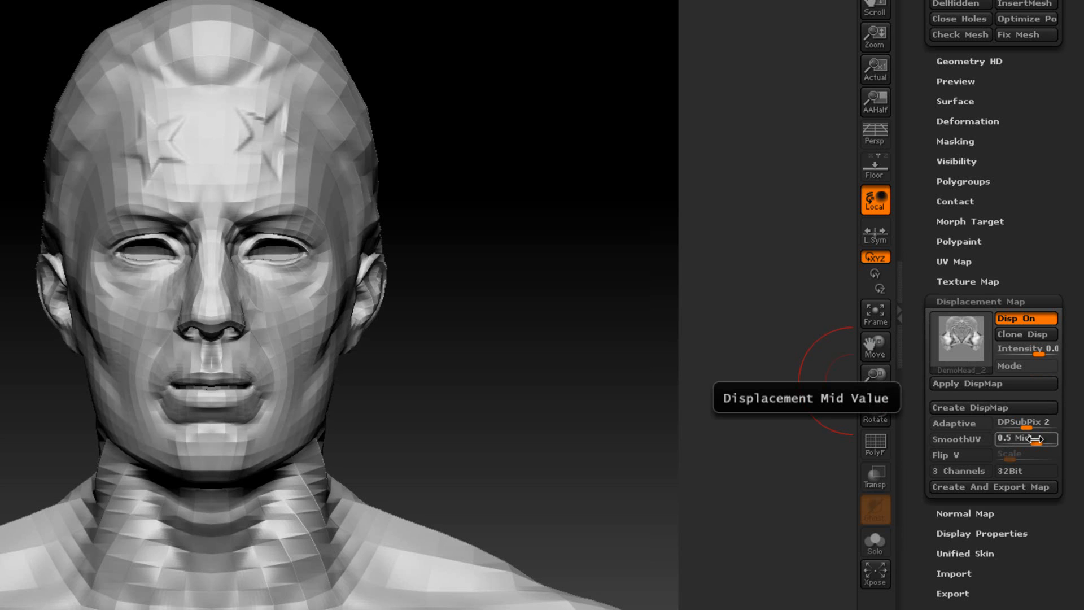
- Enable Flip V, 3 Channels and 32Bit for creating and exporting the displacement map
click(960, 455)
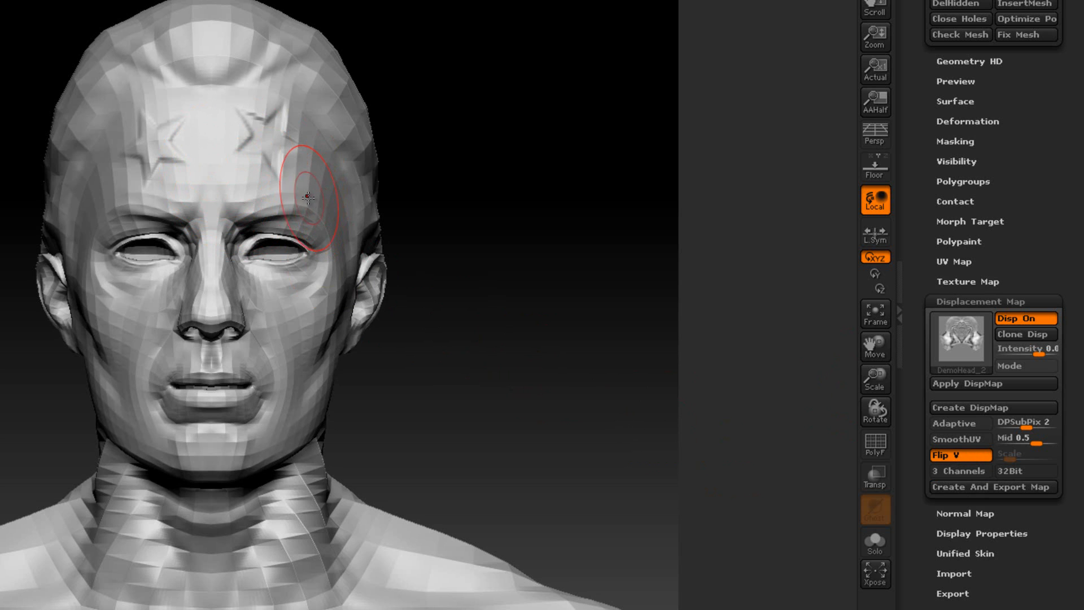
click(954, 472)
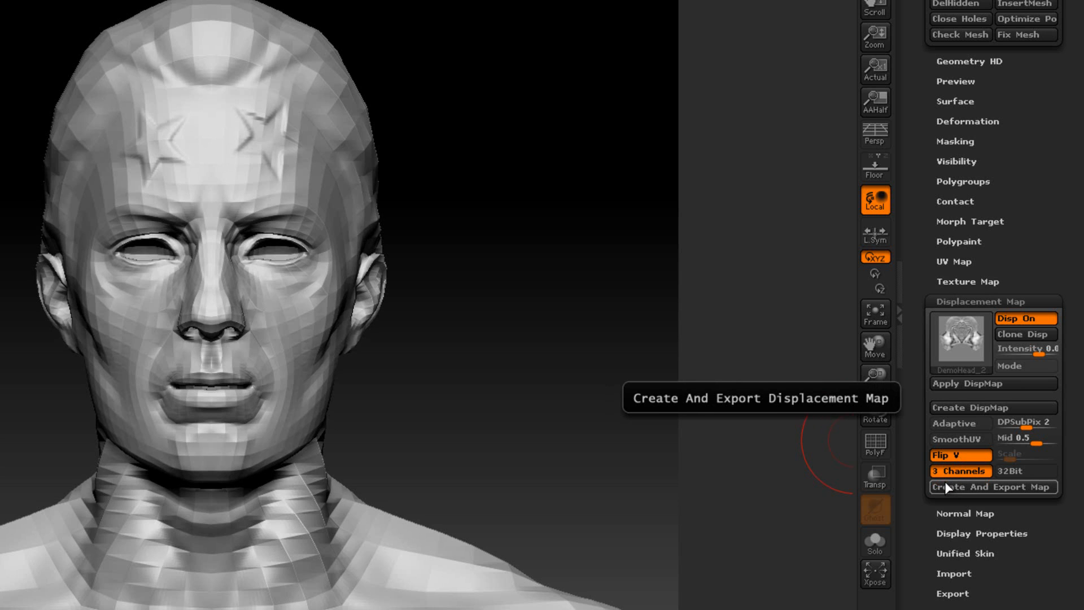
click(1016, 470)
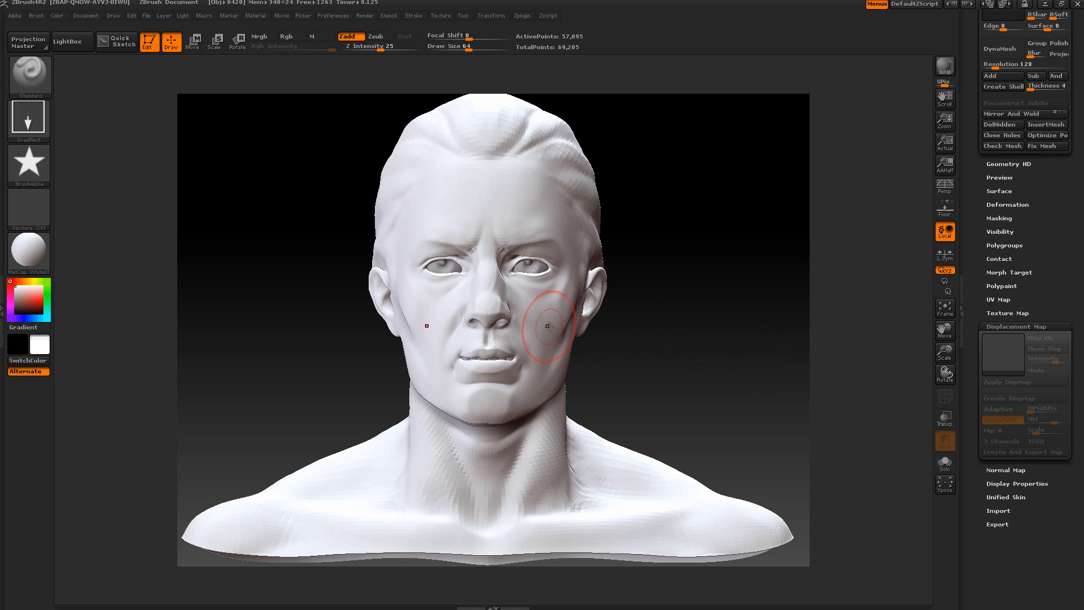
- Examine the UV Map options and the UV Master plugin tools for giving the head UVs
click(994, 299)
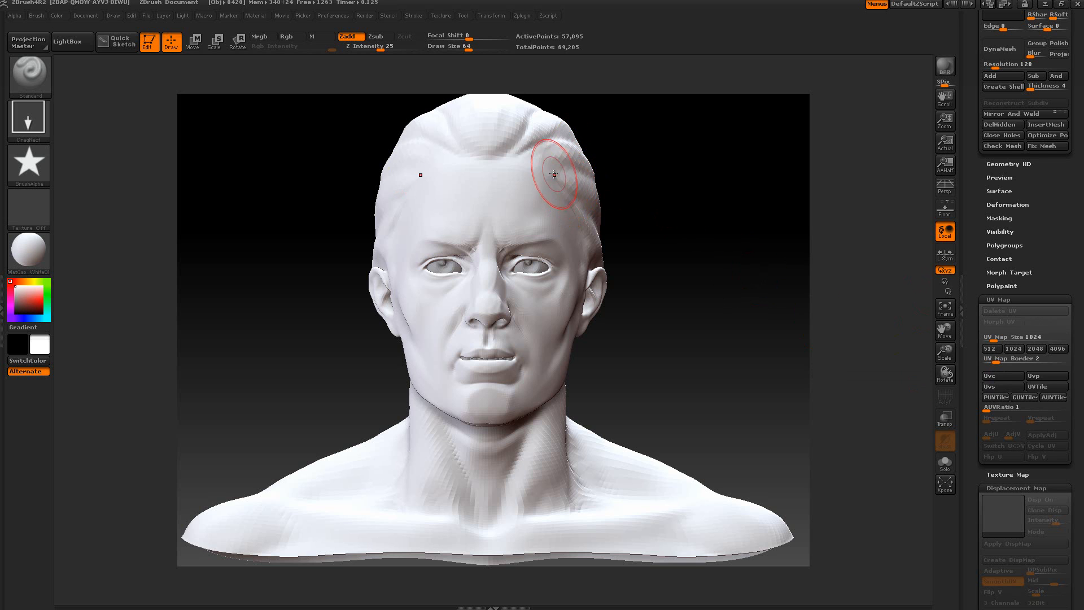
click(524, 18)
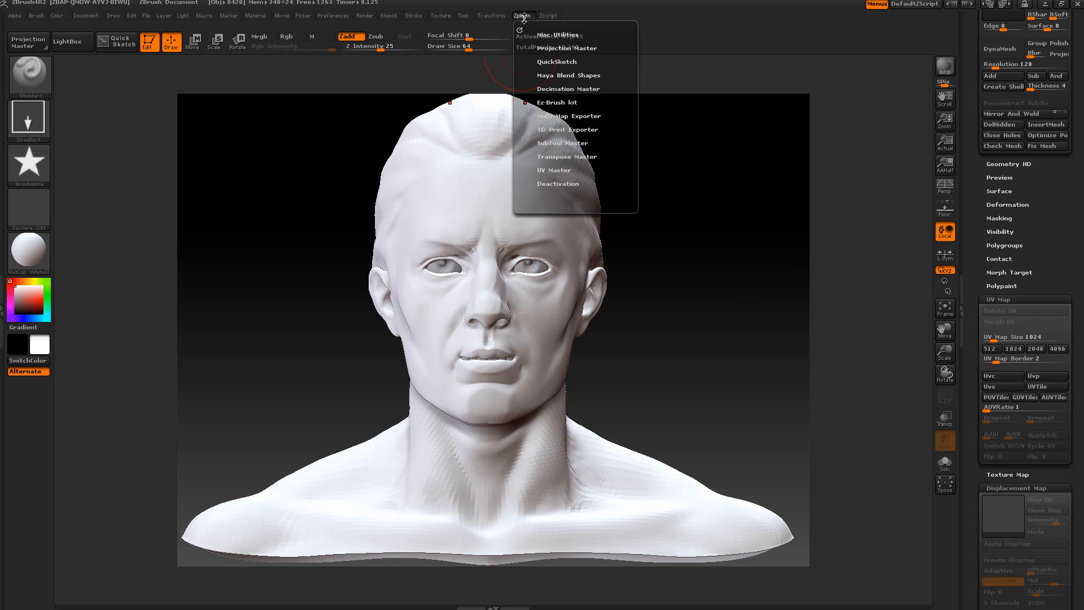
click(559, 170)
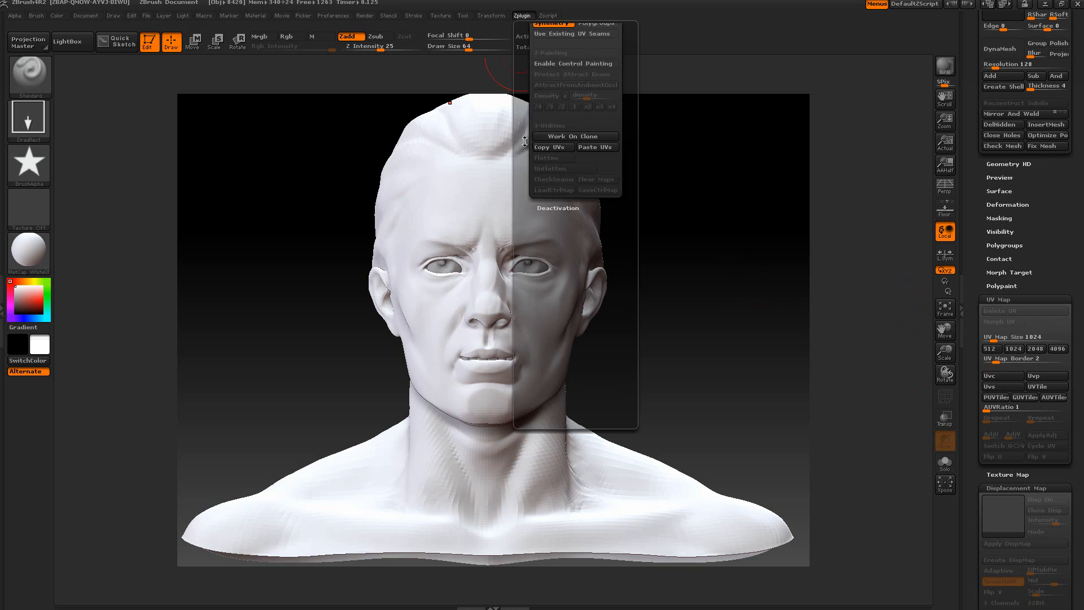
scroll(525, 186, up, 2)
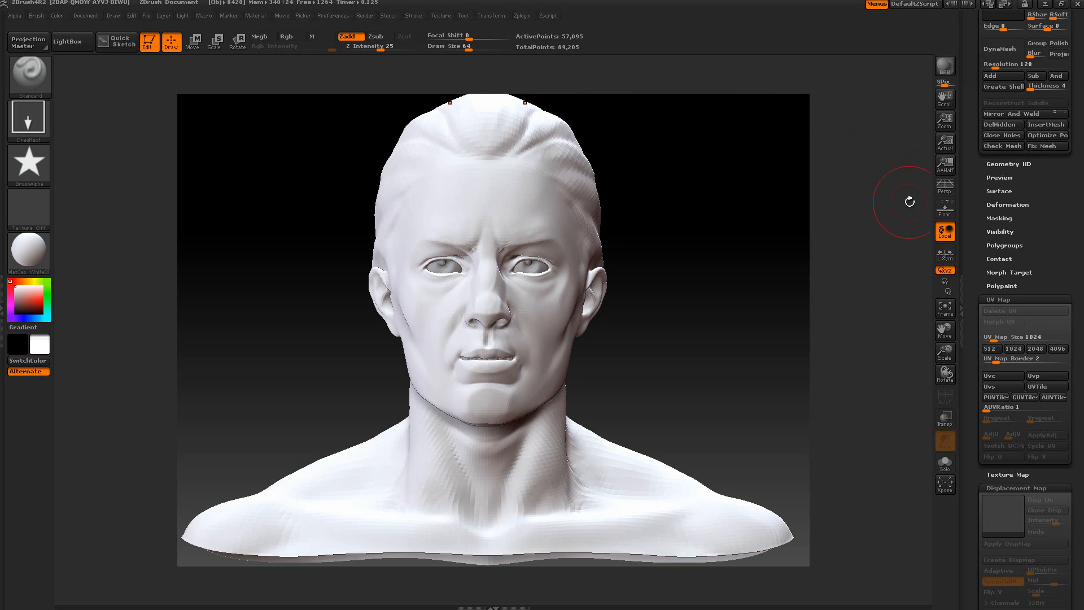
- Lower the head to subdivision level 1 and generate packed UV tiles (PUVTiles) for it
drag(971, 197, 982, 317)
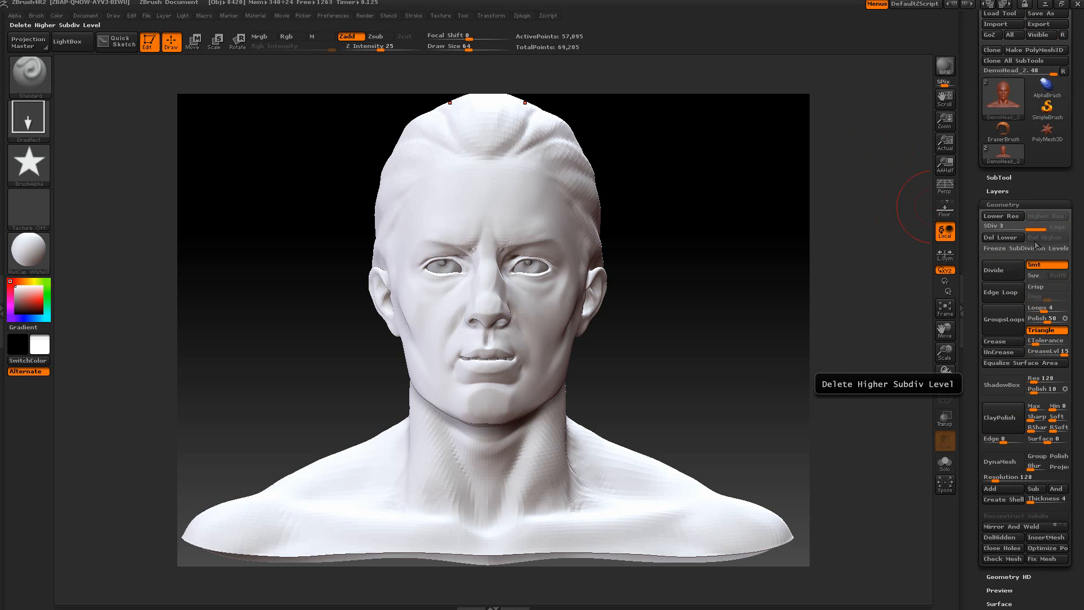
click(995, 227)
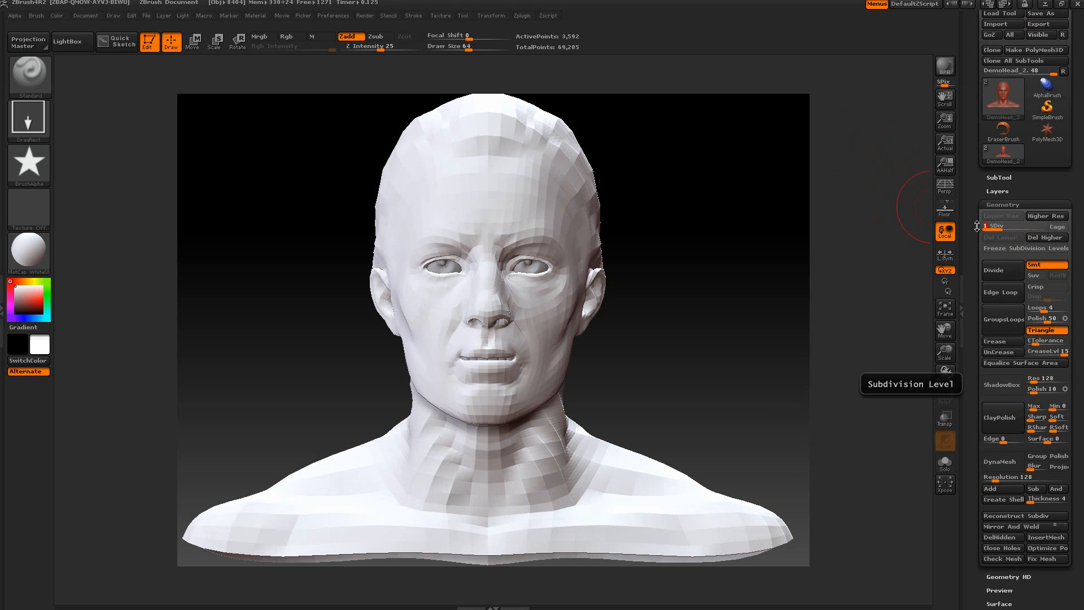
drag(971, 224, 957, 88)
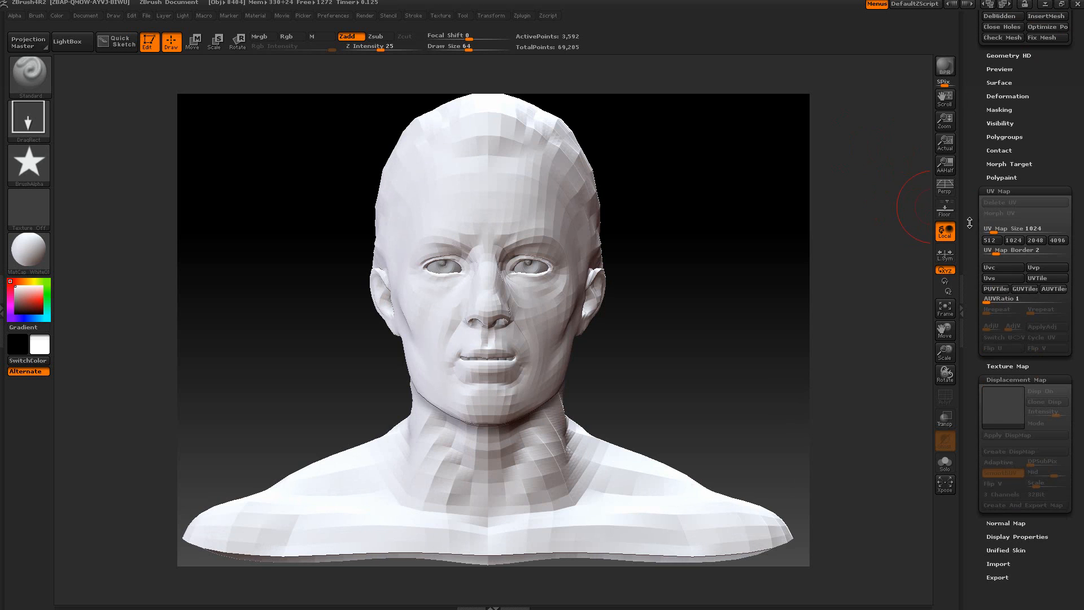
click(994, 289)
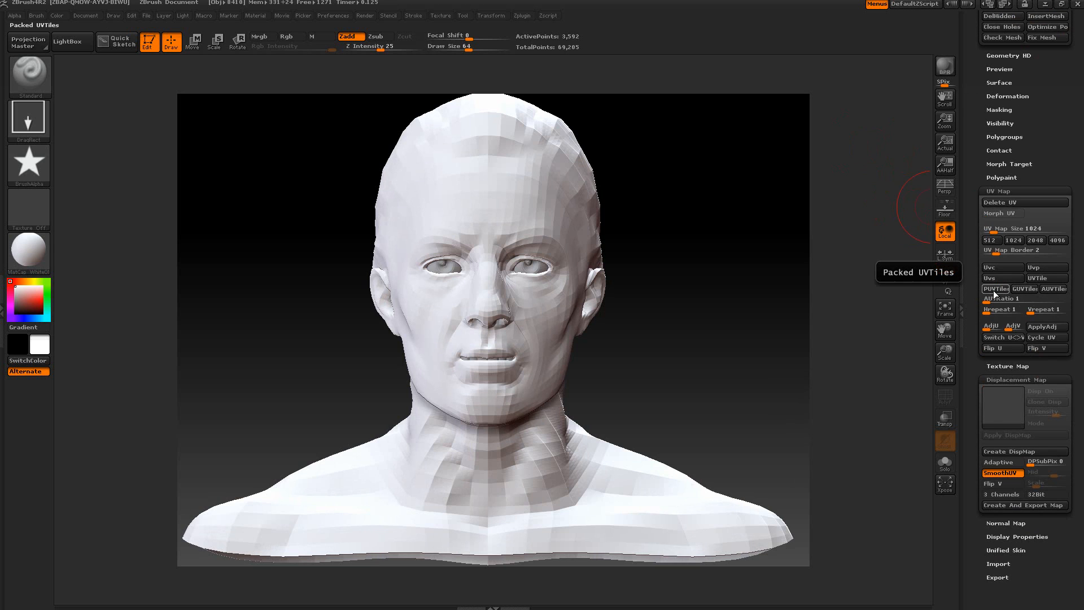
scroll(976, 276, down, 5)
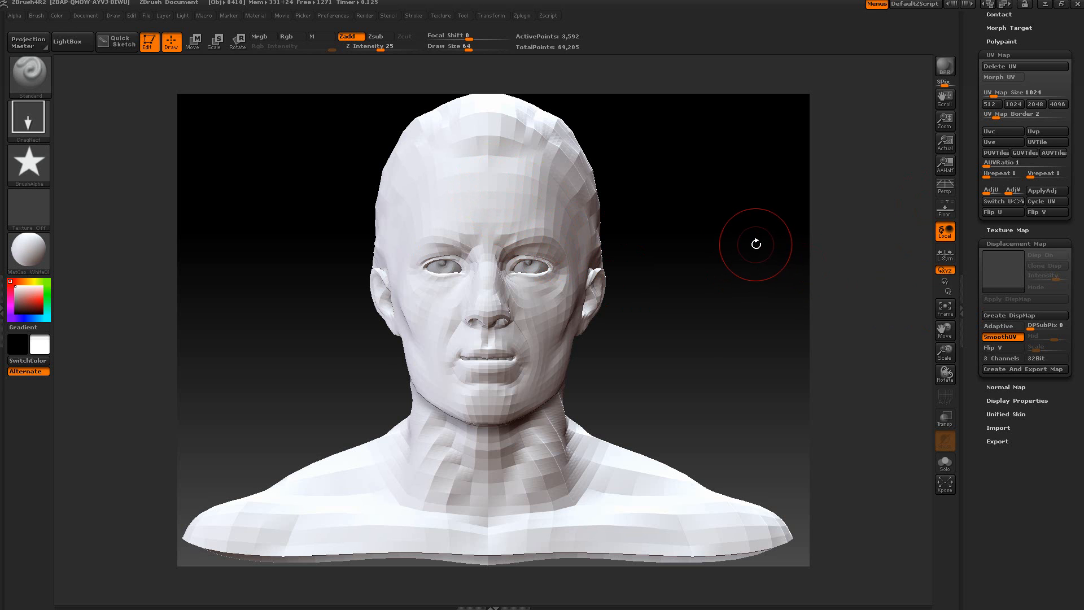
drag(971, 186, 960, 380)
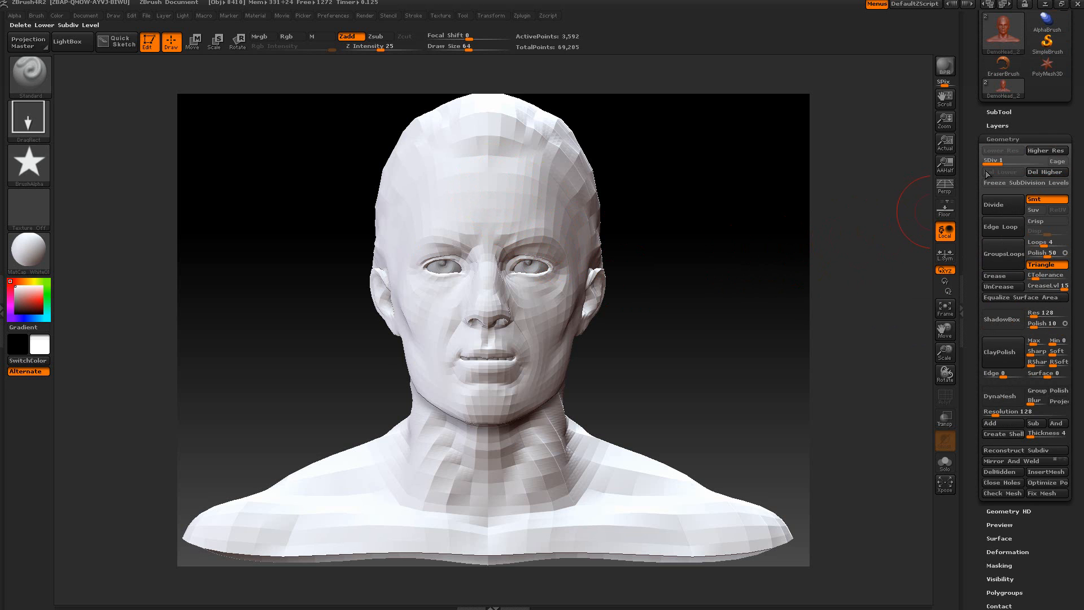
click(1003, 139)
- Turn off the displacement preview on the star-sculpted head and close its displacement map settings
click(997, 288)
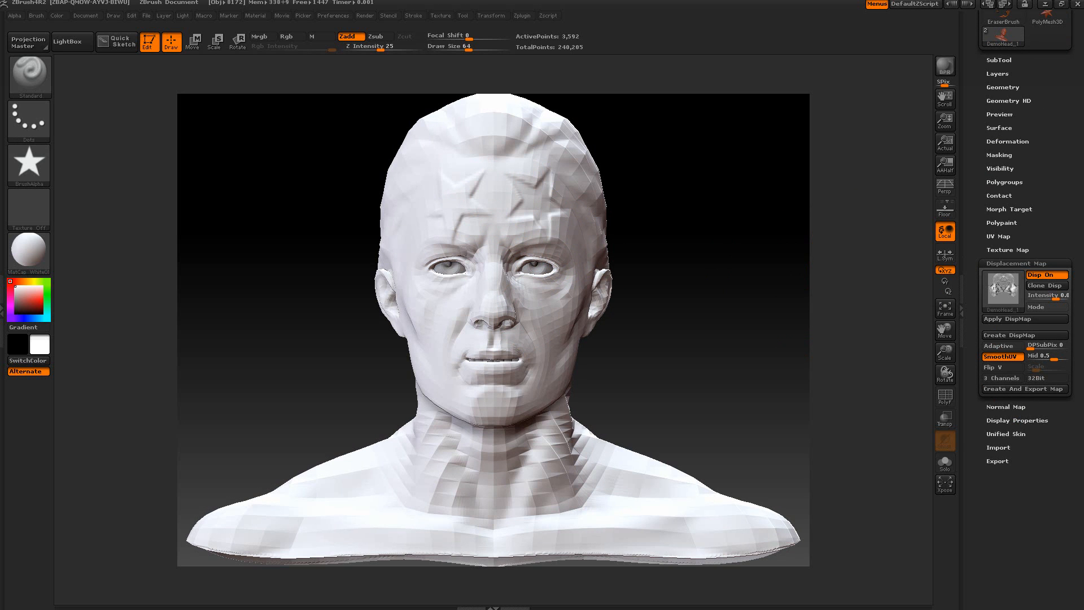
mouse_move(999, 287)
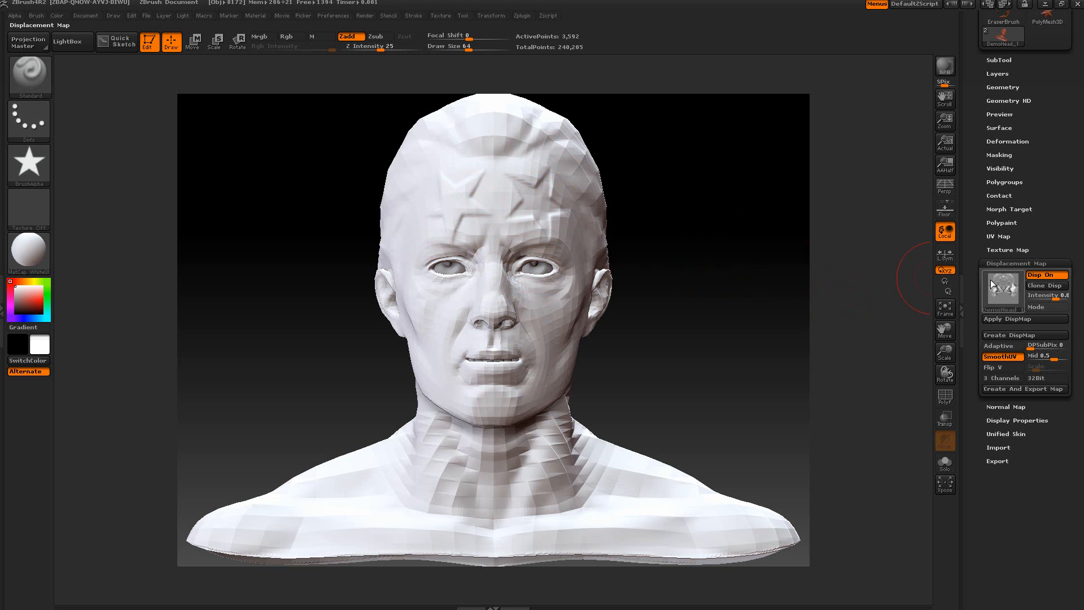
click(1040, 274)
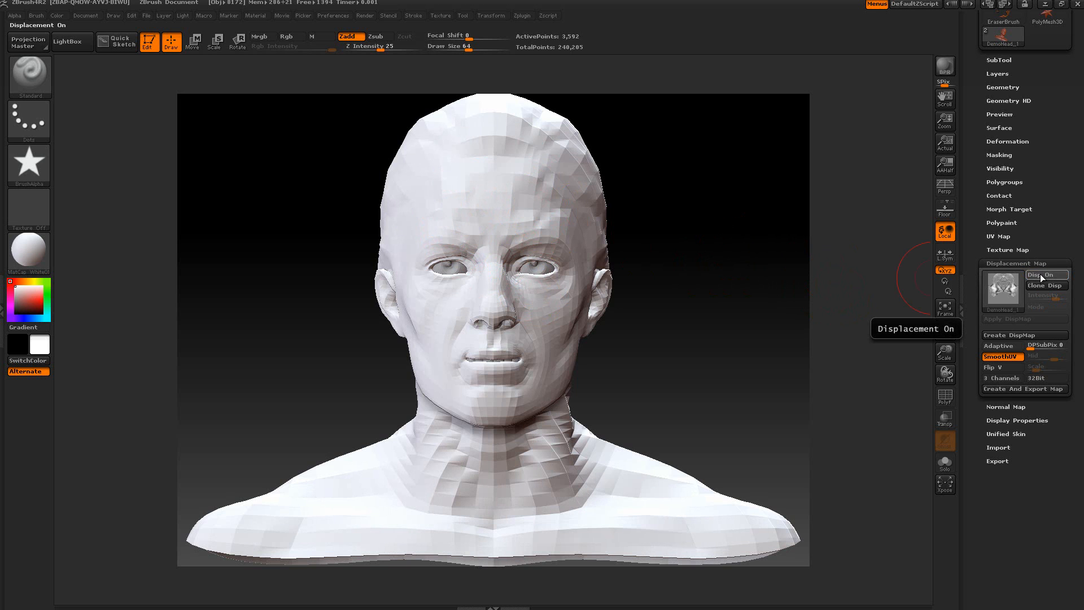
click(1009, 263)
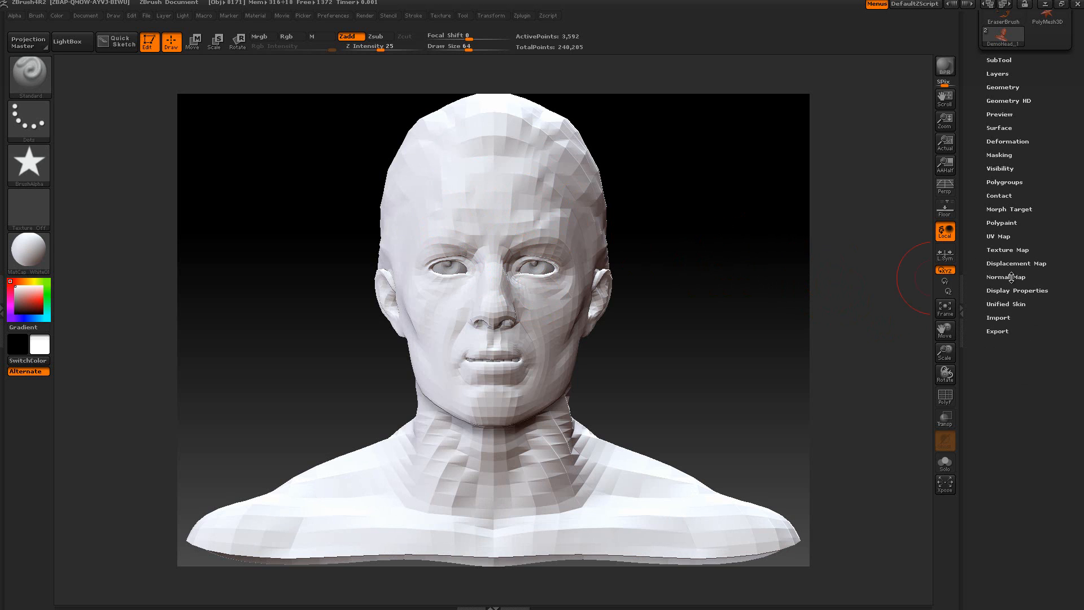
- Check the normal map settings and raise the head to subdivision level 4
click(1011, 277)
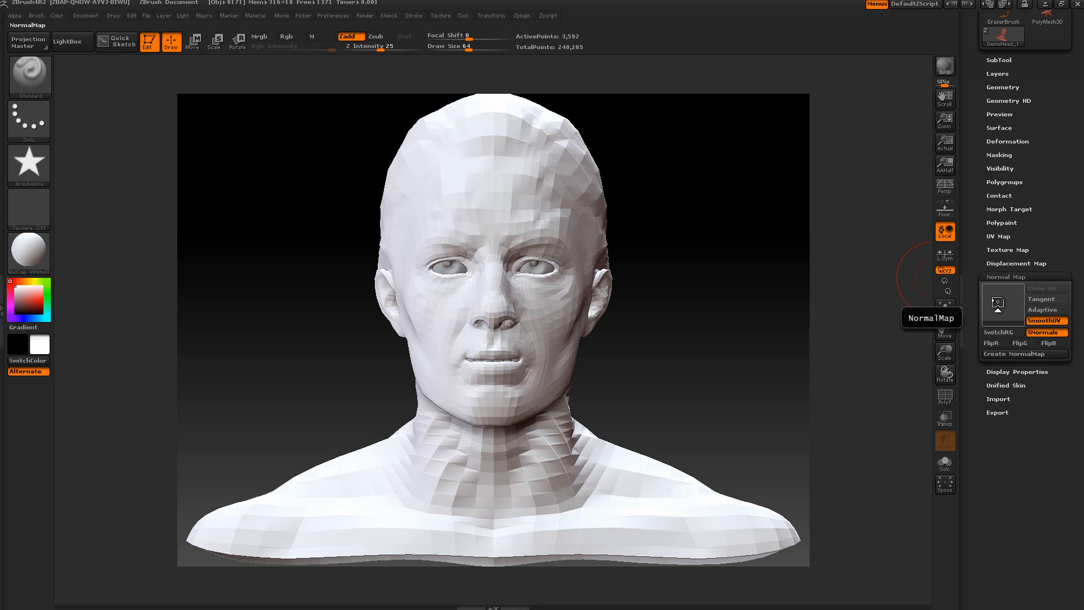
click(993, 87)
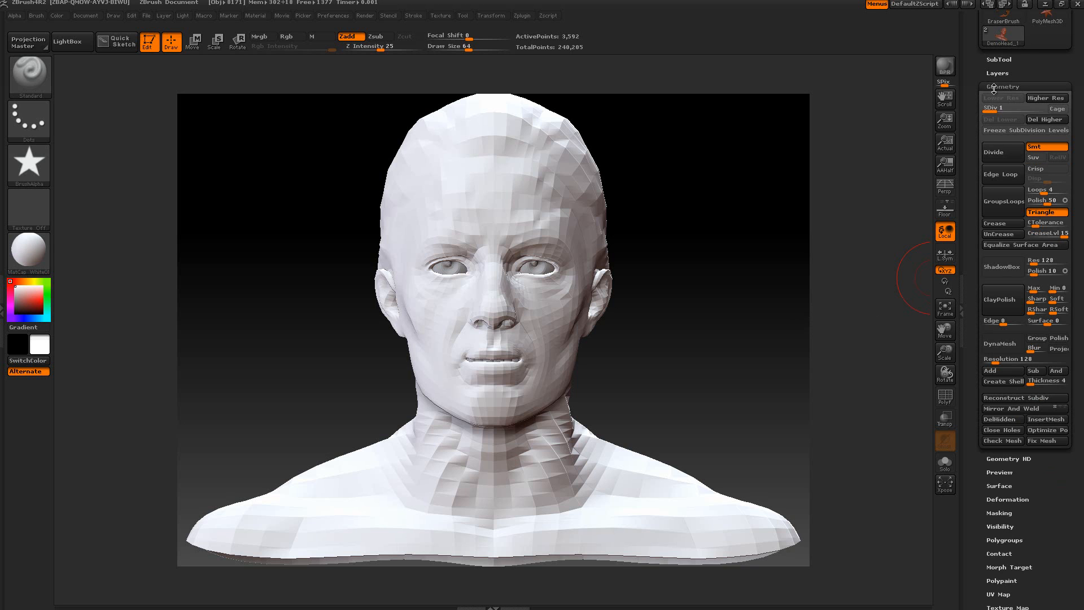
click(1035, 109)
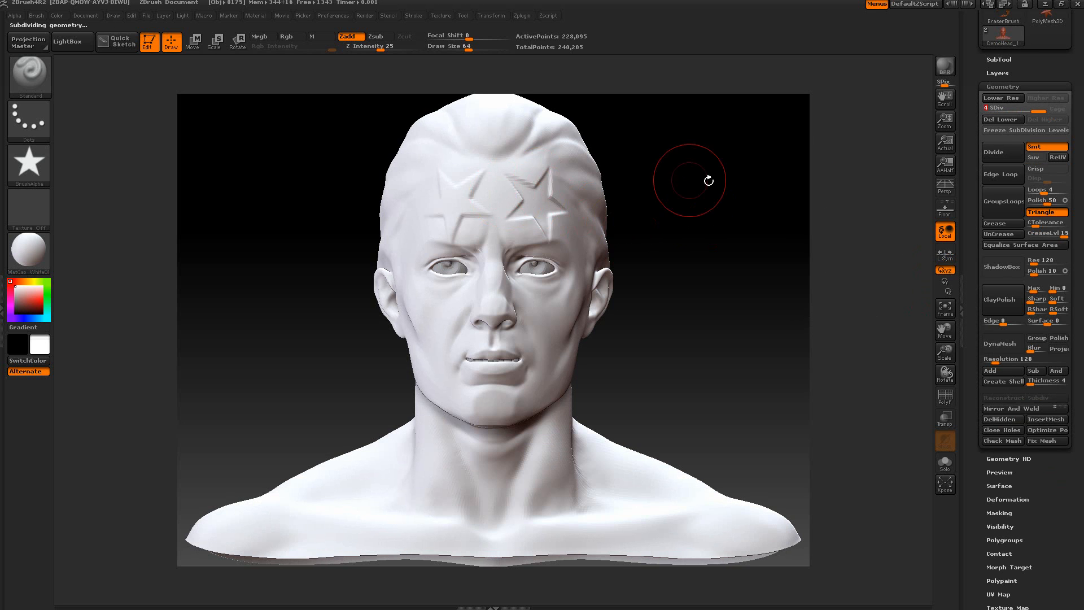
- Lower the head to subdivision level 1 and check the UV map size options for the normal map
drag(1033, 112, 997, 107)
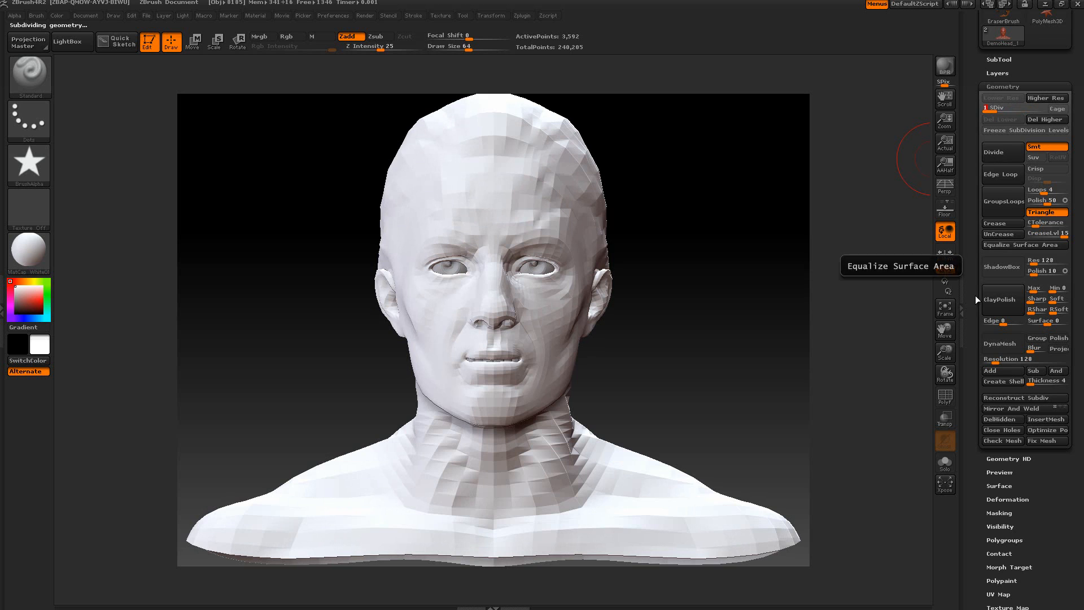
click(994, 86)
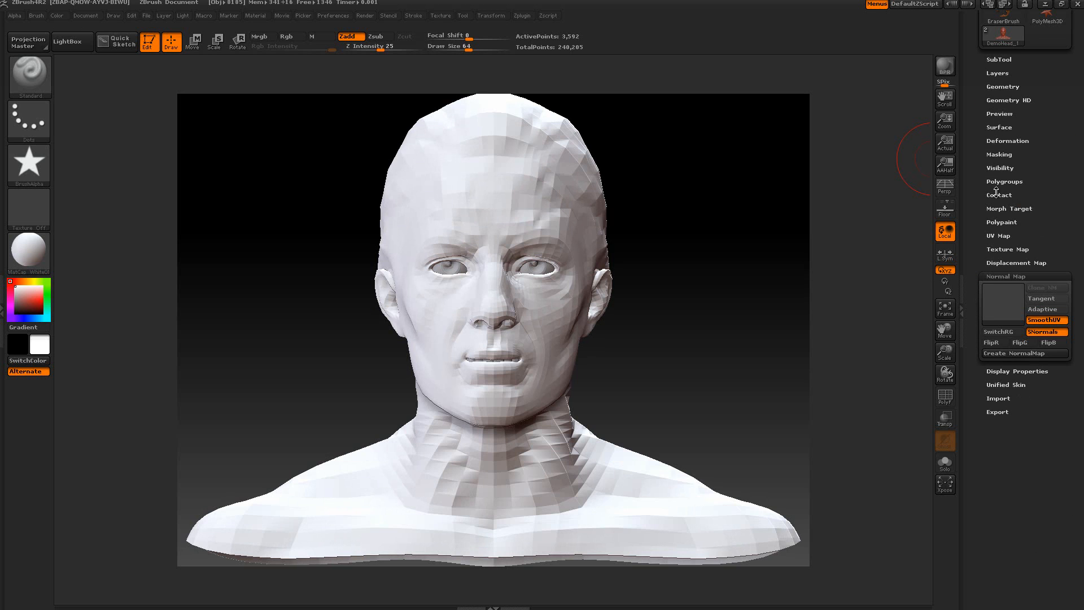
click(997, 235)
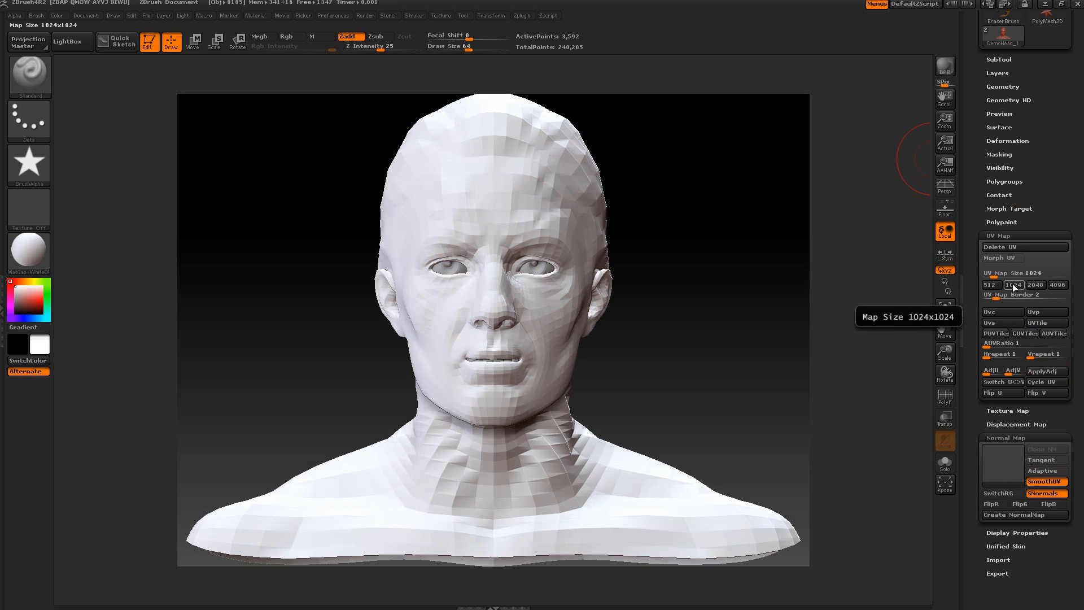
click(1003, 237)
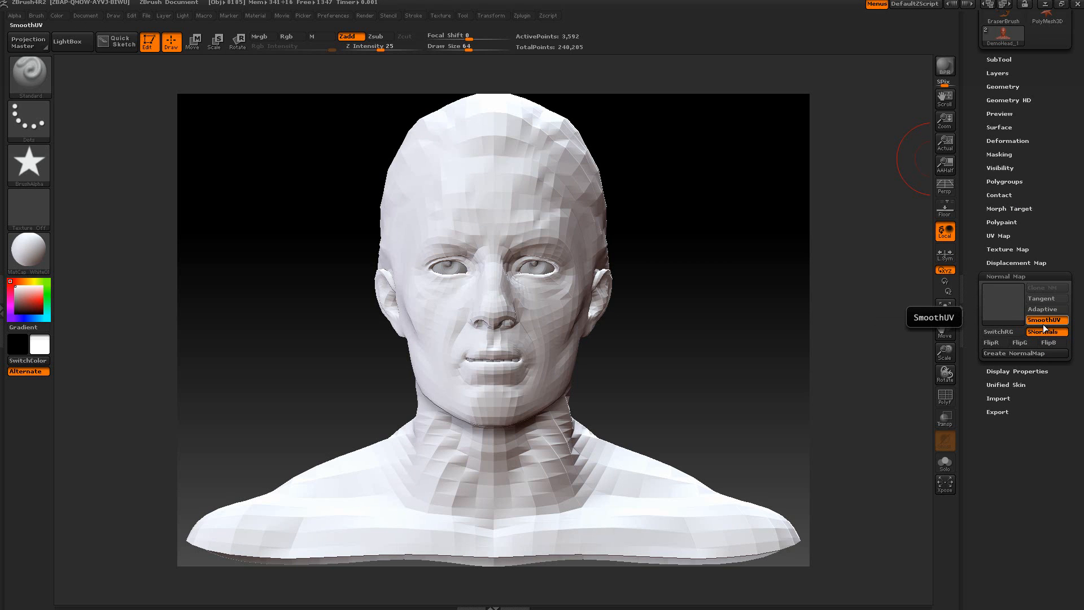
- Create a normal map for the head with Tangent off, and clone it to the texture palette
click(998, 354)
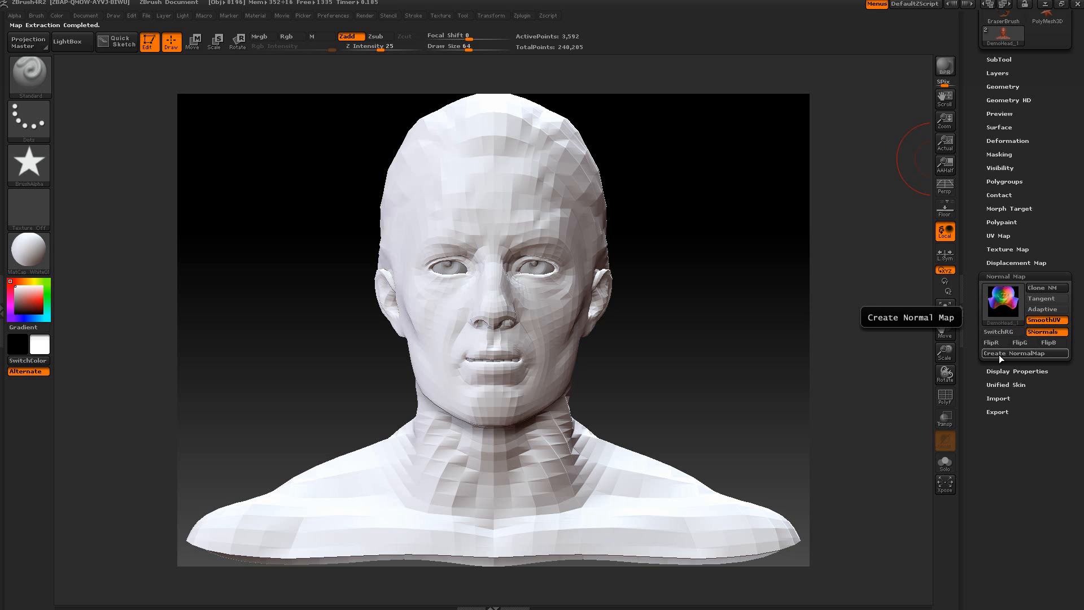
mouse_move(1012, 307)
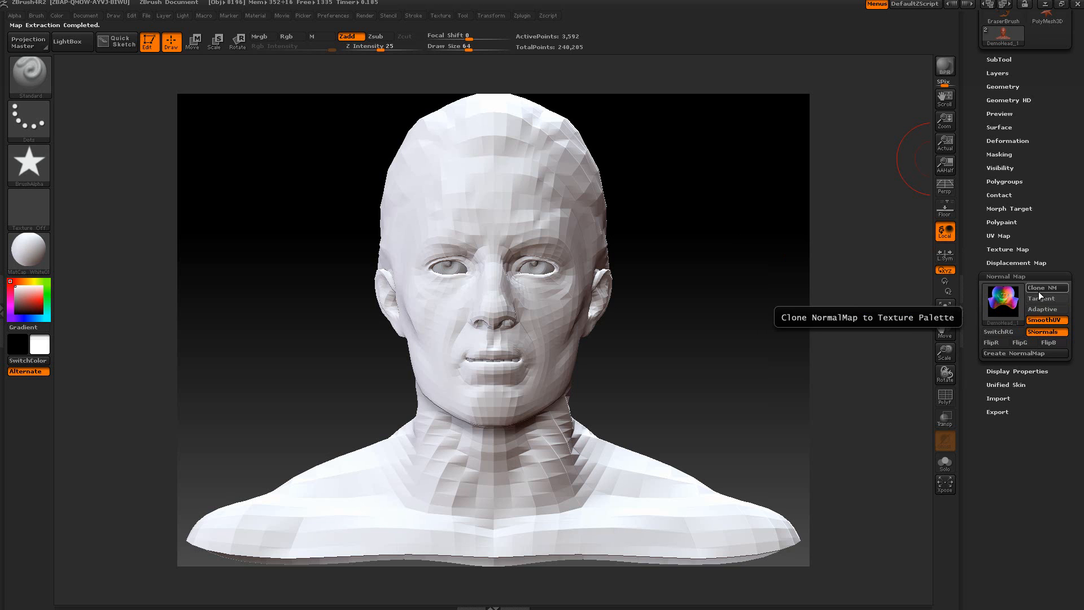
click(1004, 301)
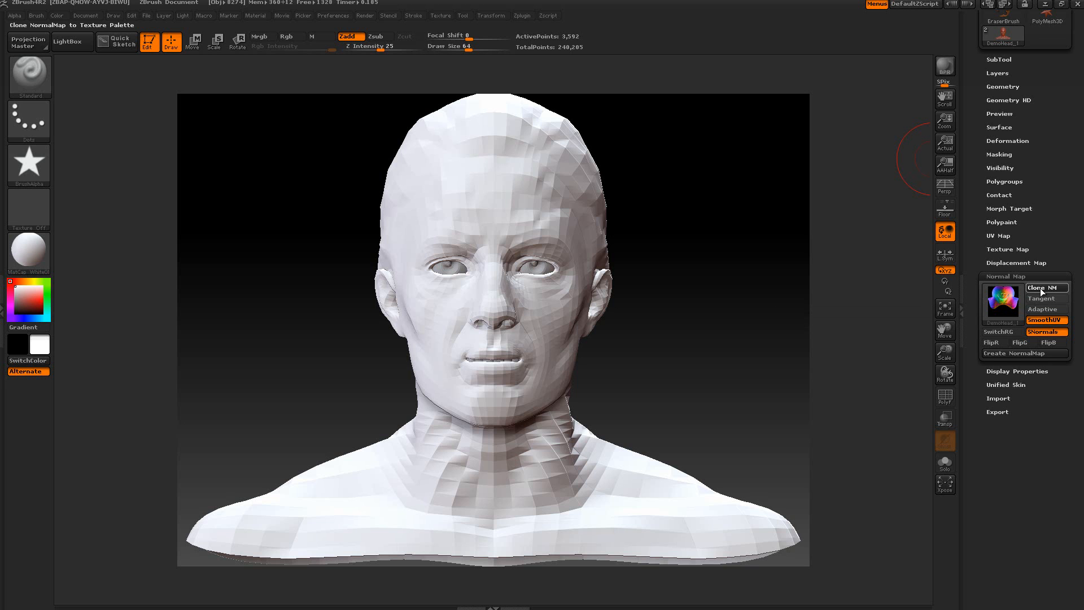
click(1040, 288)
click(1007, 301)
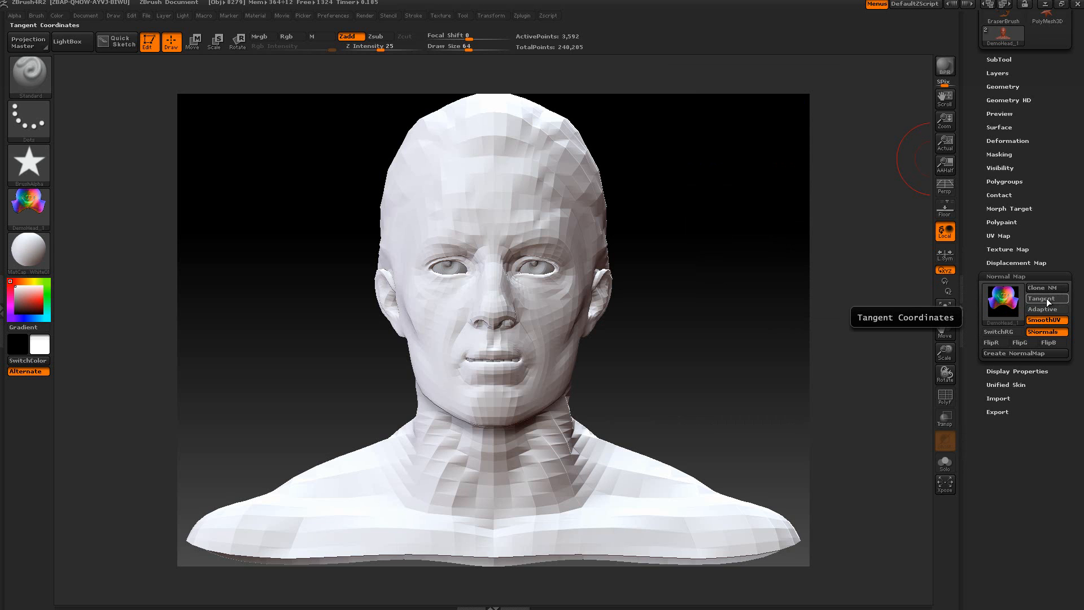
- Enable Tangent, create a tangent-space normal map of the head, and clone it to the texture palette
click(1045, 299)
click(1014, 354)
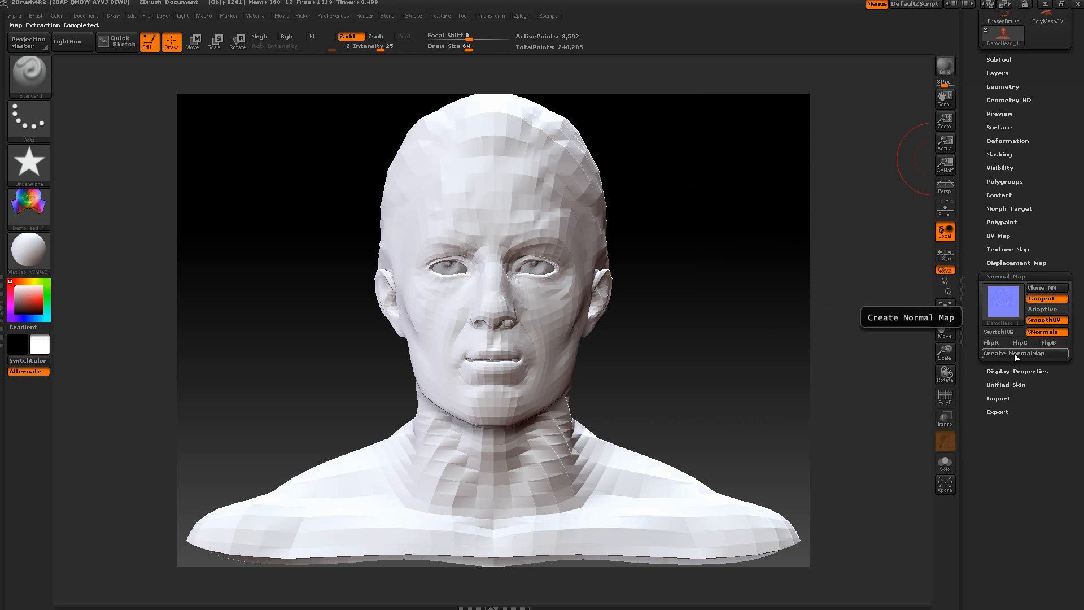
click(1004, 303)
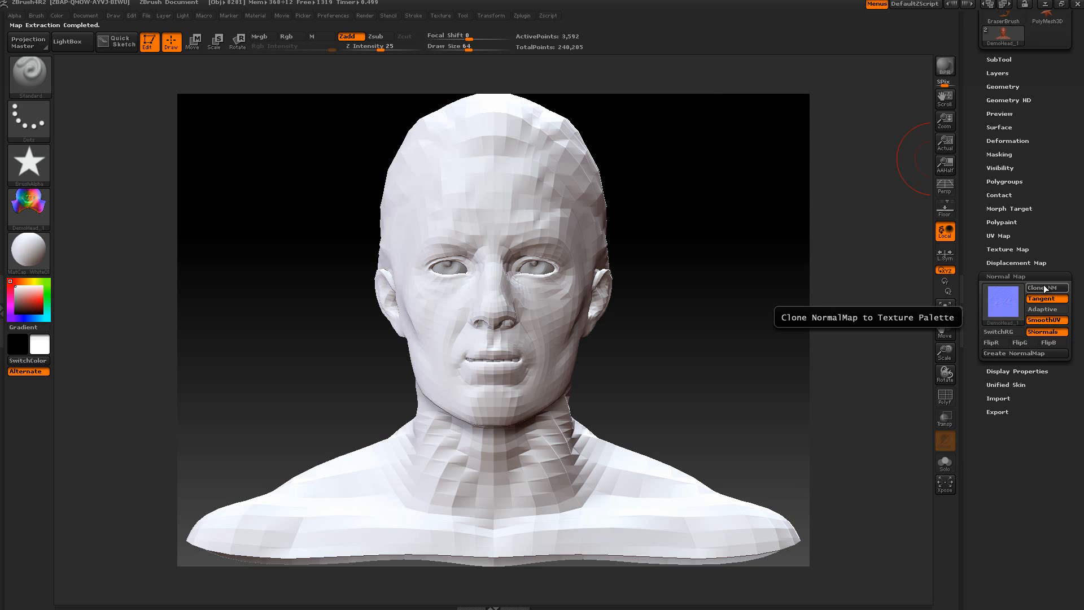
click(1043, 286)
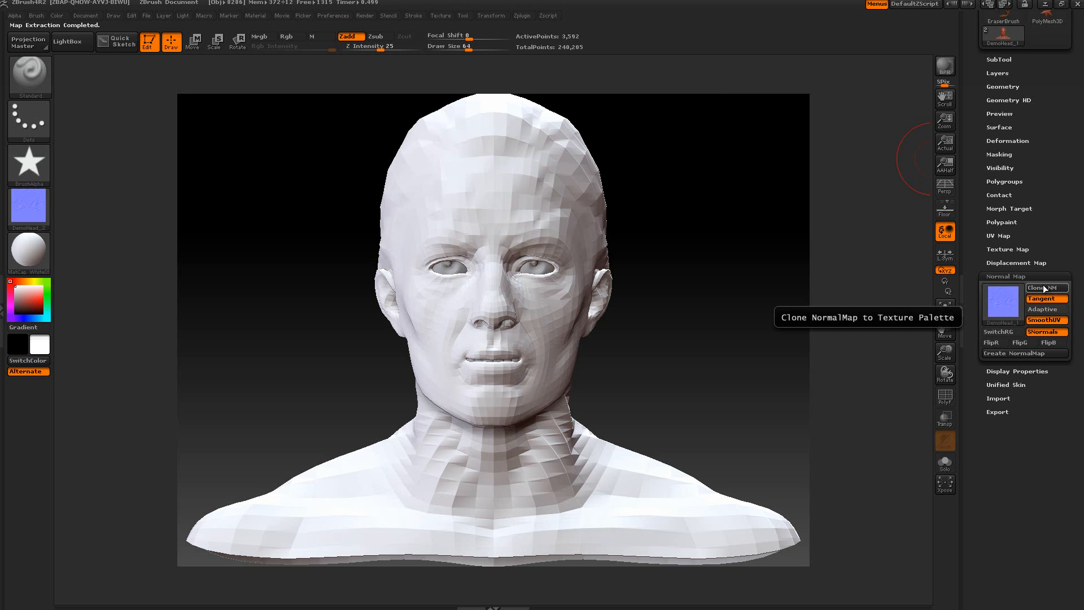
- Select the multicoloured DemoHead_1 normal map texture and crop and fill the canvas with it
click(35, 203)
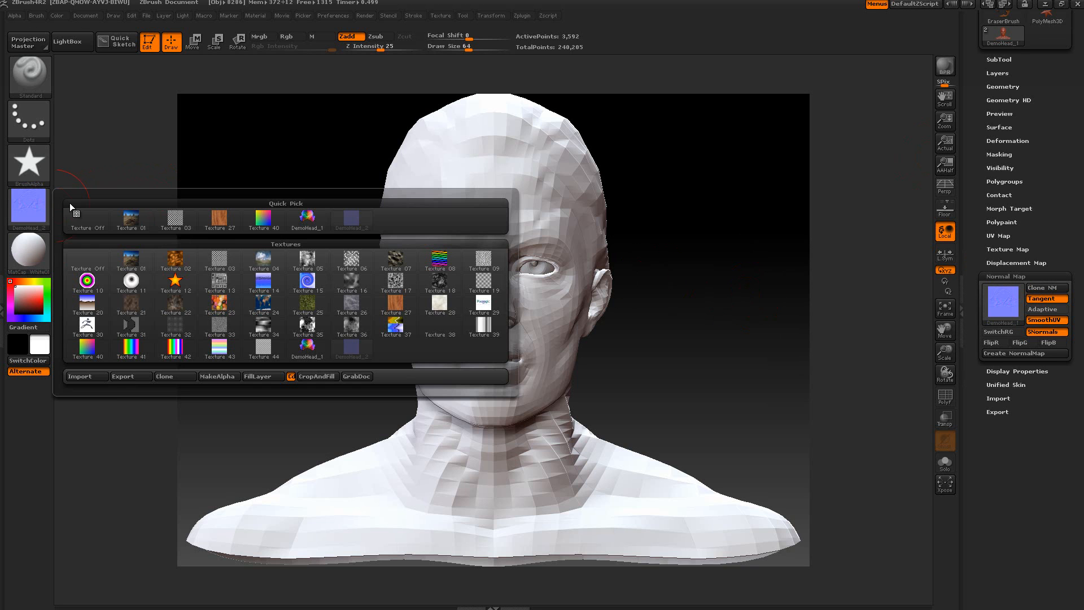
click(307, 219)
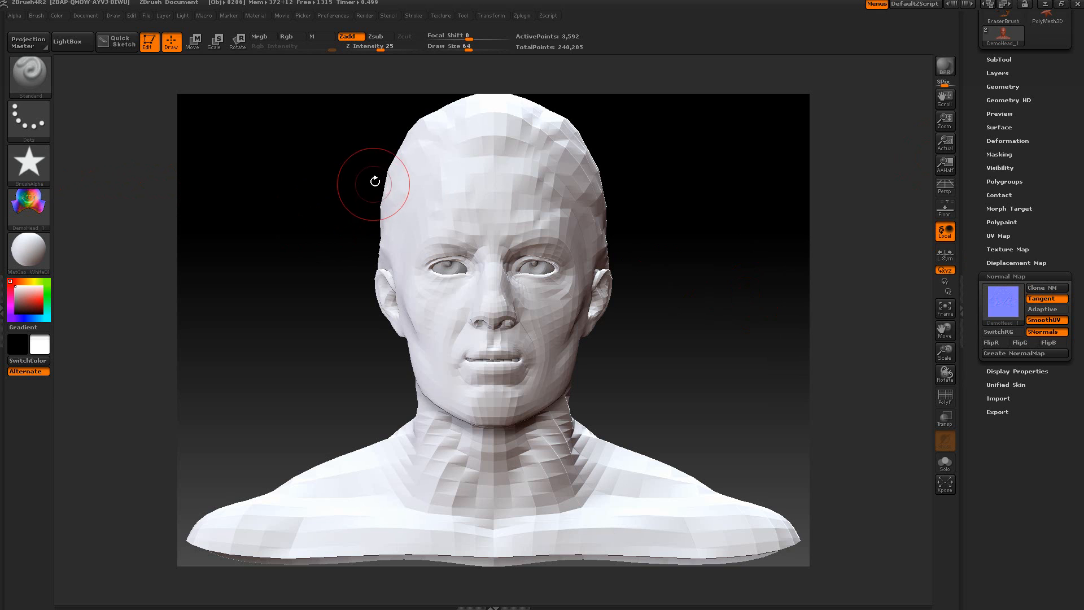
click(444, 17)
click(479, 317)
click(526, 334)
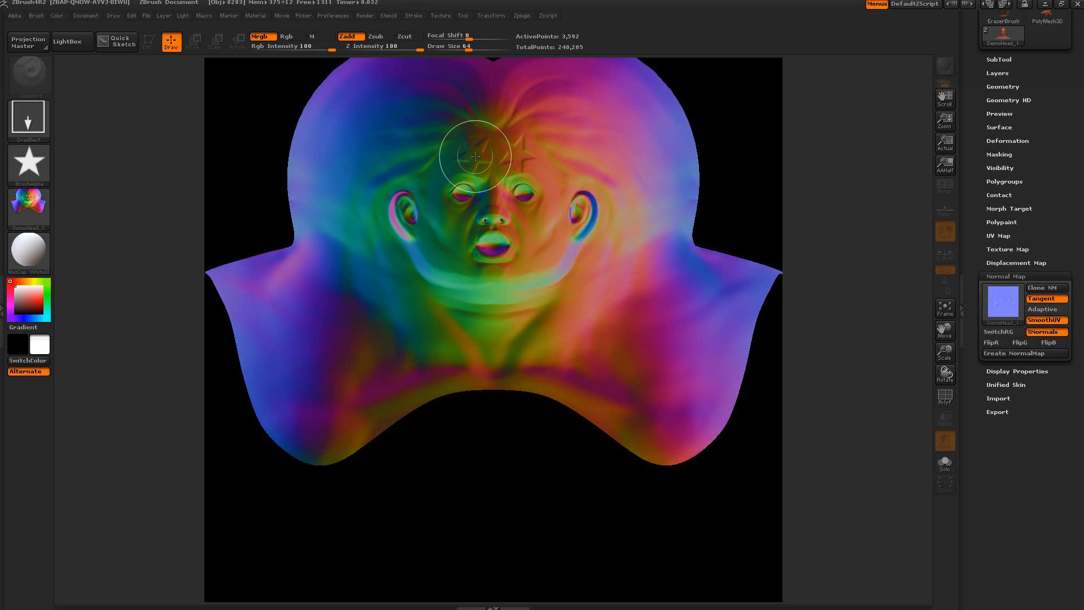
- Select the blue tangent normal map texture DemoHead_2 and crop and fill the canvas with it
click(37, 207)
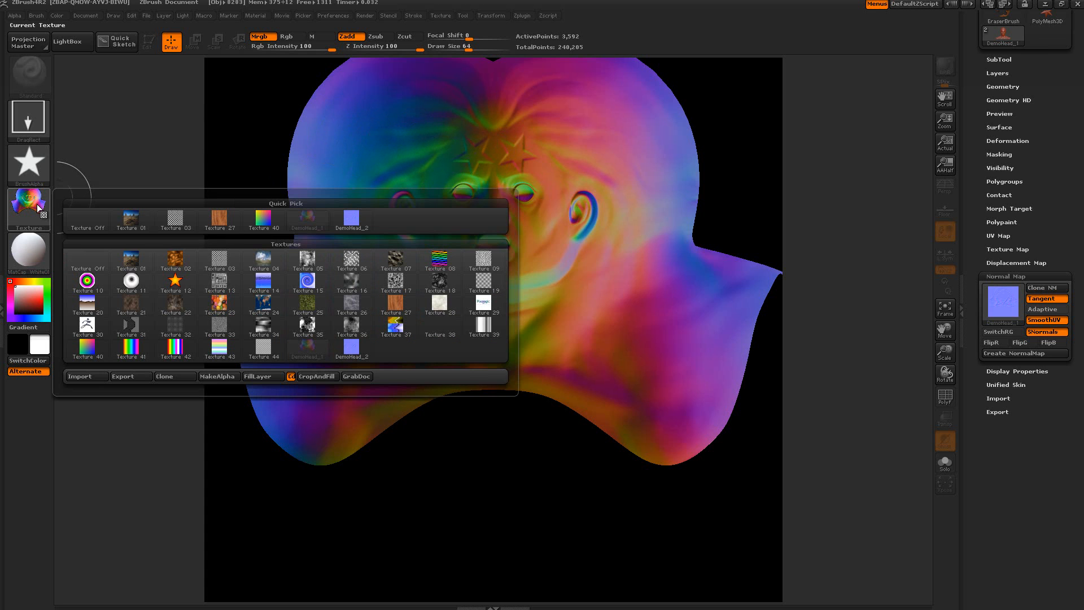
click(351, 225)
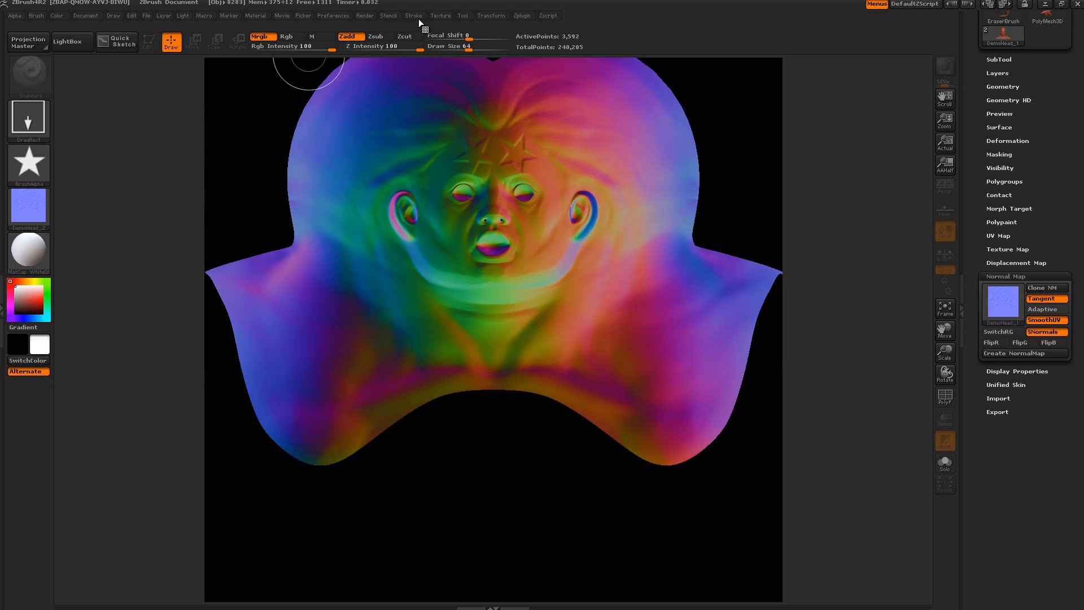
click(442, 16)
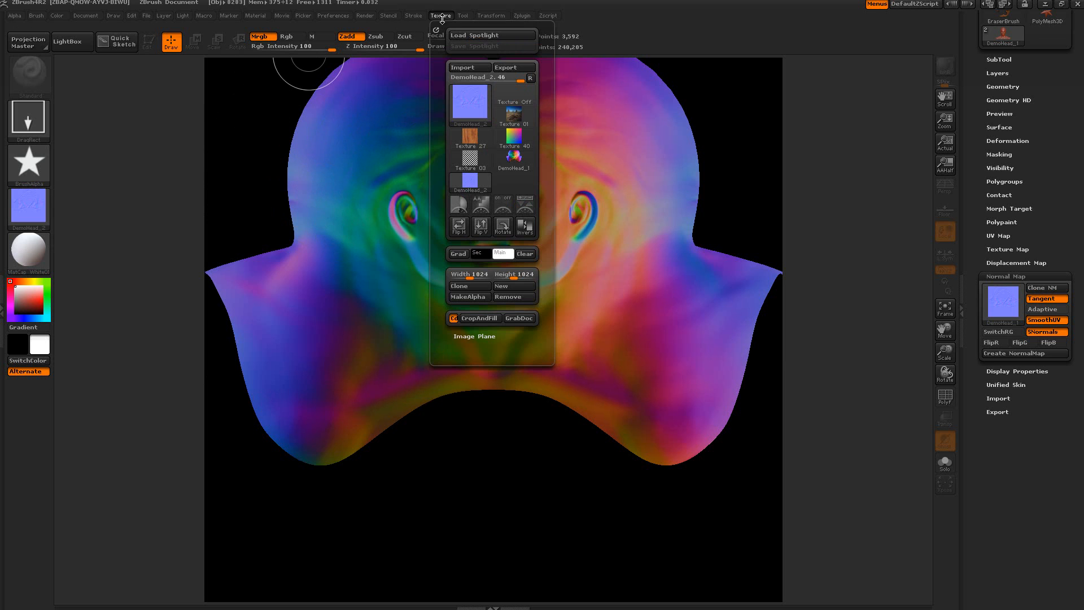
click(471, 318)
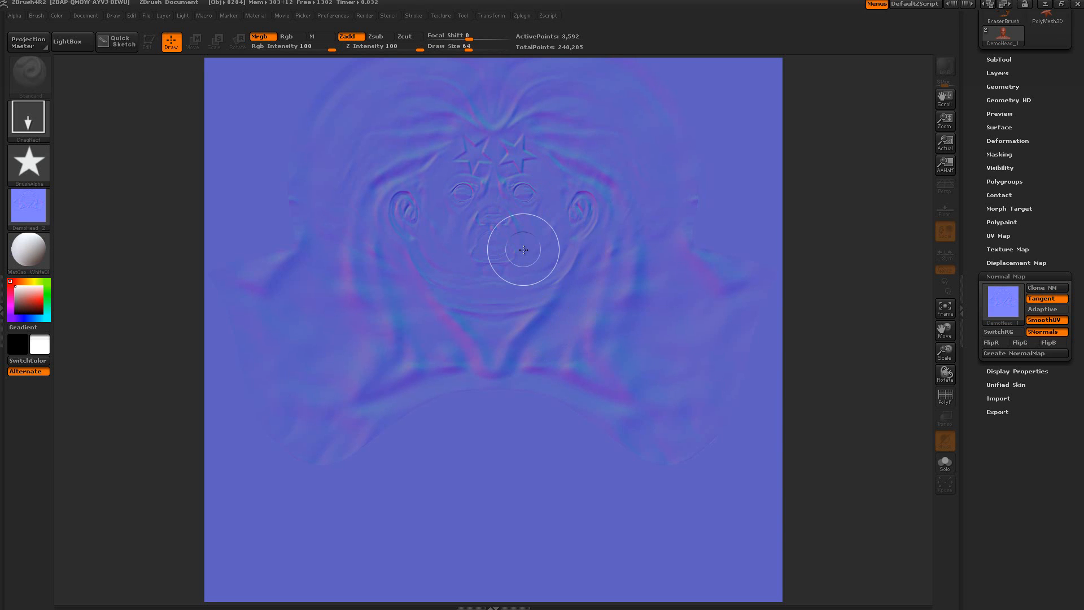
- Clear the canvas, draw the head on it again in Edit mode, and frame it
key(ctrl+n)
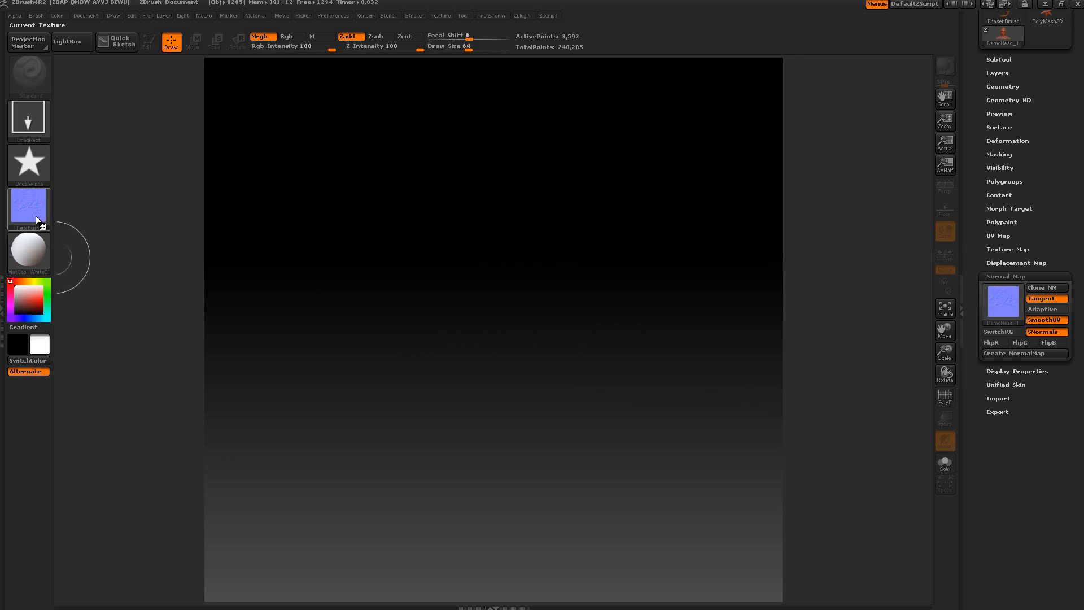
drag(508, 311, 418, 320)
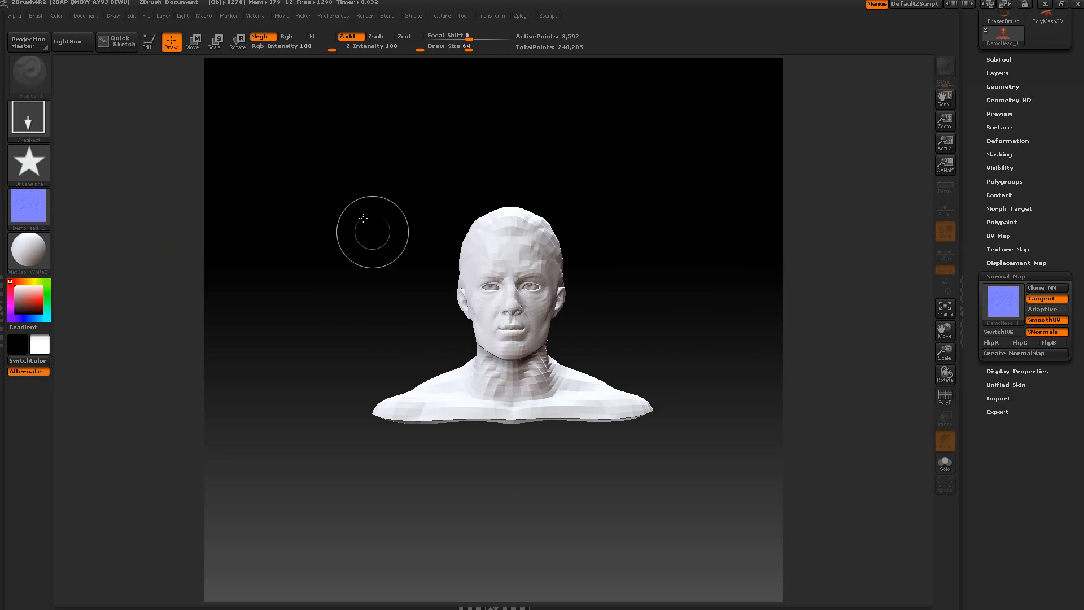
click(149, 42)
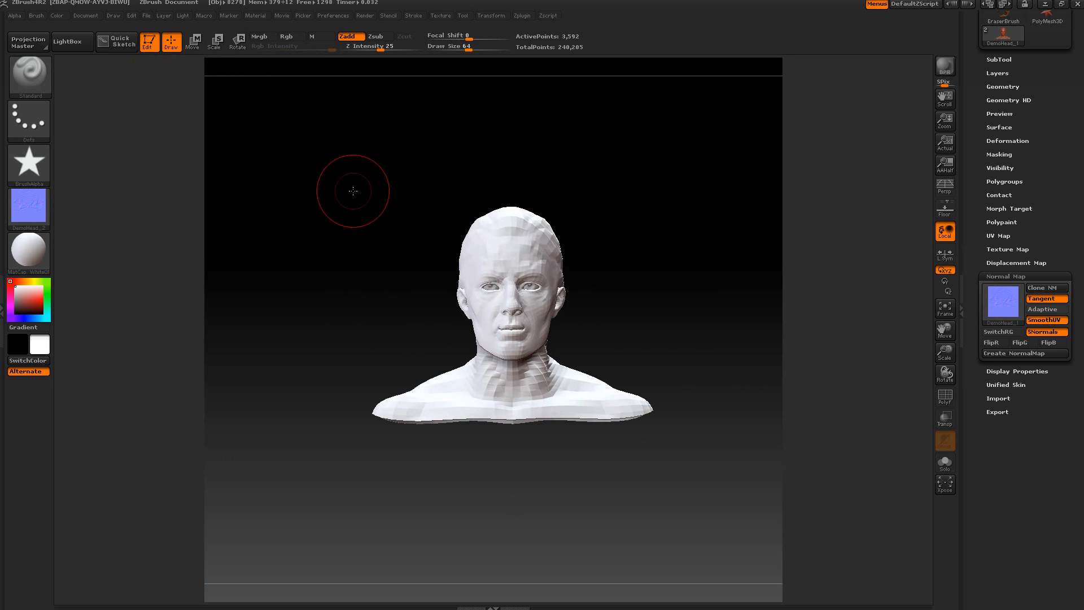
key(f)
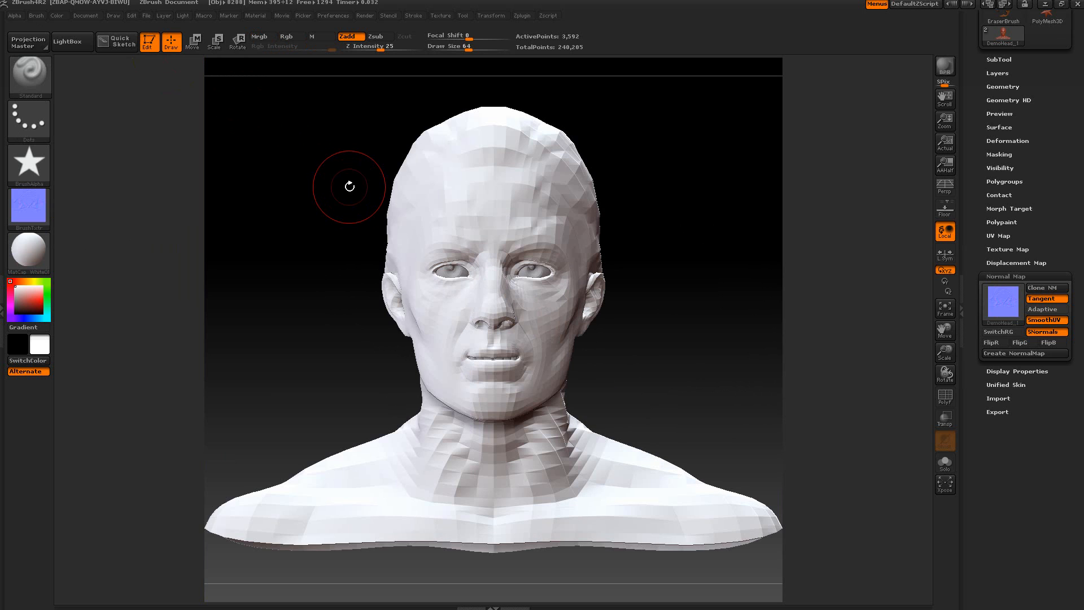
- Disable Tangent, recreate the head's normal map, and inspect its enlarged preview
click(1039, 299)
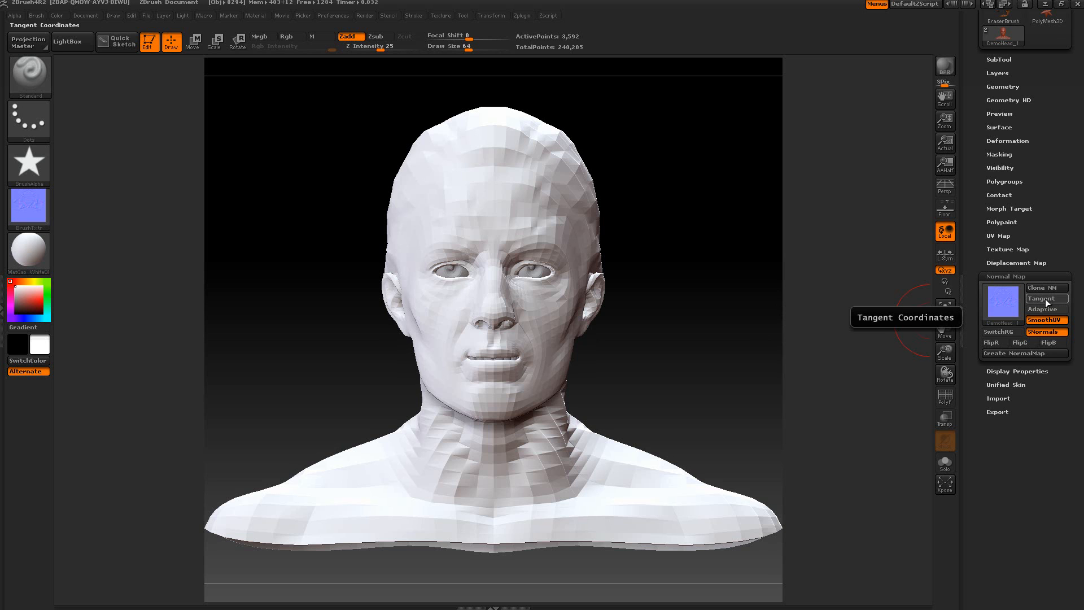
click(1005, 354)
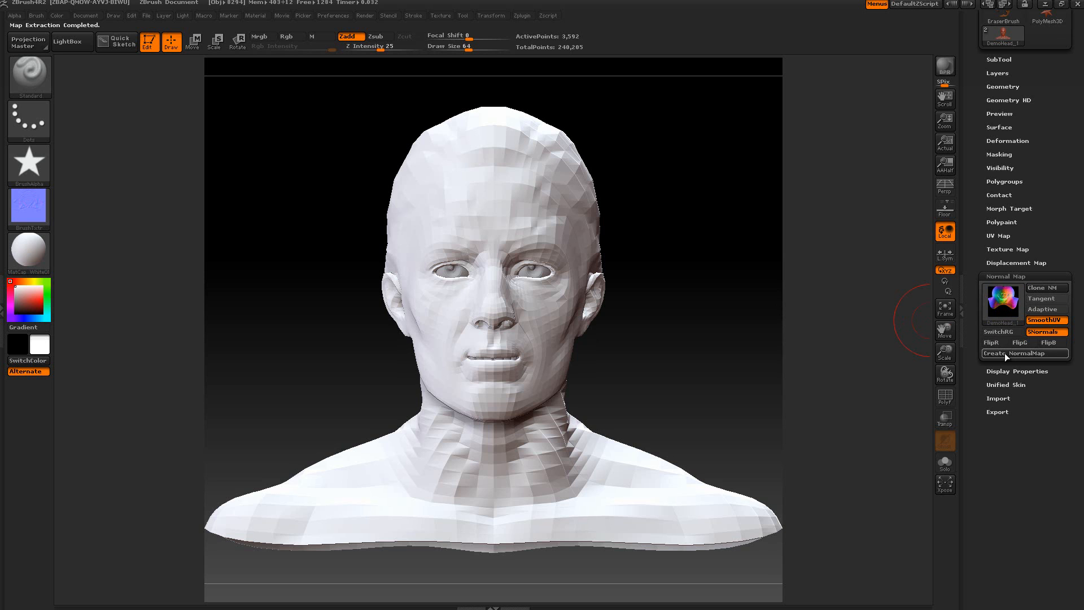
mouse_move(1004, 299)
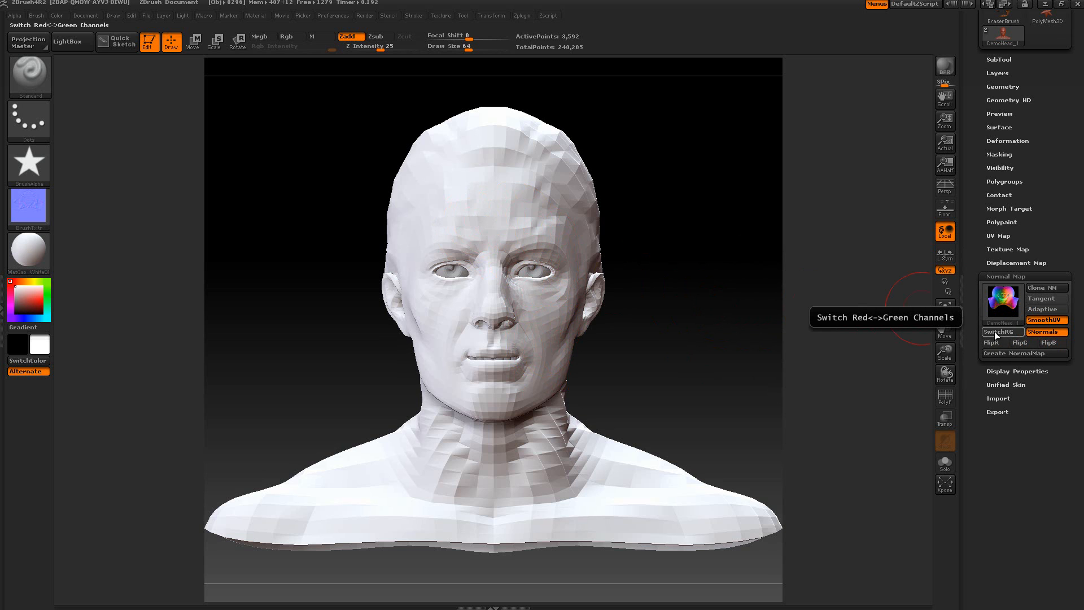
mouse_move(995, 306)
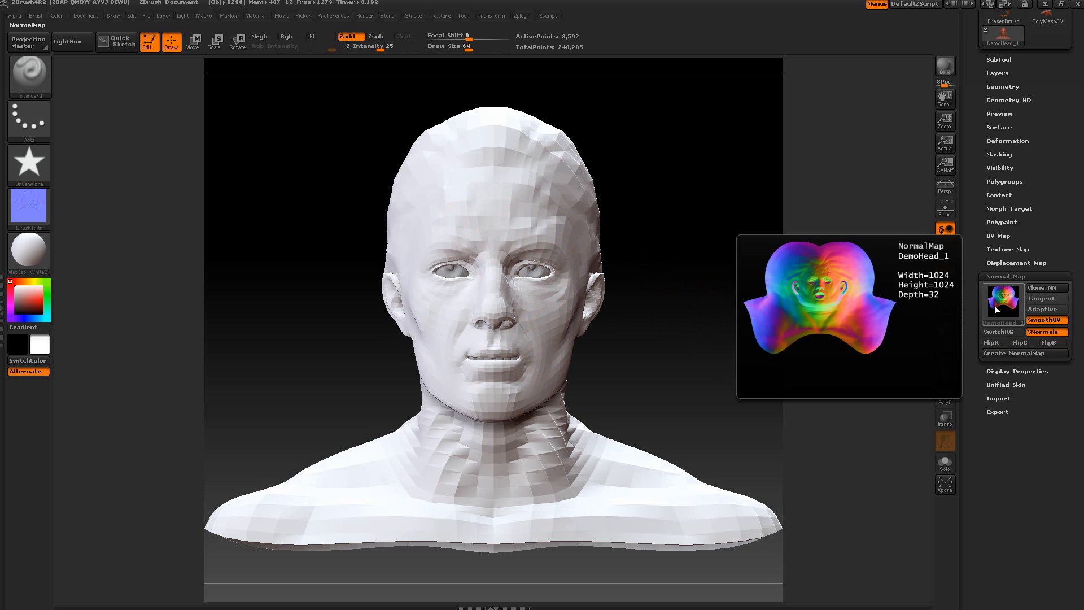
- Compare the normal map created with SwitchRG enabled against one created with SwitchRG disabled
click(998, 329)
click(1000, 354)
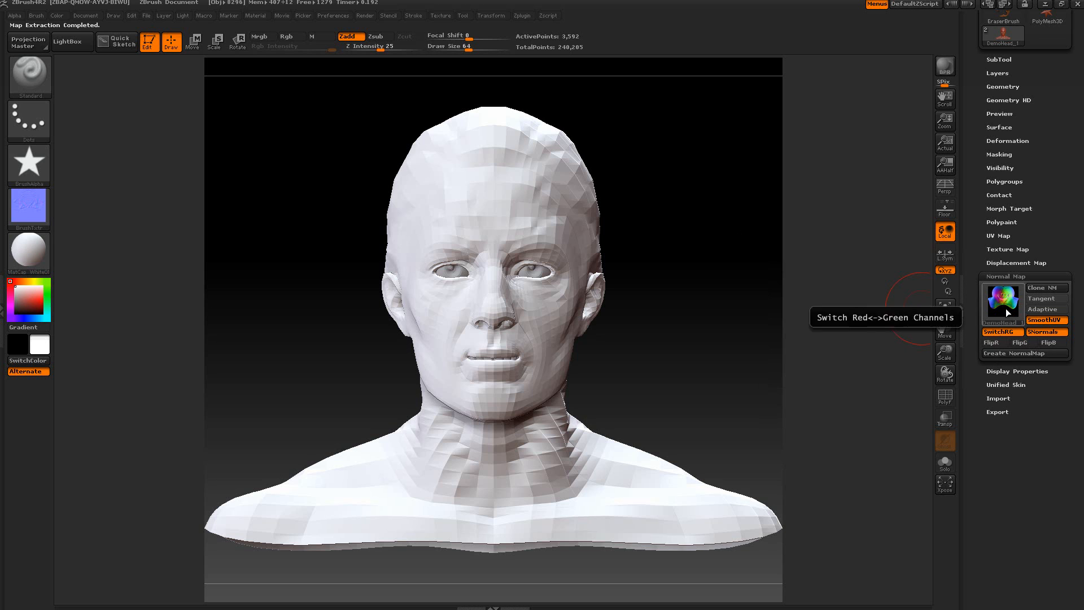
mouse_move(1005, 308)
click(998, 332)
click(1001, 354)
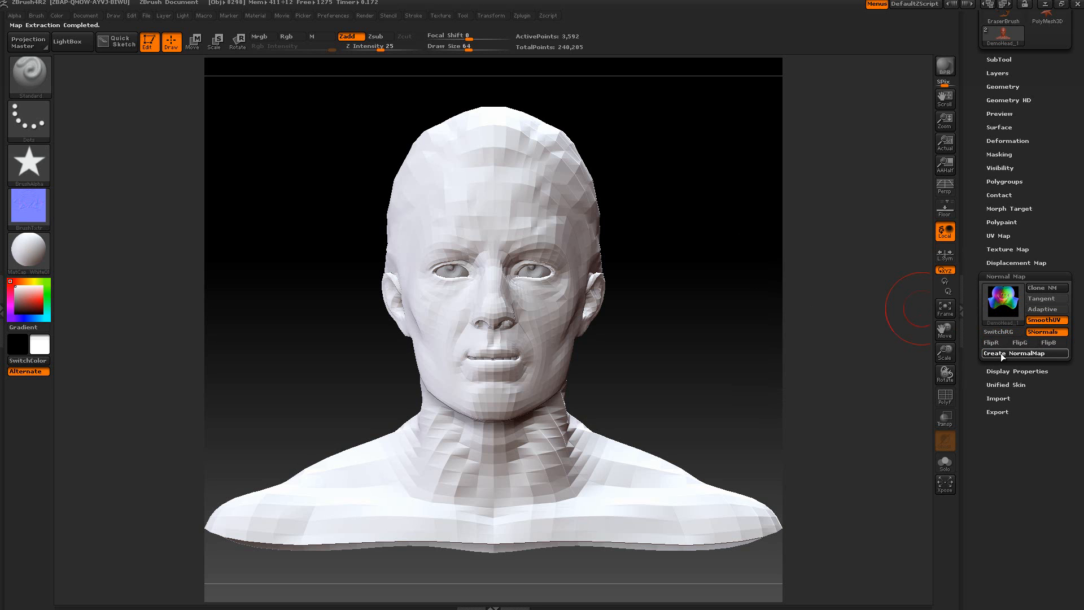
mouse_move(999, 303)
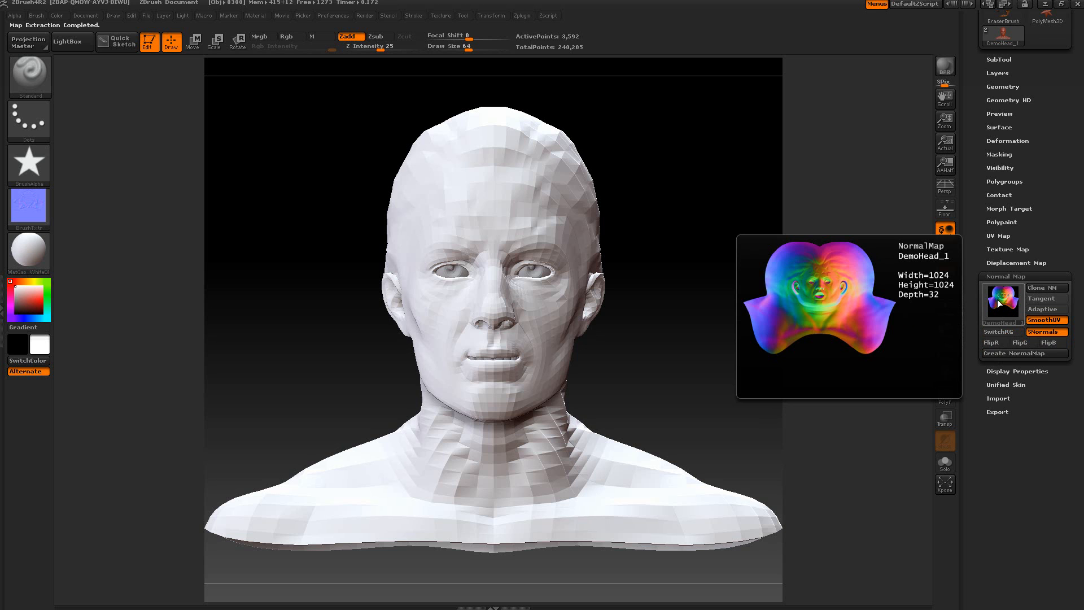
- Toggle SNormals off and back on, and create the normal map with its red channel flipped (FlipR)
click(1039, 333)
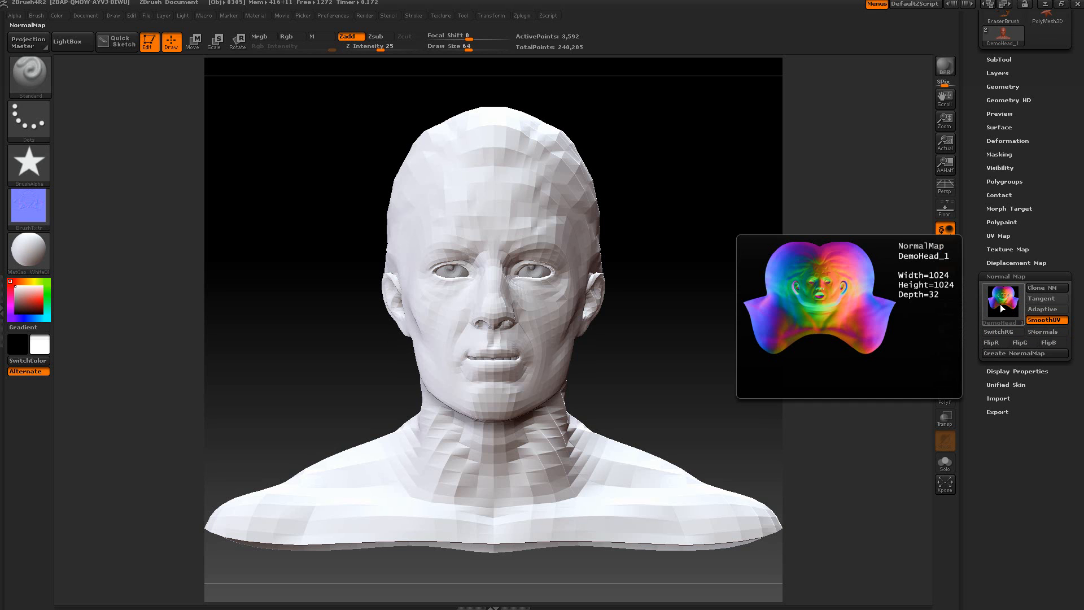
click(1037, 330)
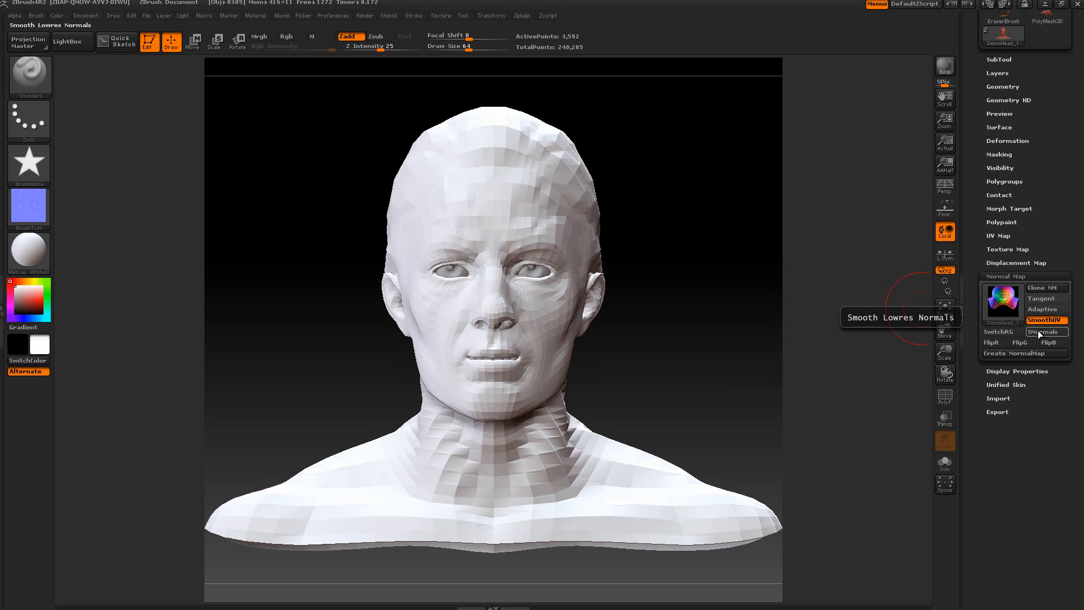
click(991, 343)
click(997, 355)
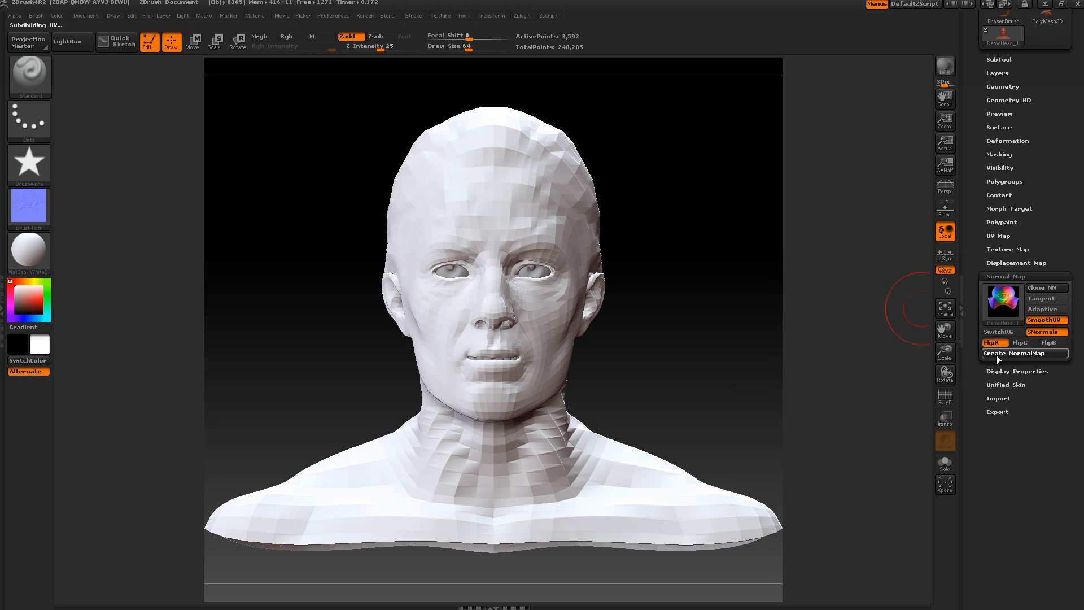
mouse_move(1010, 310)
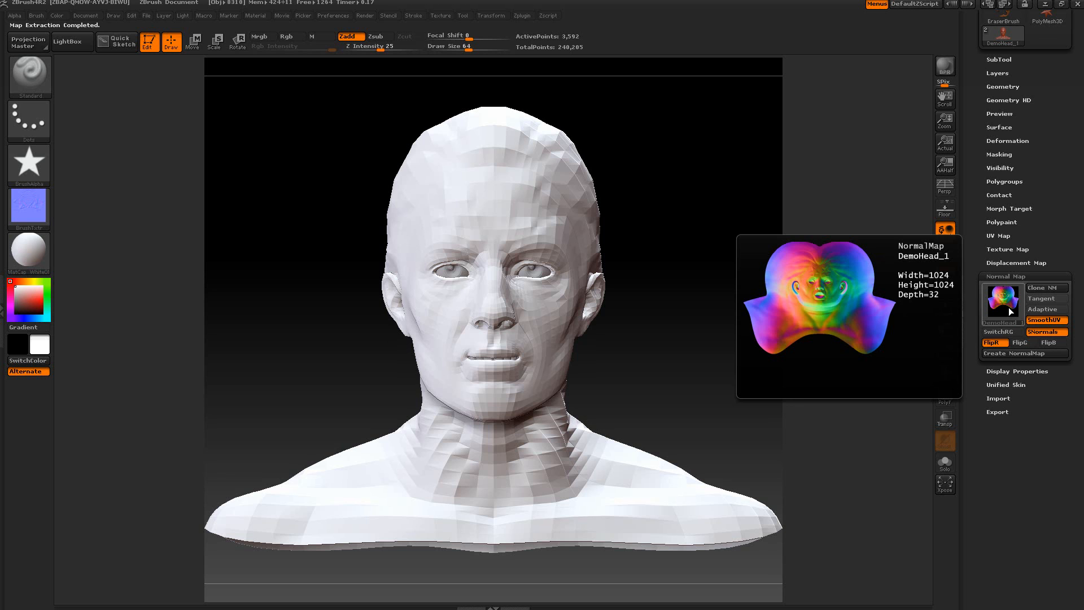
- Disable FlipR, enable FlipG, and recreate the normal map to inspect the flipped green channel
click(1003, 342)
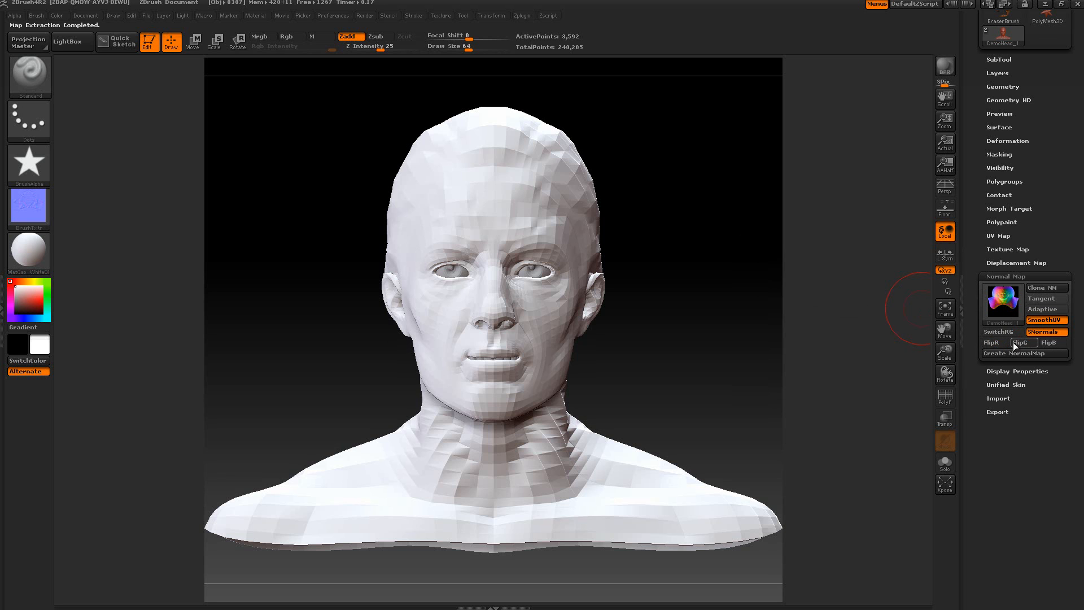
click(1022, 341)
click(1024, 353)
mouse_move(995, 299)
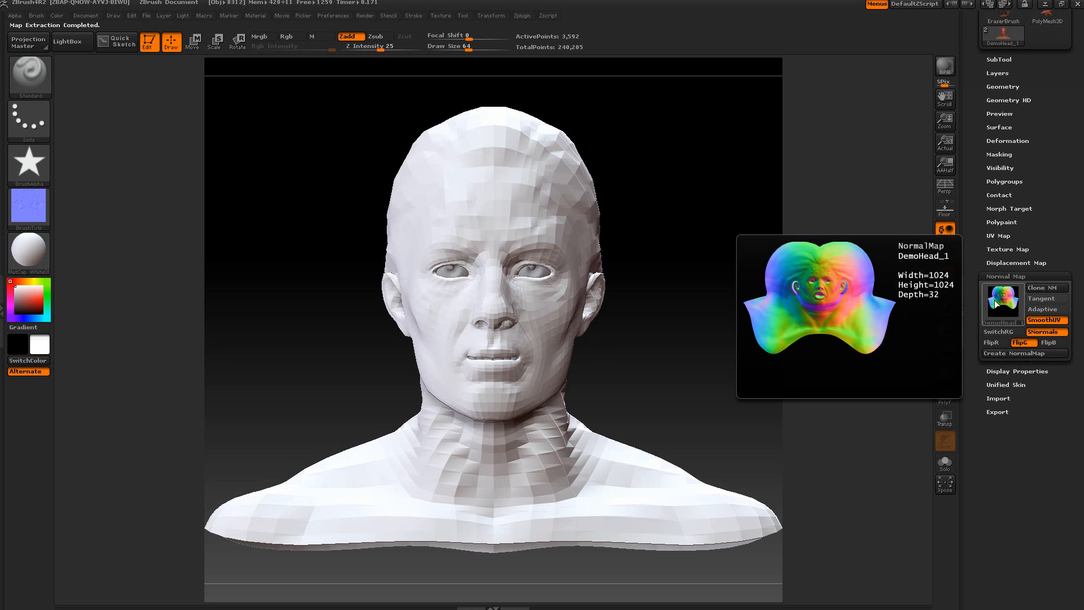
- Enable FlipB, disable FlipG, and recreate the normal map to inspect the flipped blue channel
click(1048, 342)
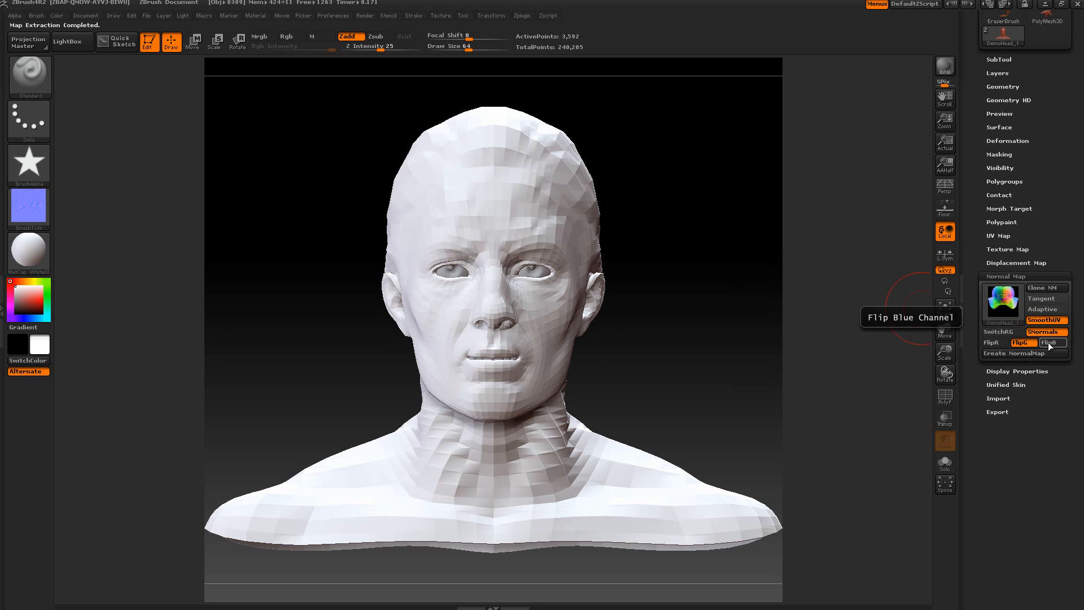
click(1019, 343)
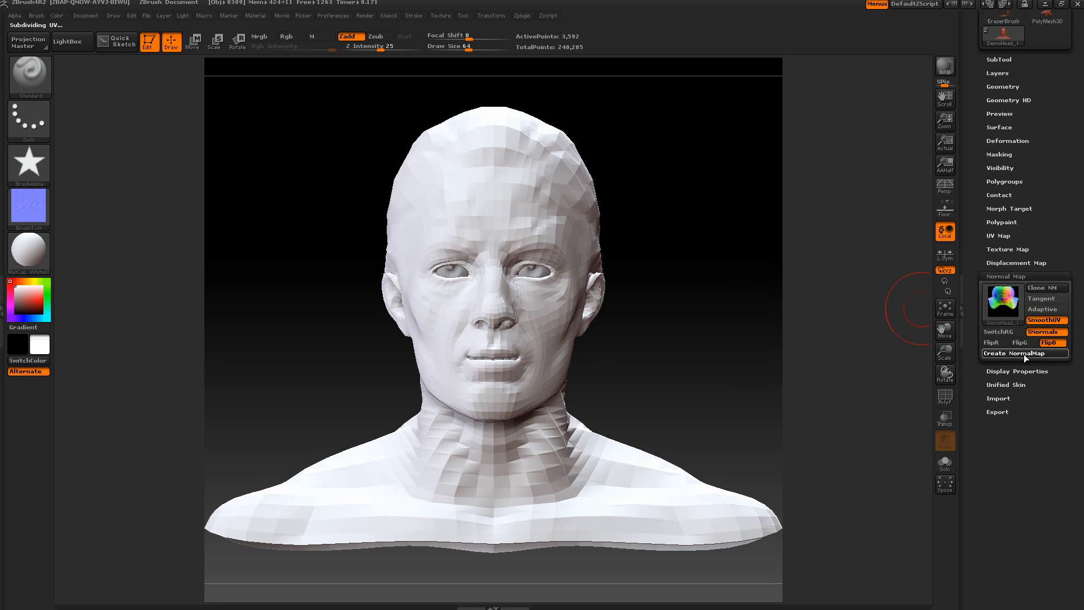
click(1024, 354)
mouse_move(1004, 306)
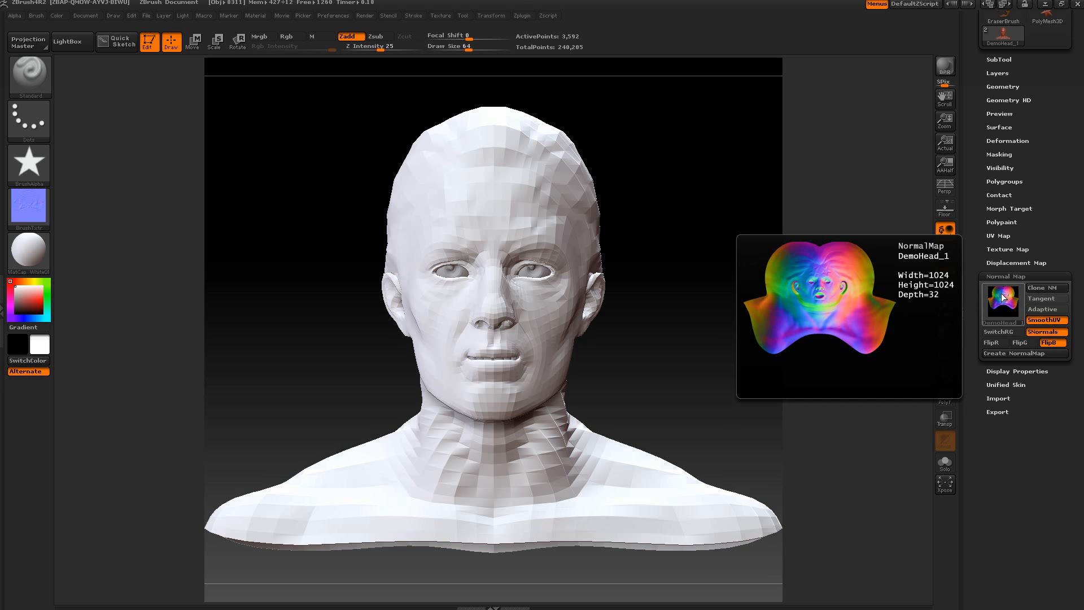
- Apply the DemoHead_1 normal map as the head's texture and check it on the model
click(1010, 249)
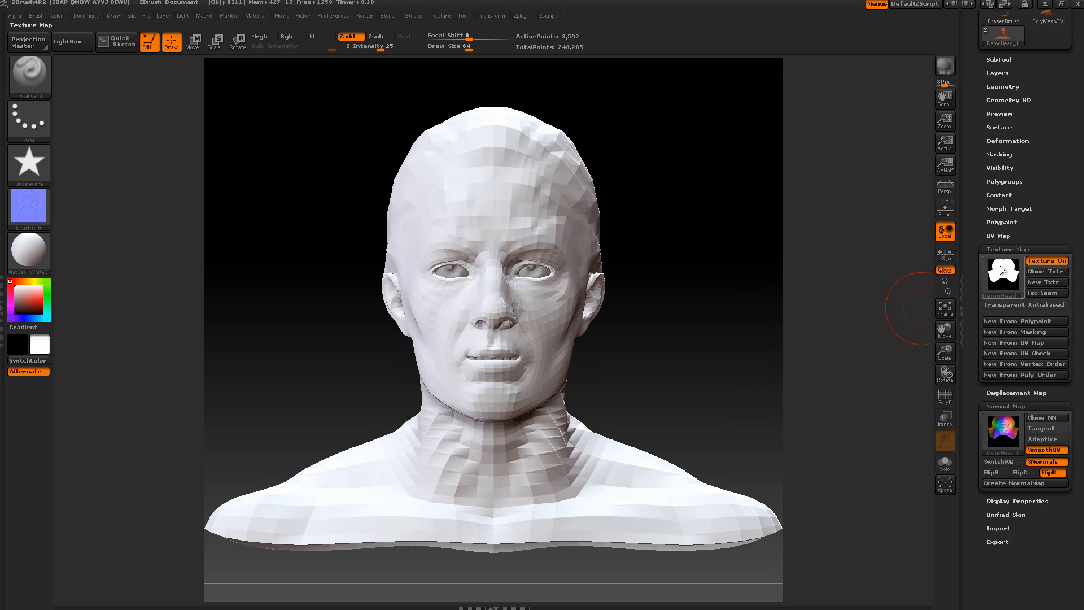
click(1001, 266)
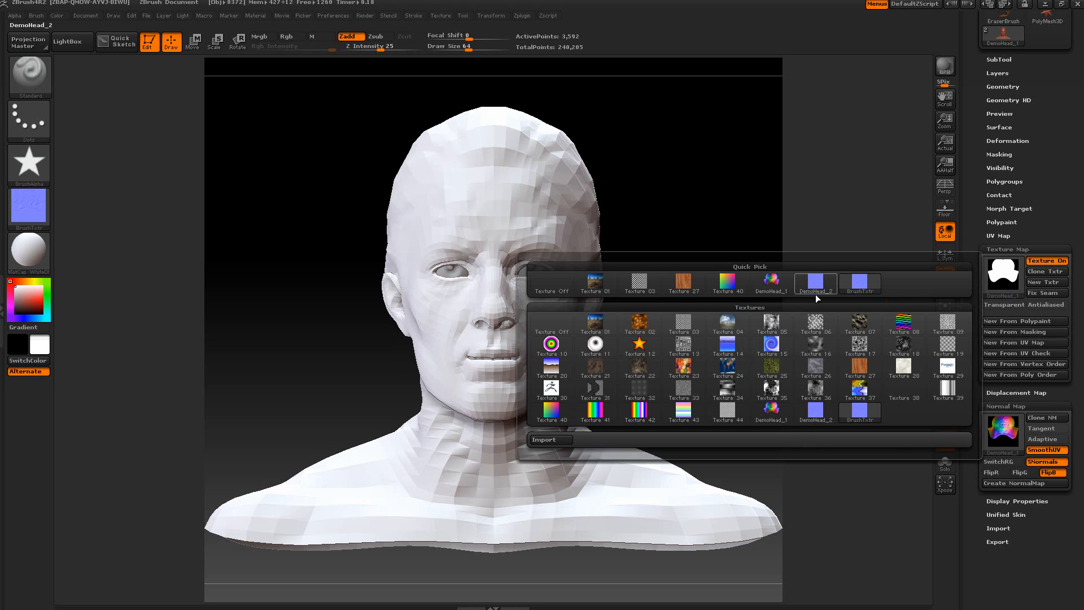
click(771, 281)
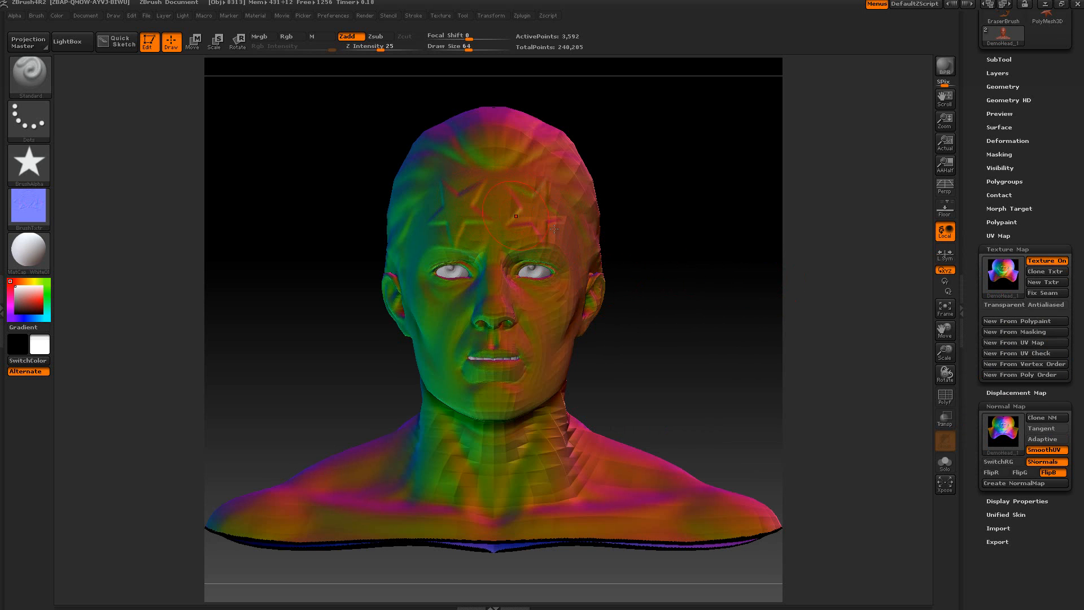
mouse_move(695, 285)
mouse_down()
mouse_move(738, 286)
mouse_move(689, 285)
mouse_move(700, 287)
mouse_up()
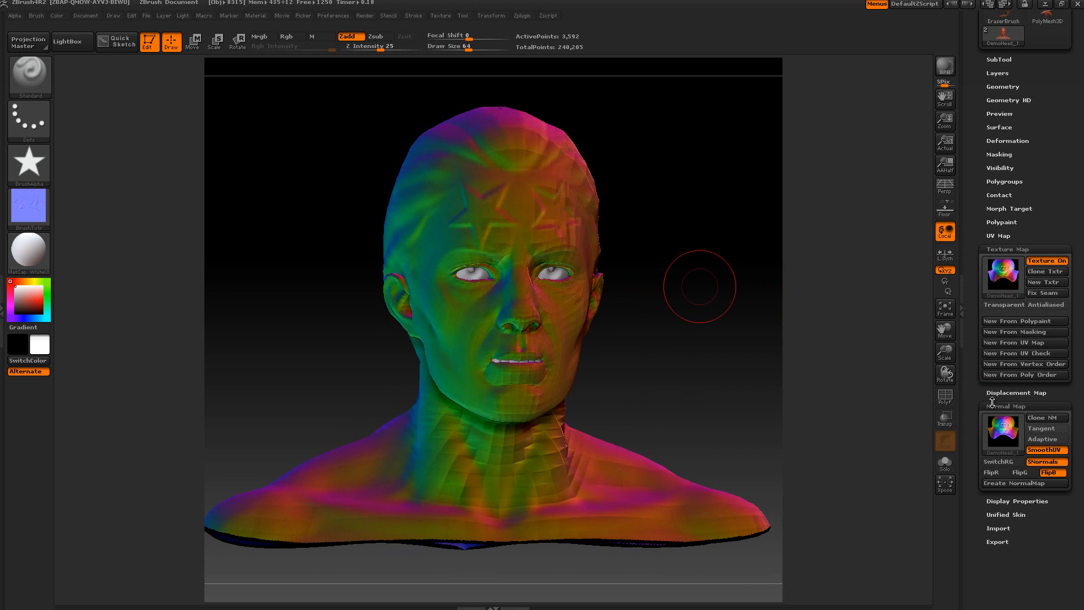
- Turn on the head's displacement map display (Disp On) and compare it with the applied texture
click(998, 405)
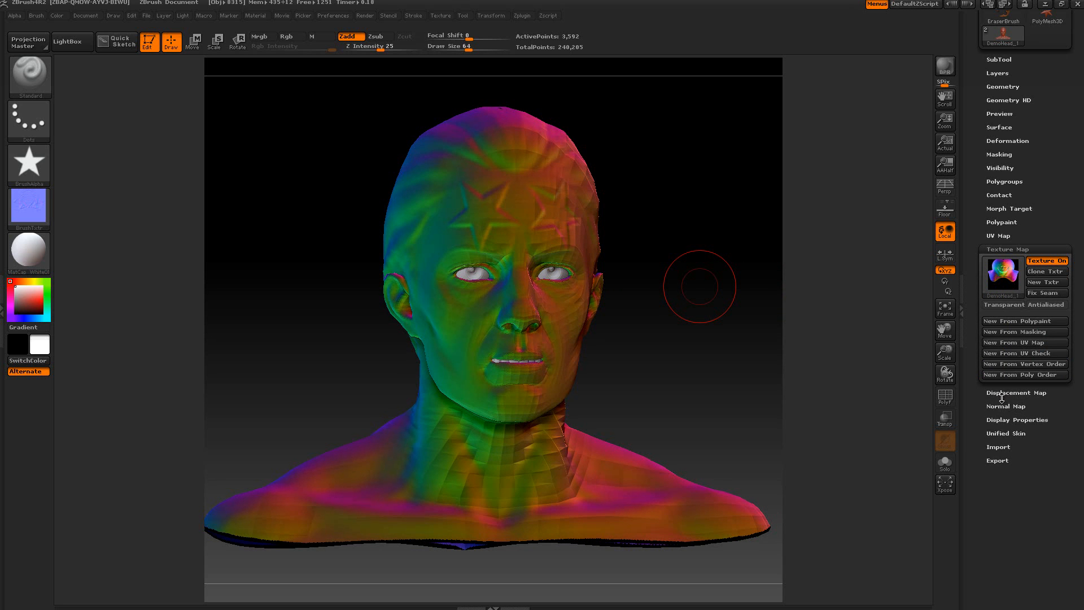
click(1004, 394)
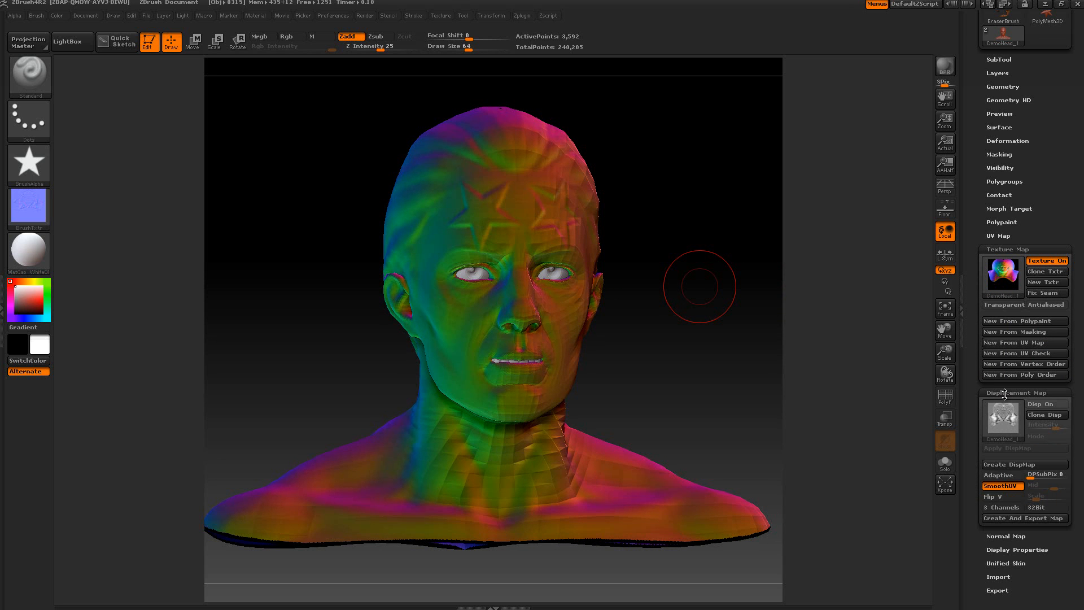
click(1036, 405)
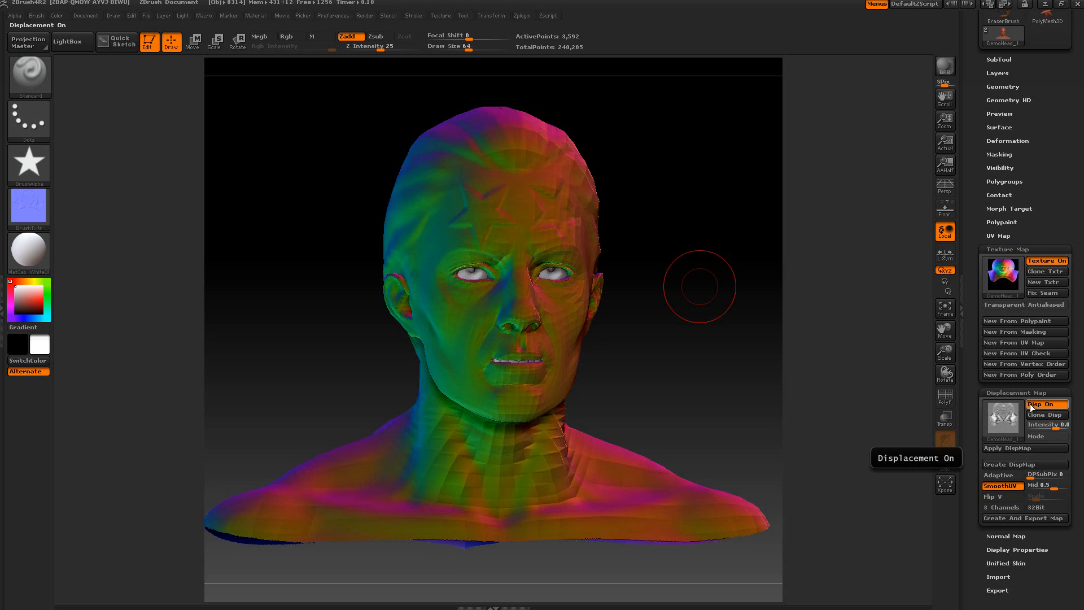
mouse_move(993, 287)
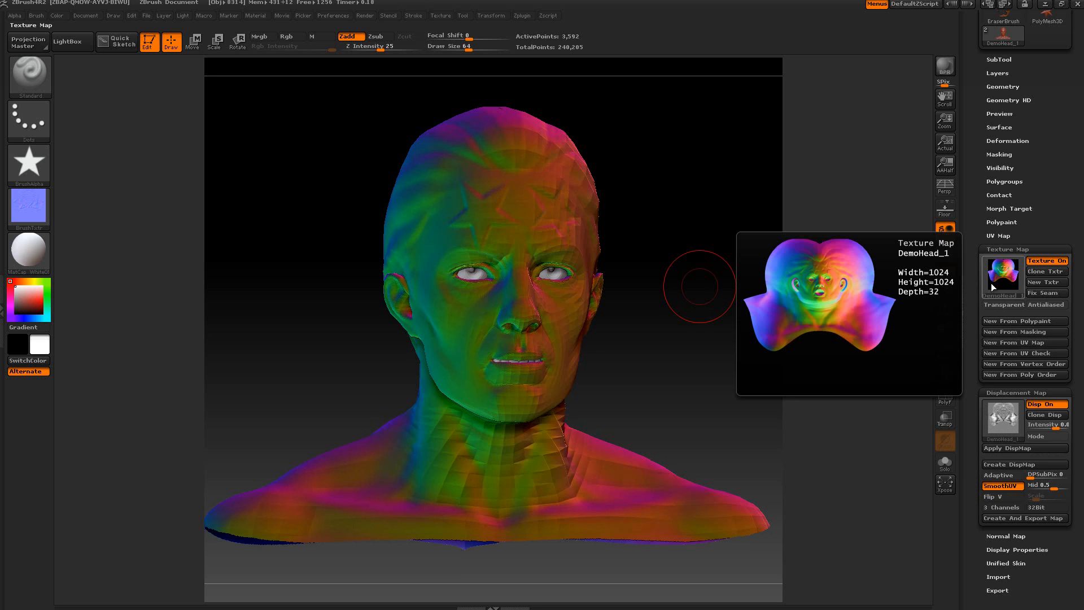
drag(695, 302, 722, 302)
- Enable displacement Mode and examine the displaced, textured head up close in profile
click(1038, 436)
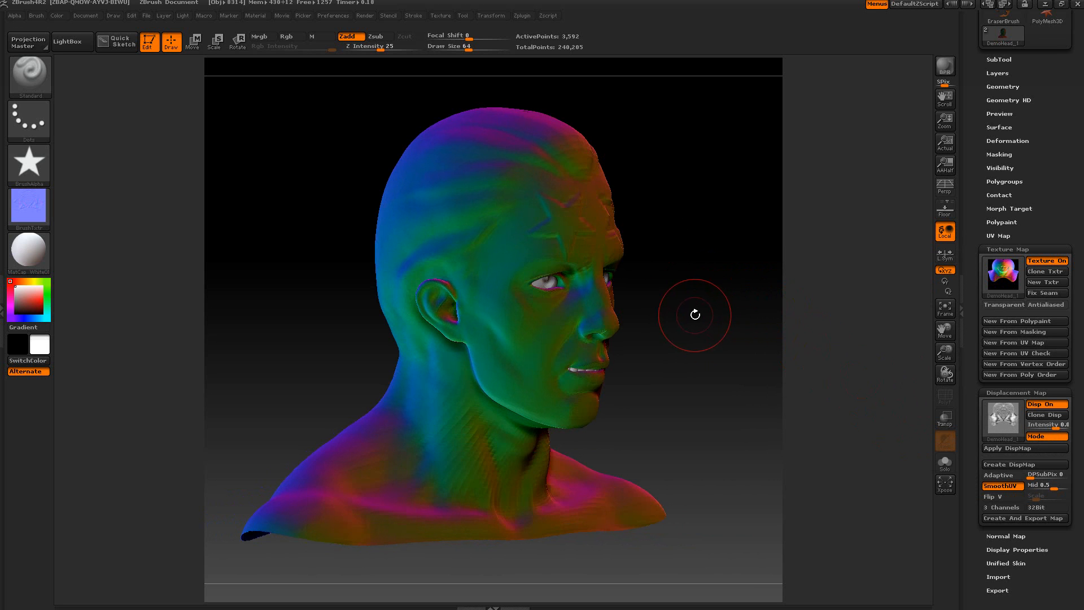
alt+drag(699, 316, 729, 324)
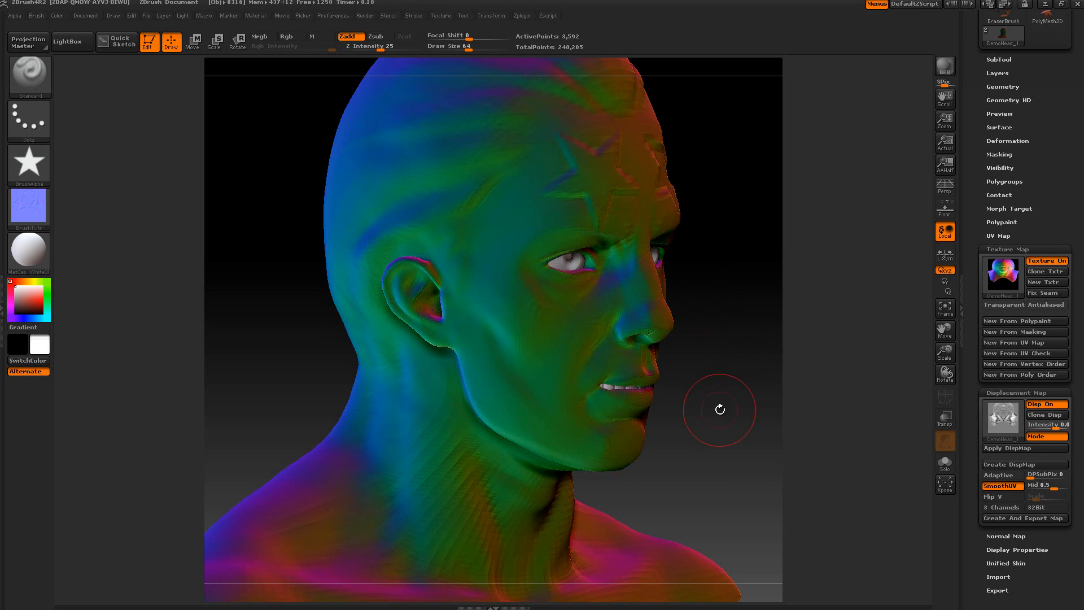
drag(720, 411, 734, 409)
drag(713, 303, 713, 302)
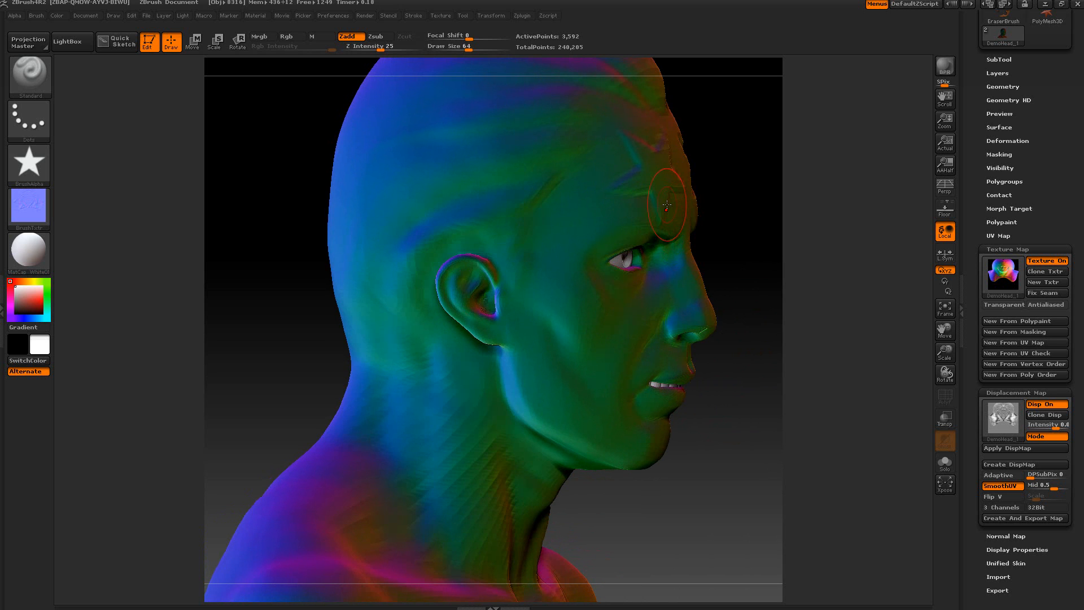
mouse_move(1002, 277)
click(1001, 249)
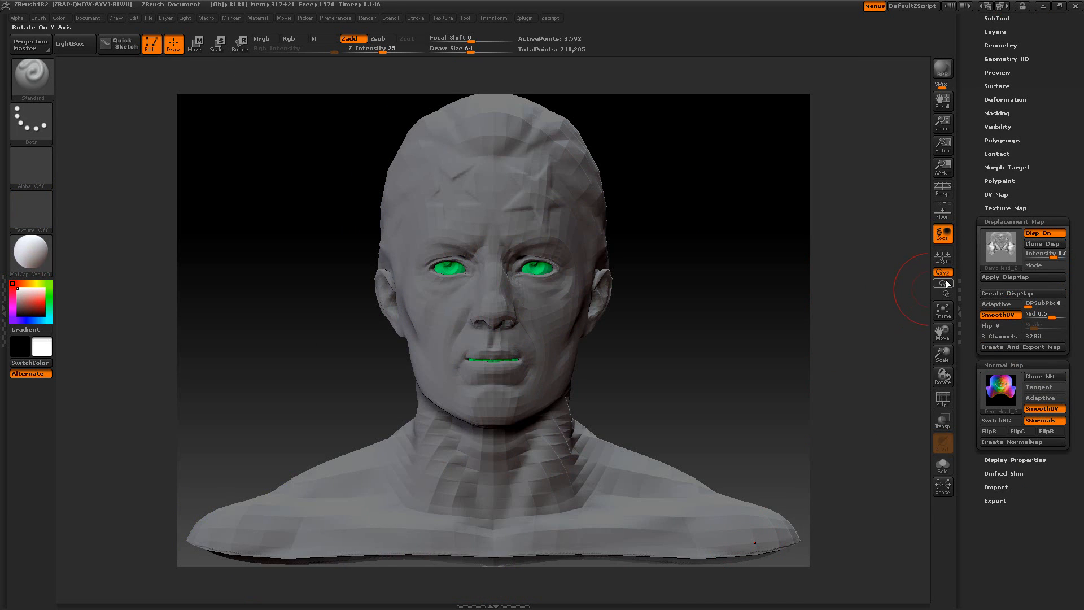
- Clone the displacement map into the current alpha, preview it, and open the alpha export options
click(1042, 243)
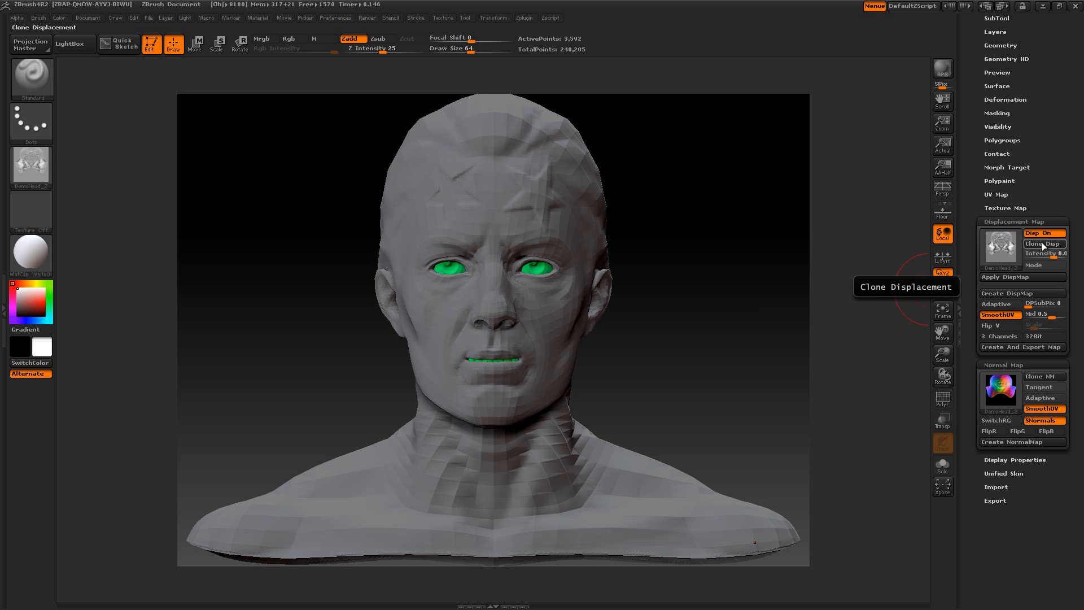
mouse_move(42, 164)
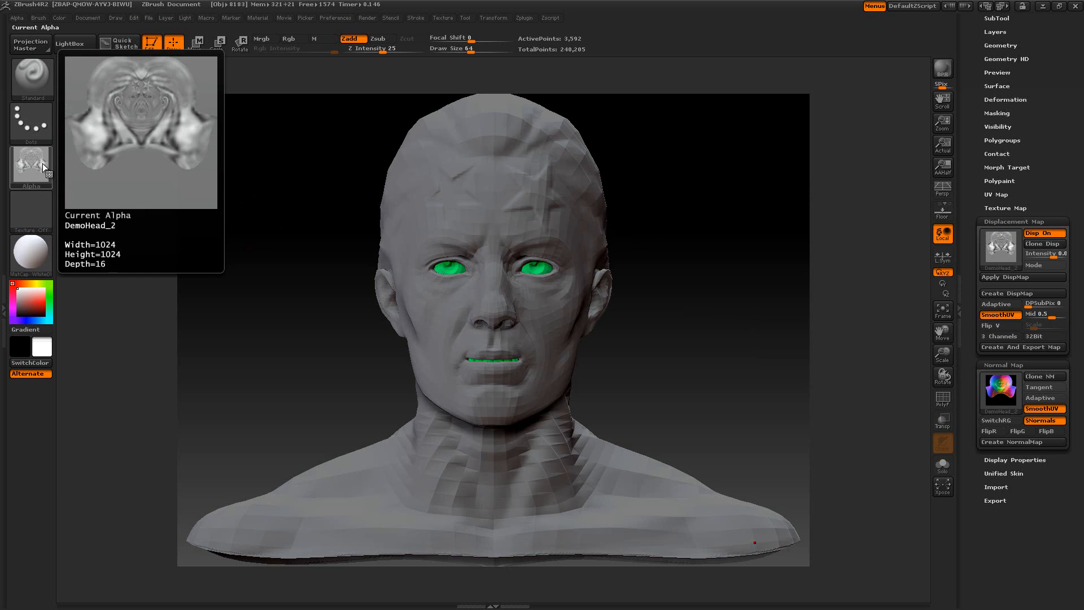
click(16, 18)
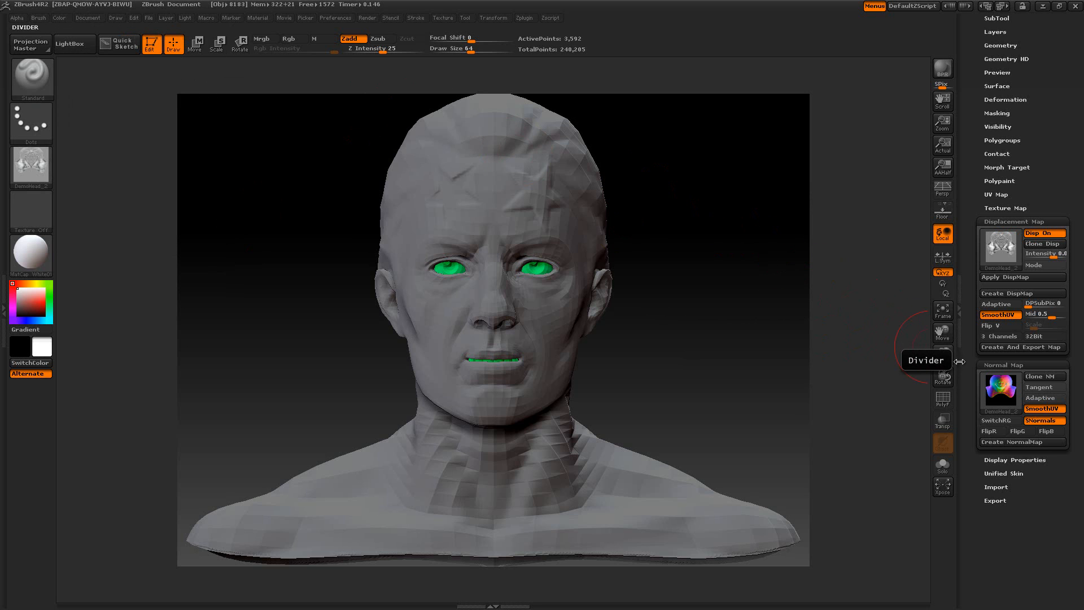
- Clone the normal map into the current texture and open the texture export options
click(1036, 378)
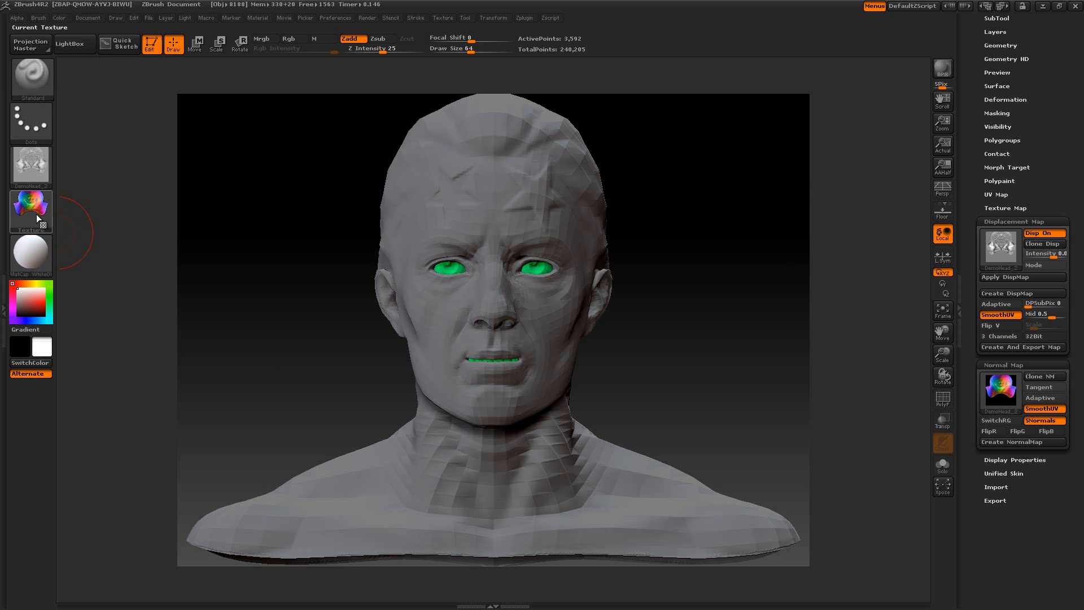
mouse_move(32, 211)
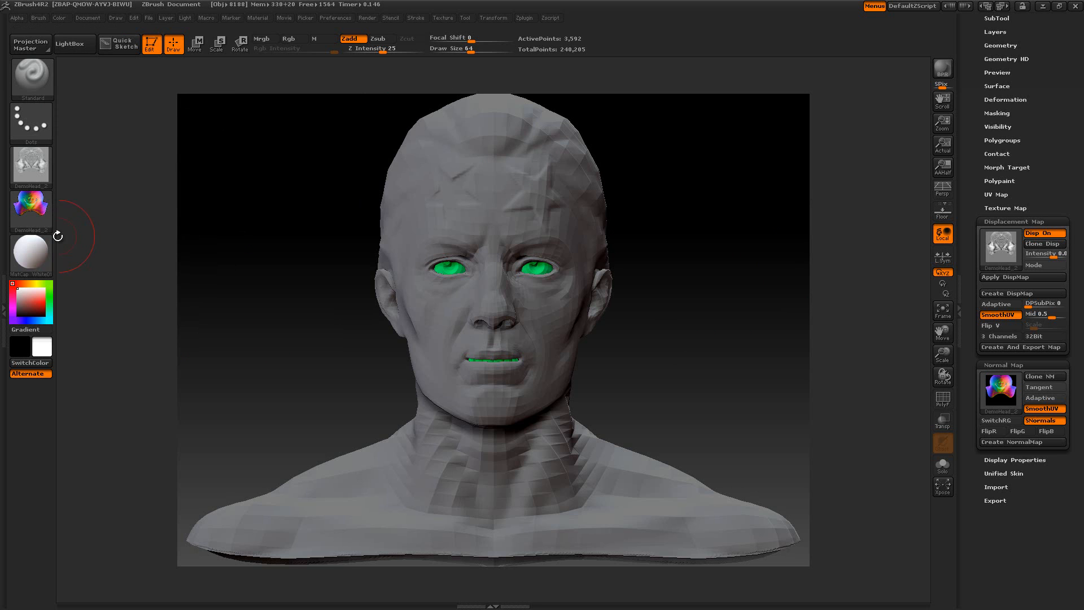
click(443, 18)
- Collapse the Tool palette and dock the Zplugin palette beside the canvas
drag(973, 103, 981, 198)
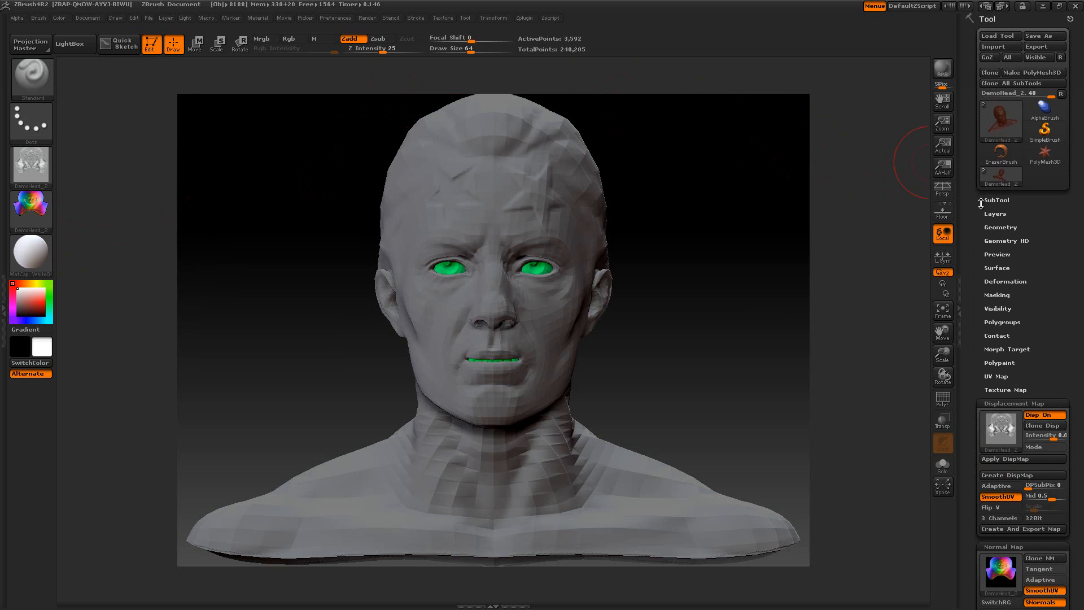
click(991, 23)
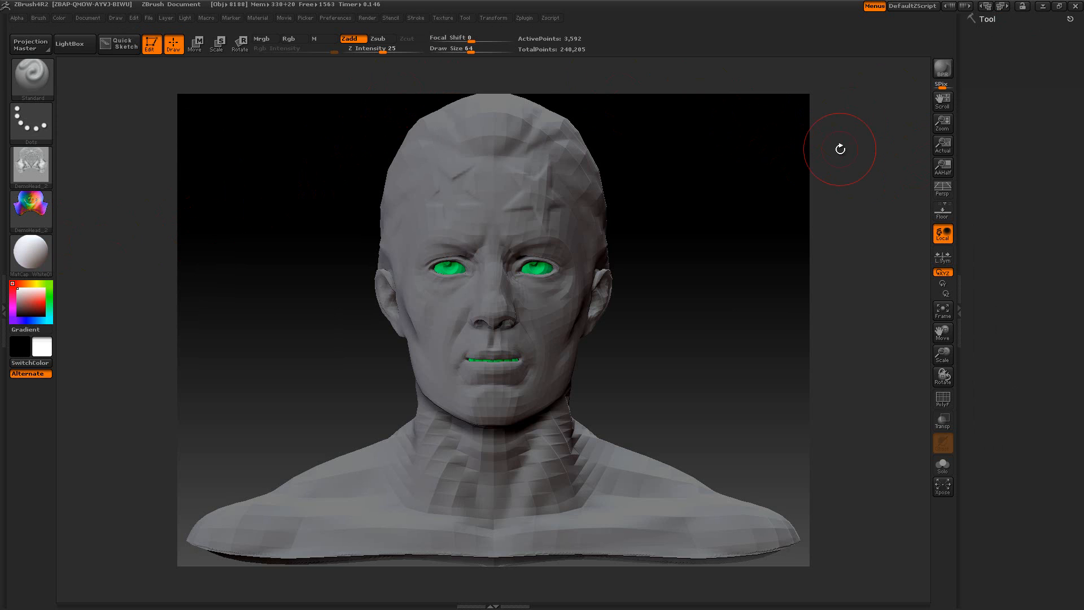
click(520, 17)
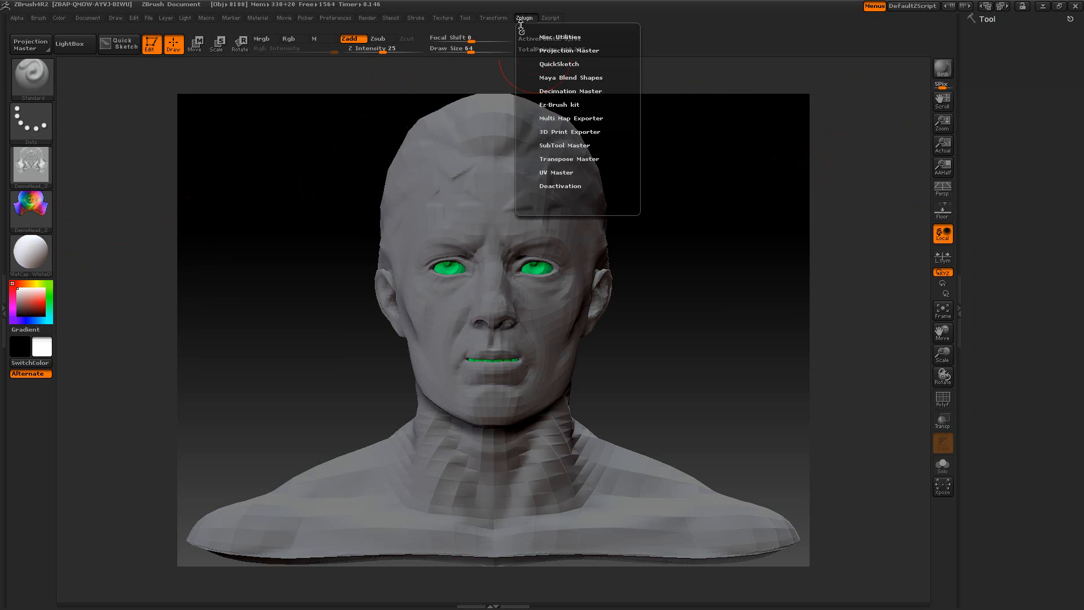
click(520, 28)
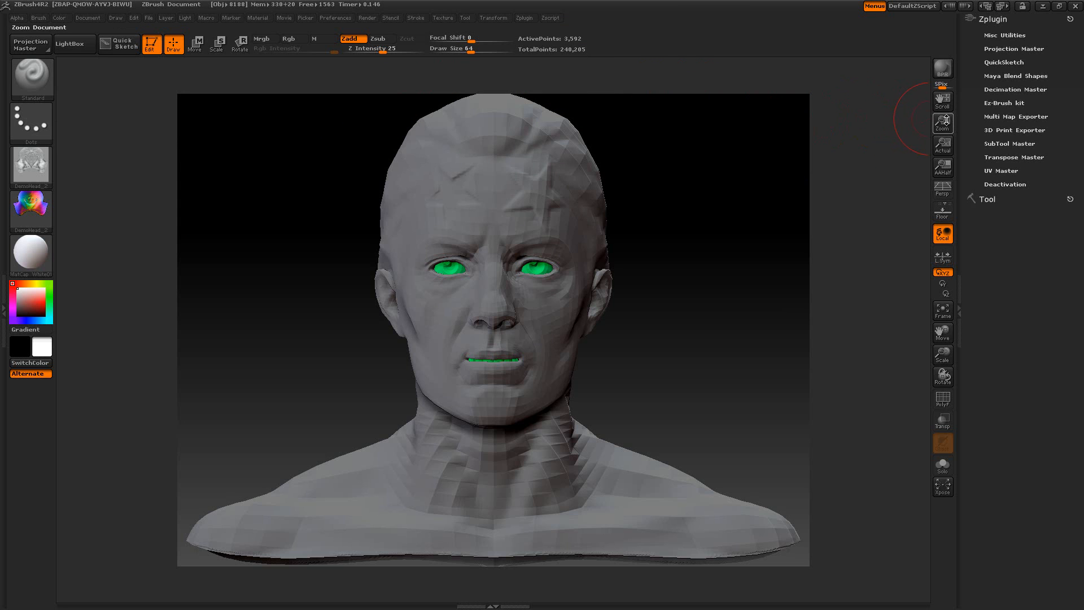
- Create the displacement and normal maps at size 2048 with Multi Map Exporter, saving them as DemoHead_2 in New Folder (3)
click(990, 117)
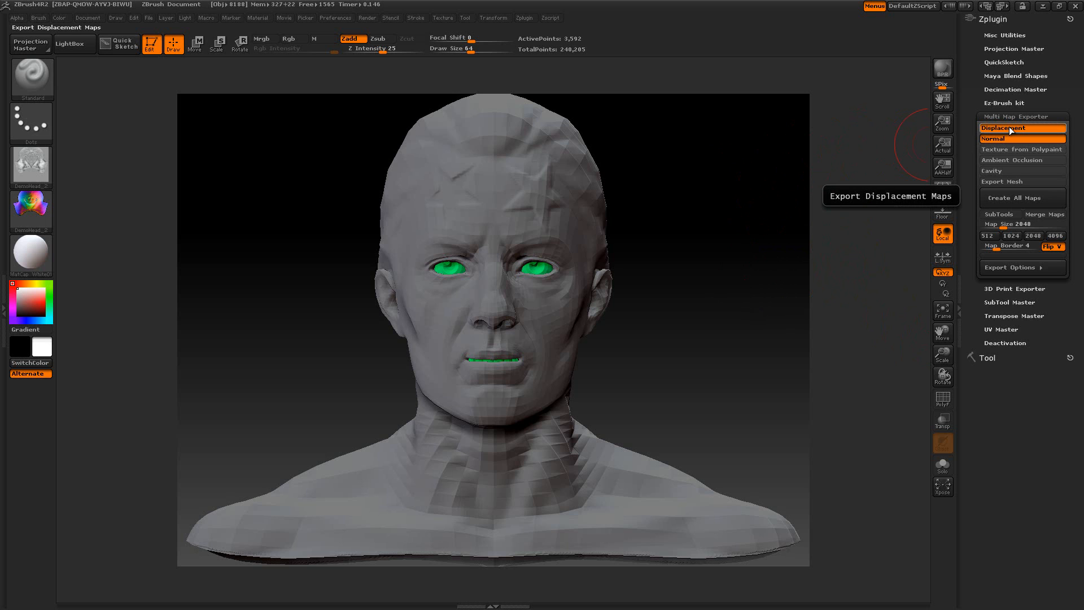
click(1005, 198)
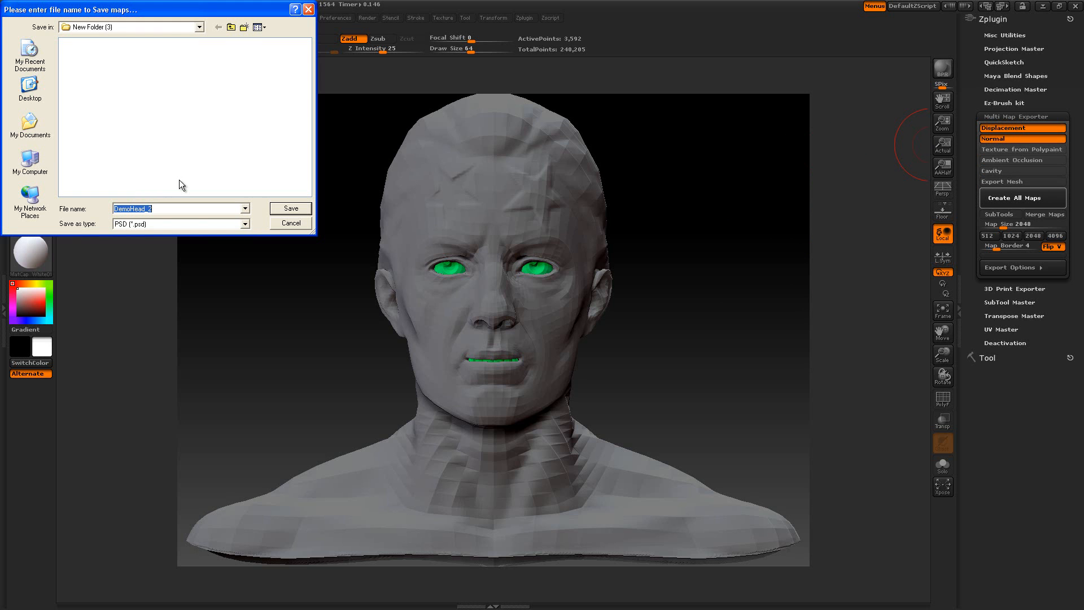
click(289, 208)
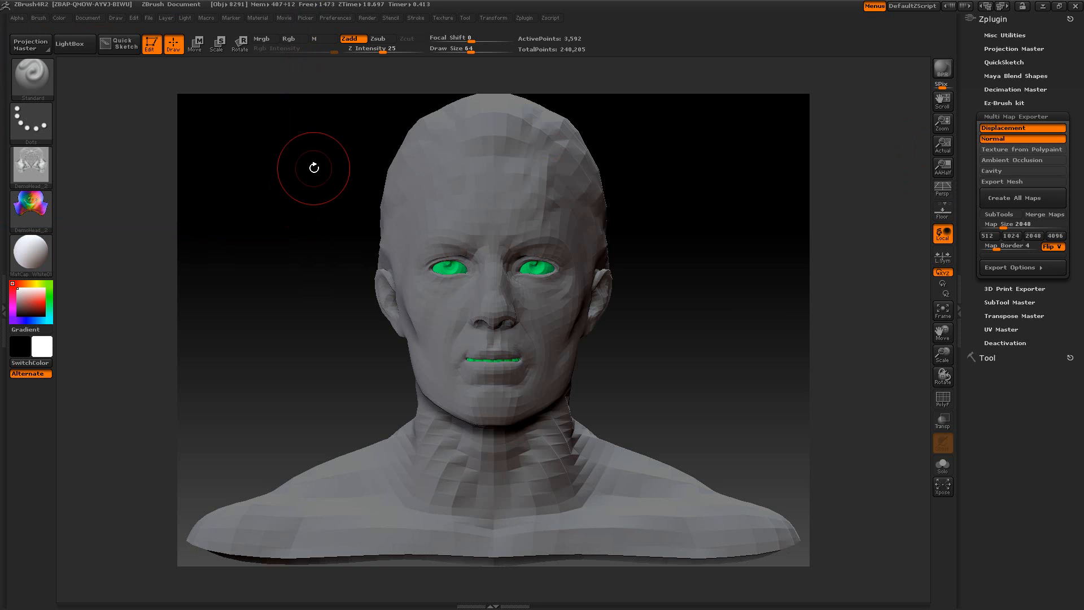
- Browse the exported maps as thumbnails in the texture import dialog and check the displacement and normal map file names
click(444, 18)
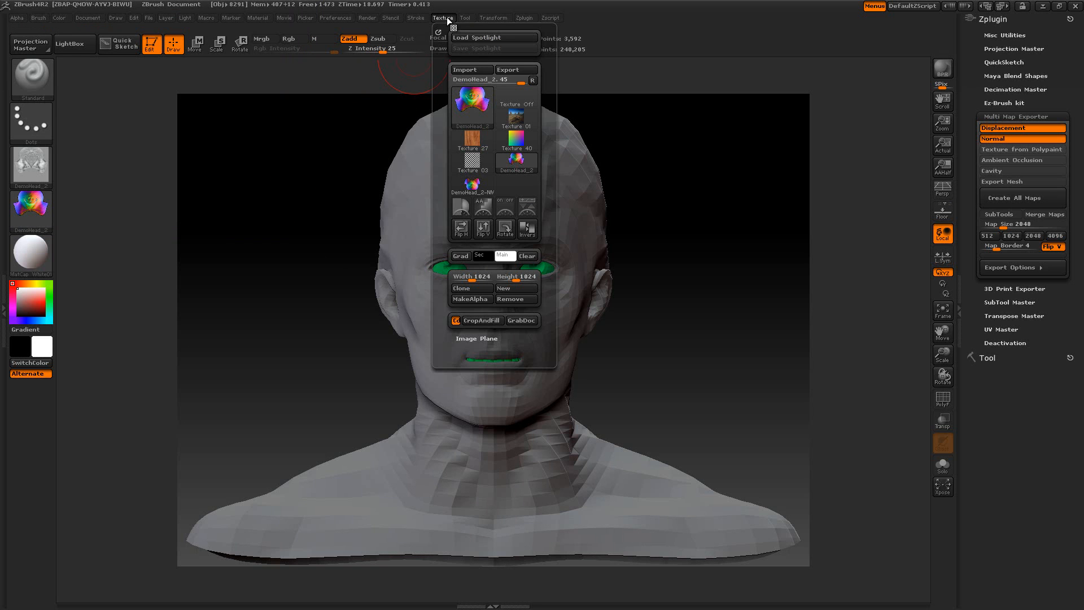
click(469, 69)
right_click(140, 87)
mouse_move(150, 94)
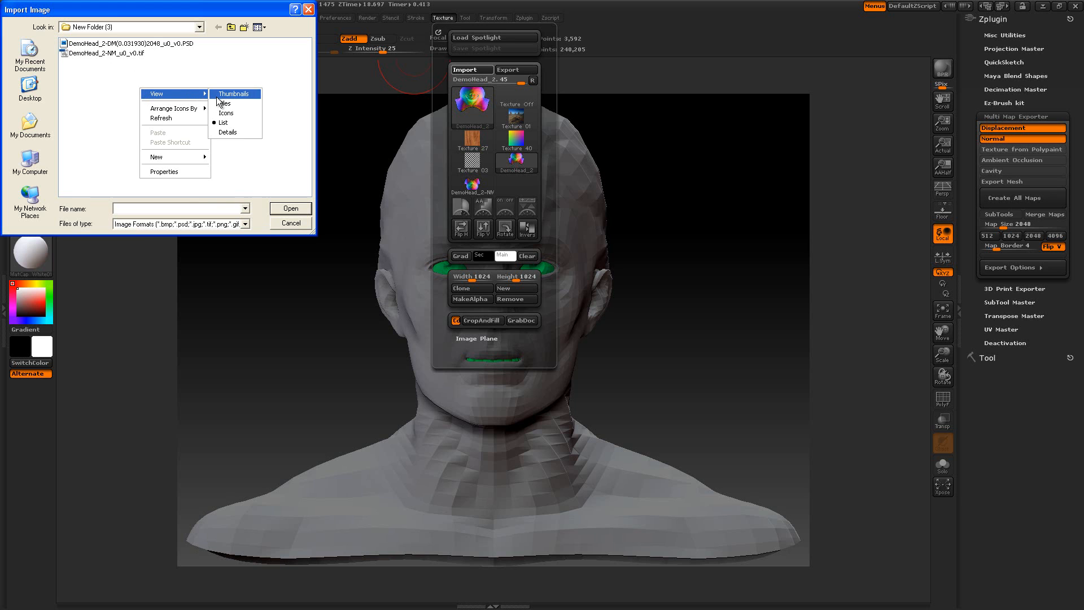
click(216, 96)
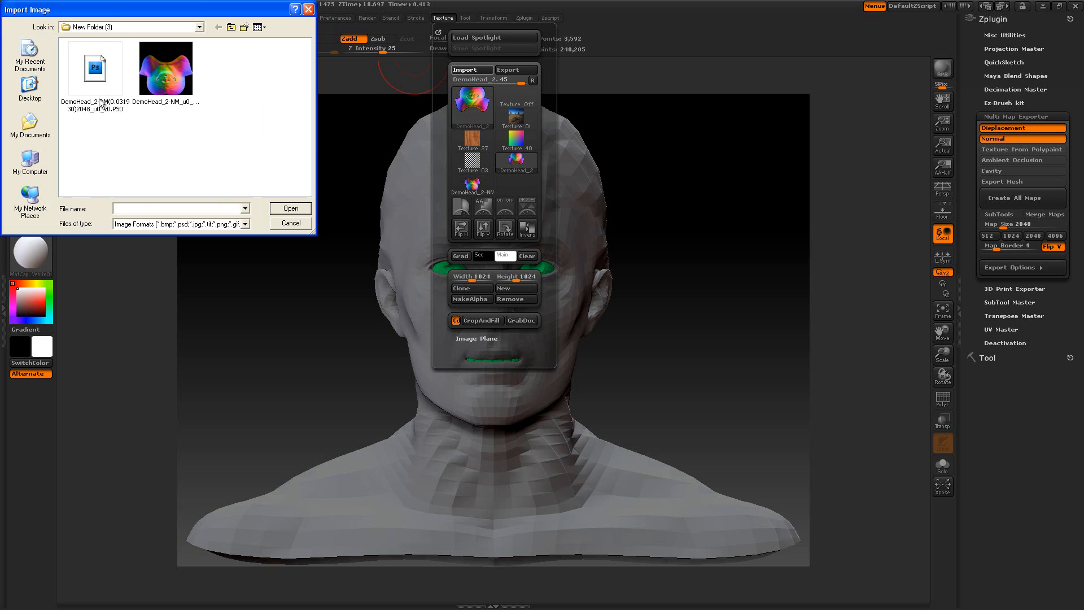
click(87, 110)
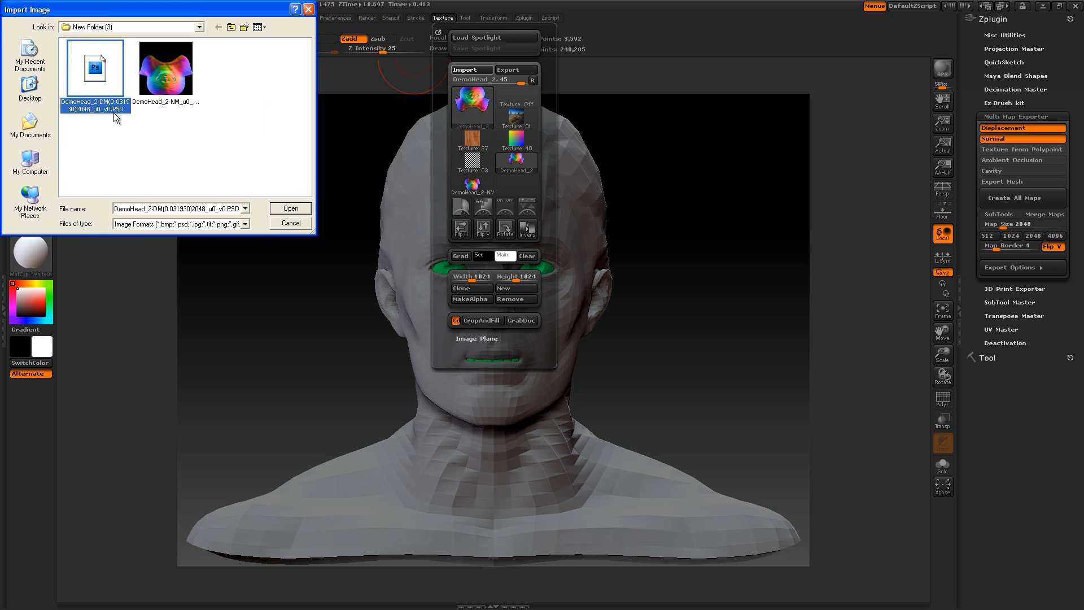
click(177, 104)
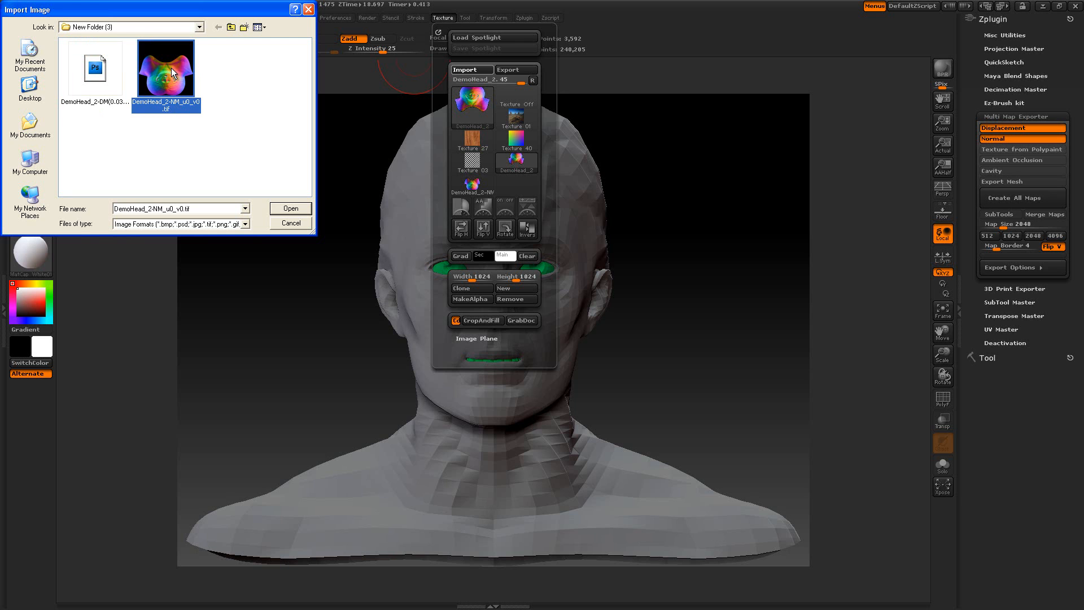
- Delete both exported map files from New Folder (3) and cancel the texture import
drag(239, 117, 87, 64)
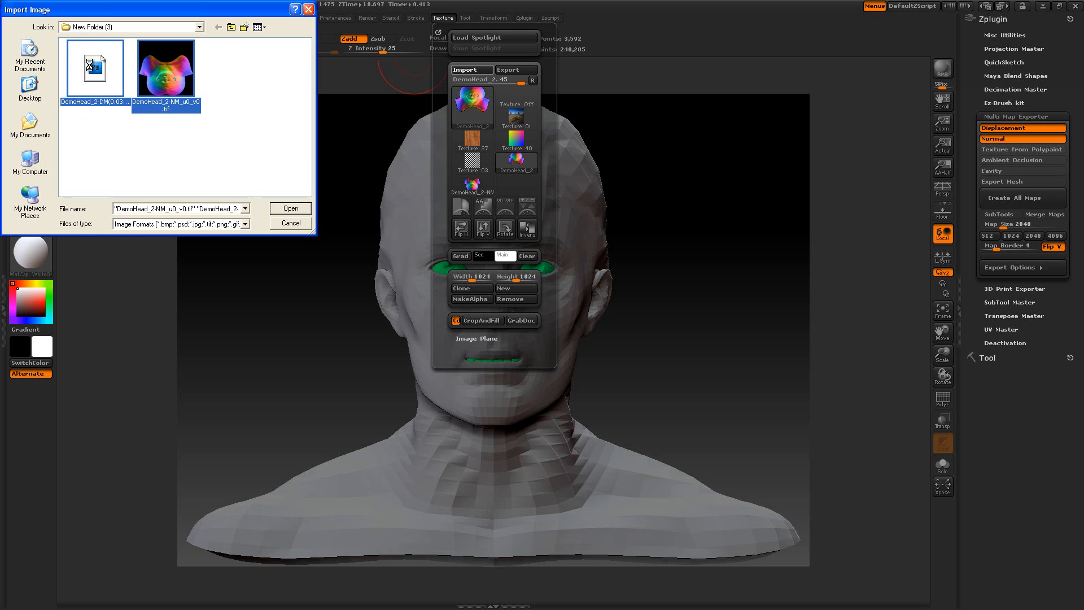
key(Delete)
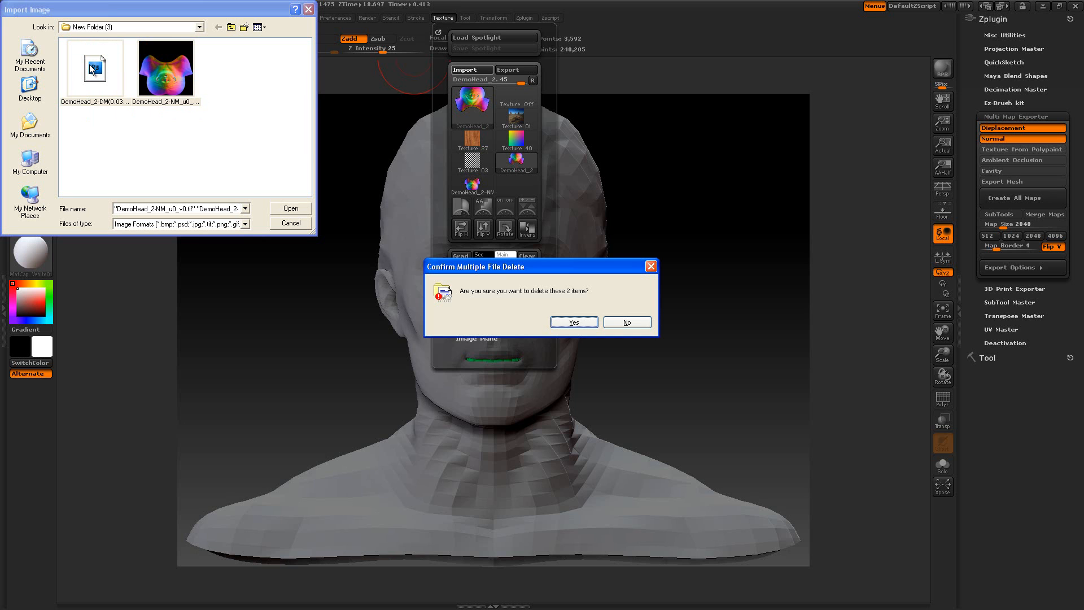
click(575, 321)
click(296, 224)
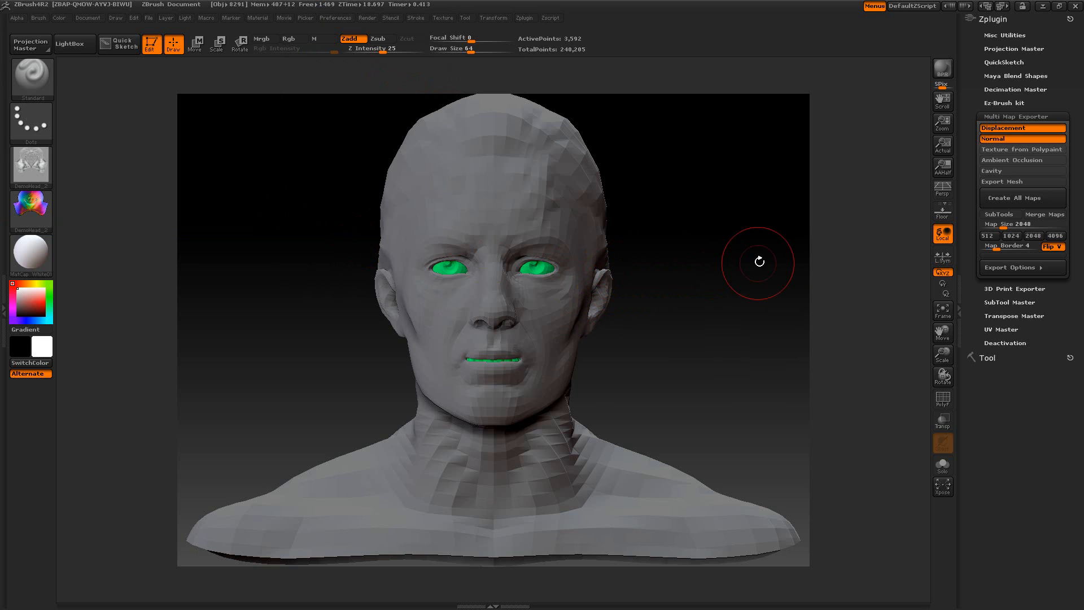
- Turn off vertical flipping in Multi Map Exporter and create all maps, saving them as DemoHead_2 in New Folder (3)
click(1054, 247)
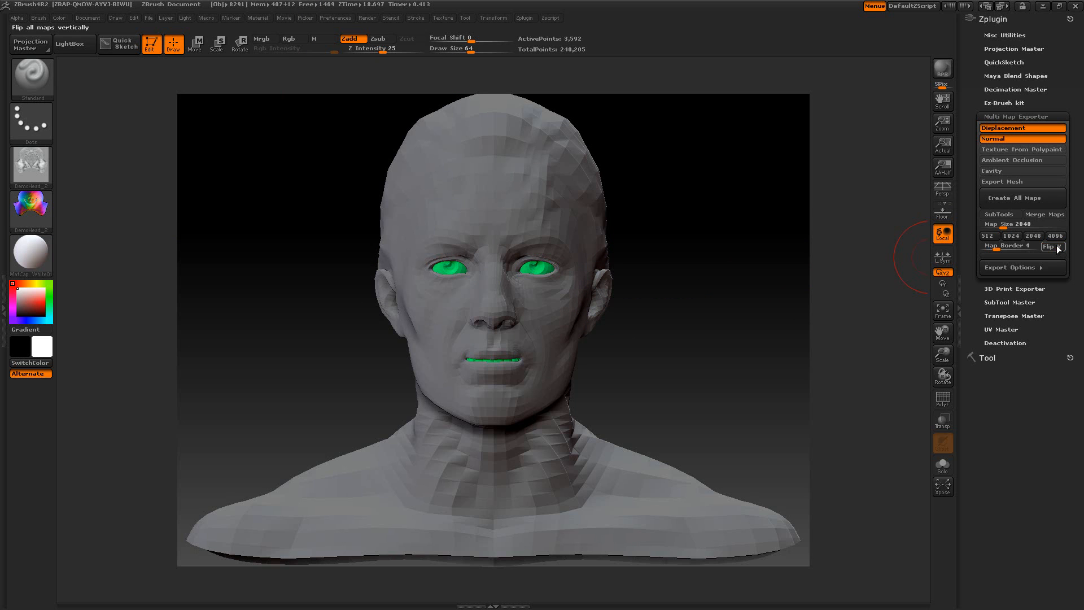
click(1020, 199)
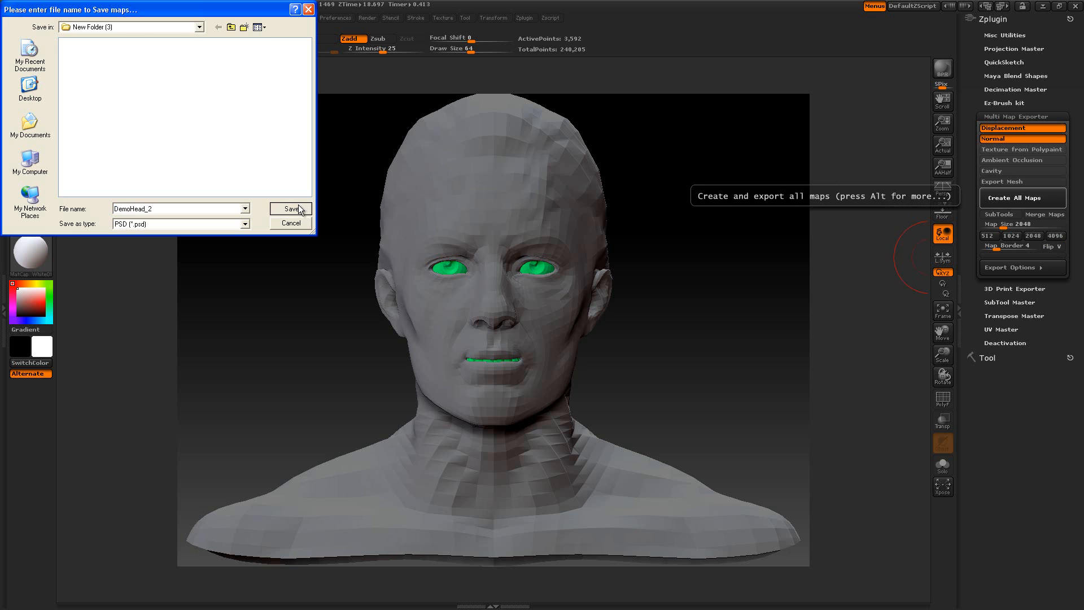
click(299, 206)
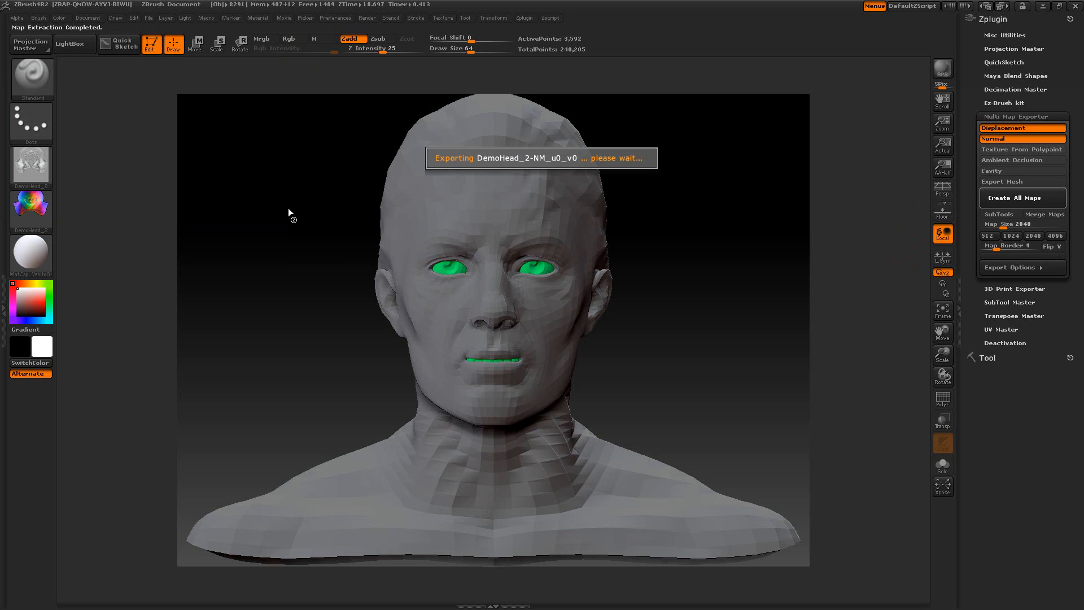
- Browse New Folder (3) as thumbnails in the texture import dialog to check the orientation of the exported normal map
click(443, 17)
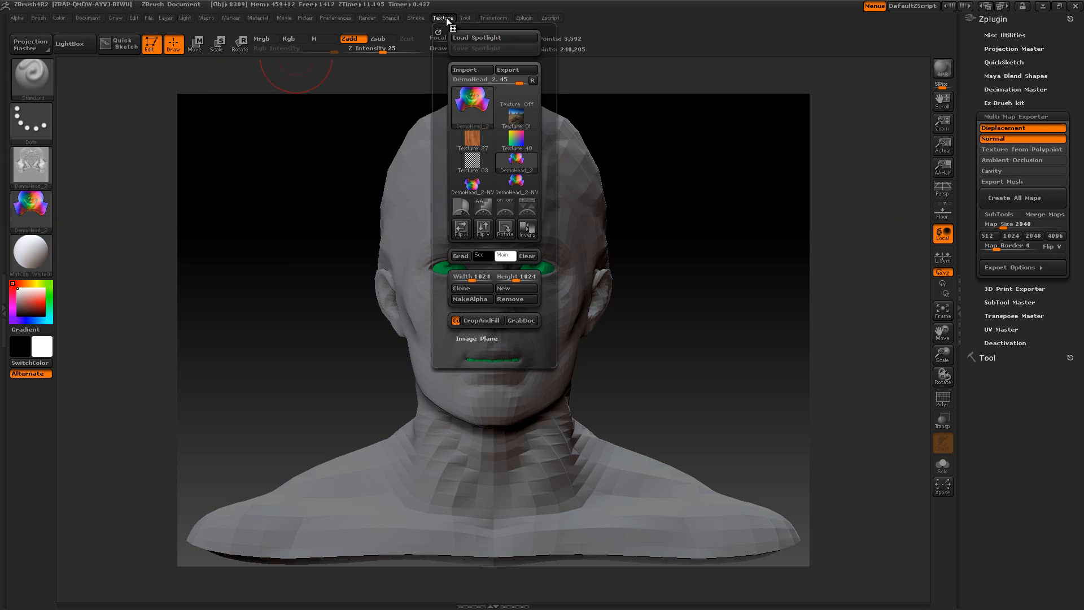
click(468, 69)
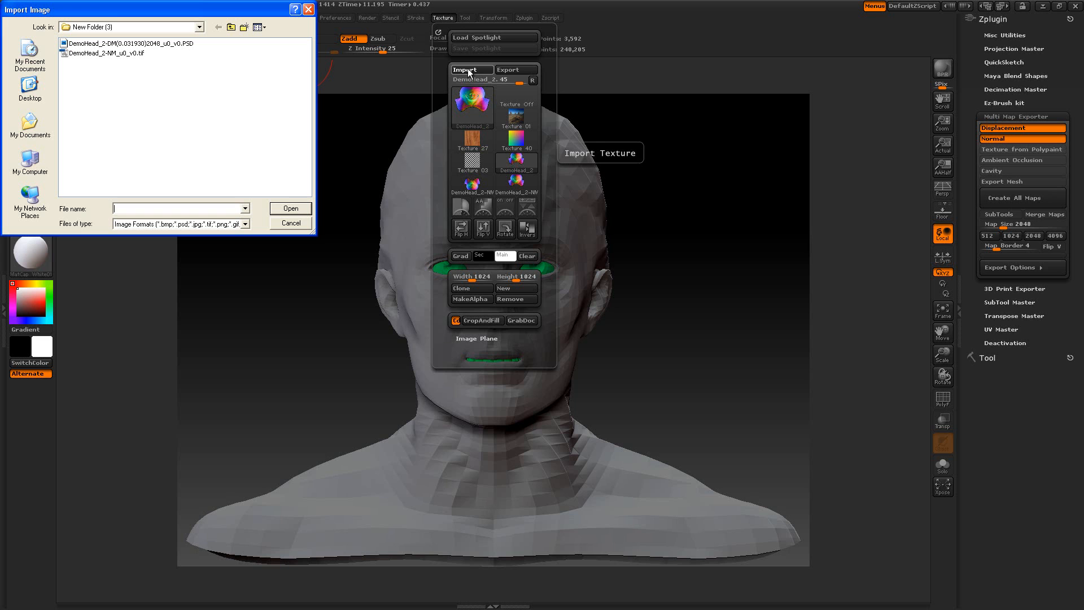
right_click(121, 134)
mouse_move(148, 140)
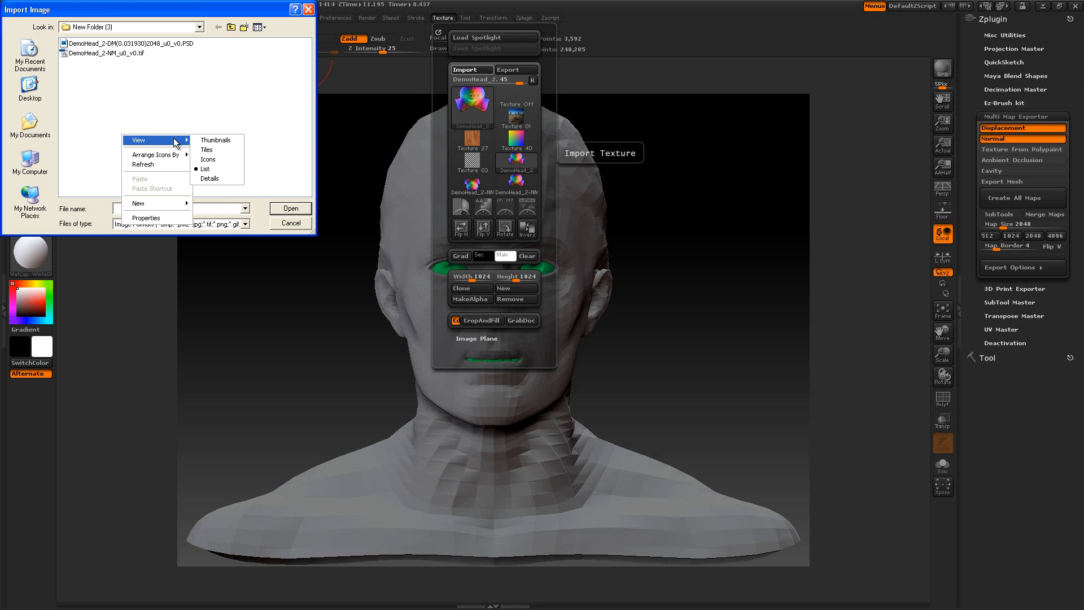
click(203, 141)
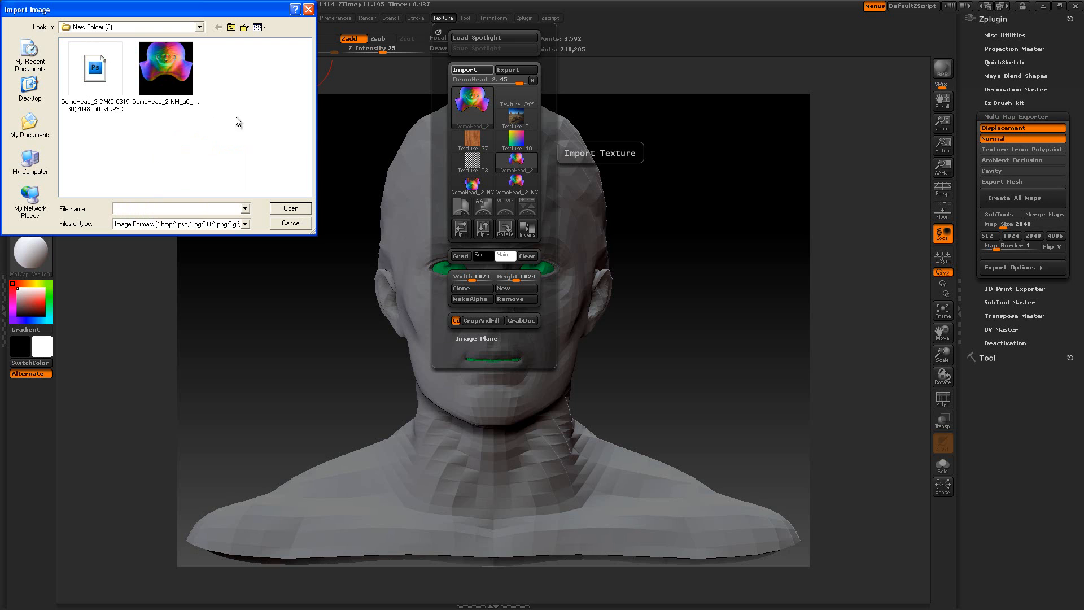
- Delete the newly exported displacement and normal map files from New Folder (3) and close the import dialog without importing
drag(246, 134, 83, 69)
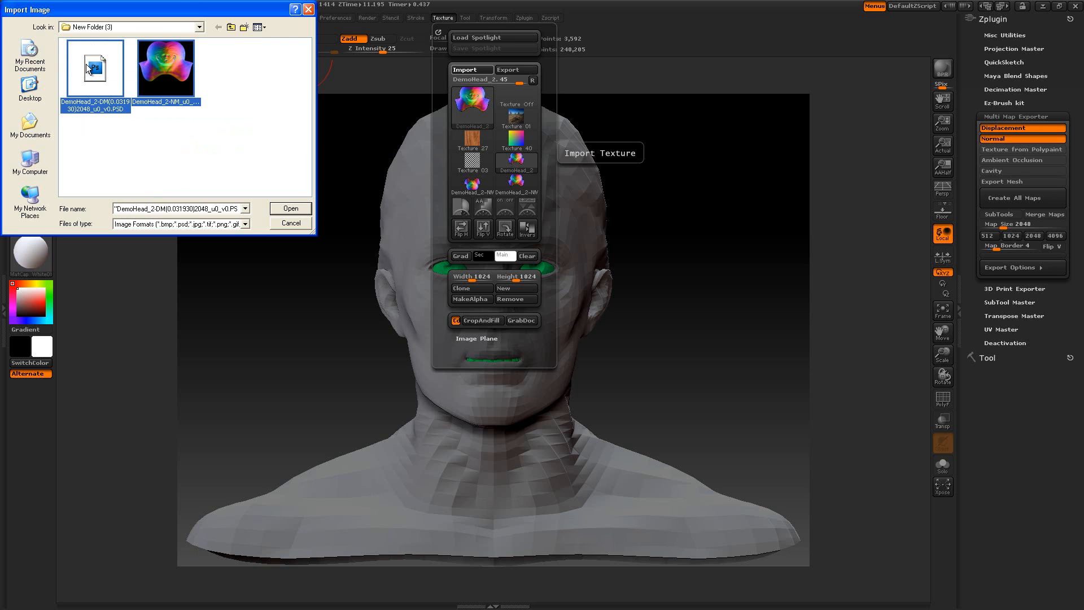
key(Delete)
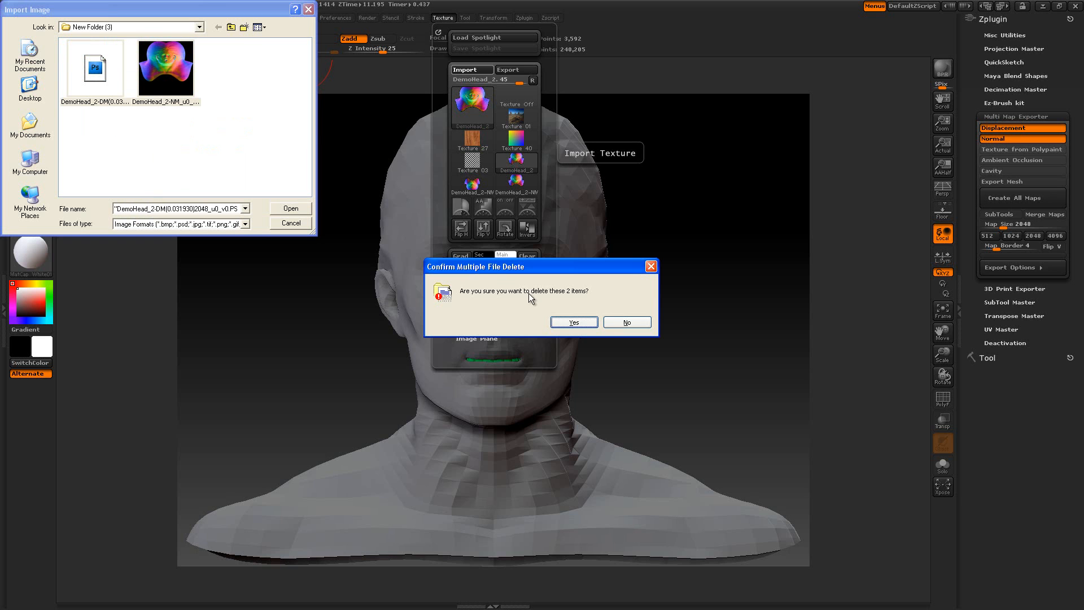
click(573, 322)
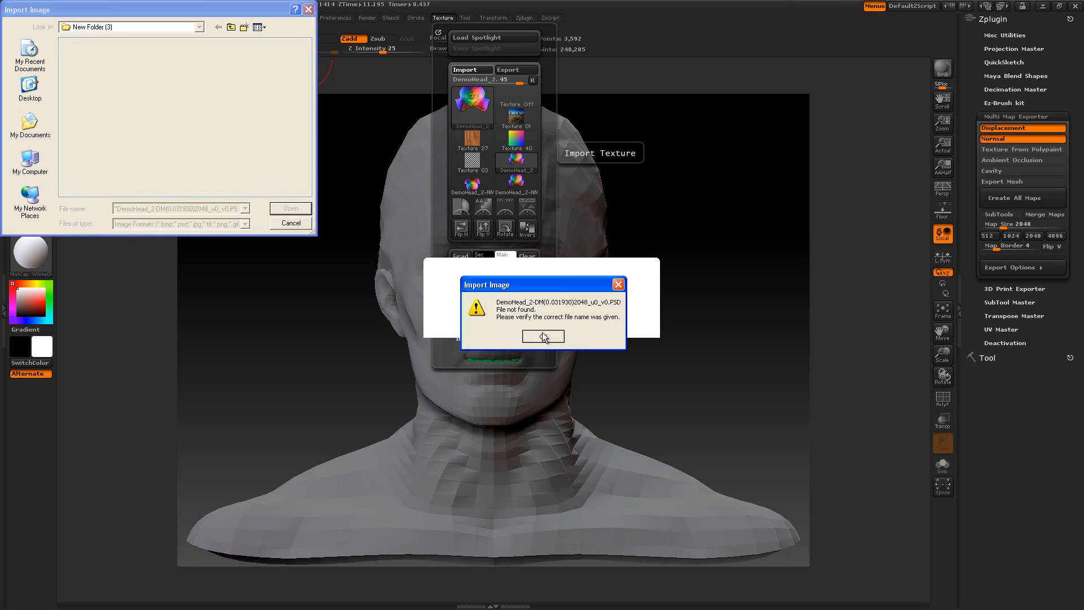
click(539, 335)
click(291, 223)
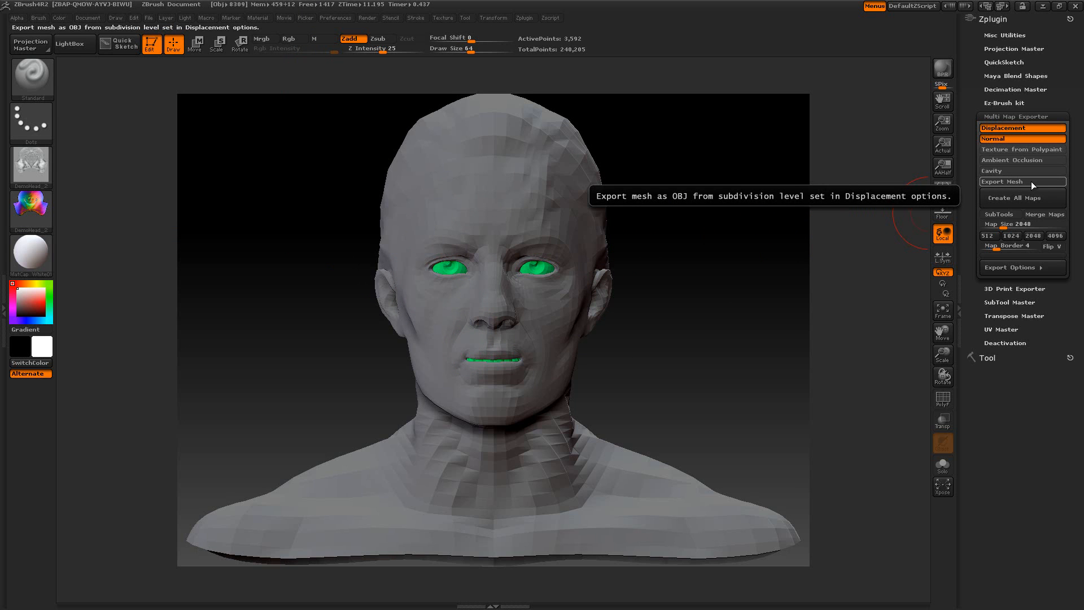
- Enable SubTools in Multi Map Exporter and collapse the Displacement Map and Normal Map sections of the Tool palette
click(996, 216)
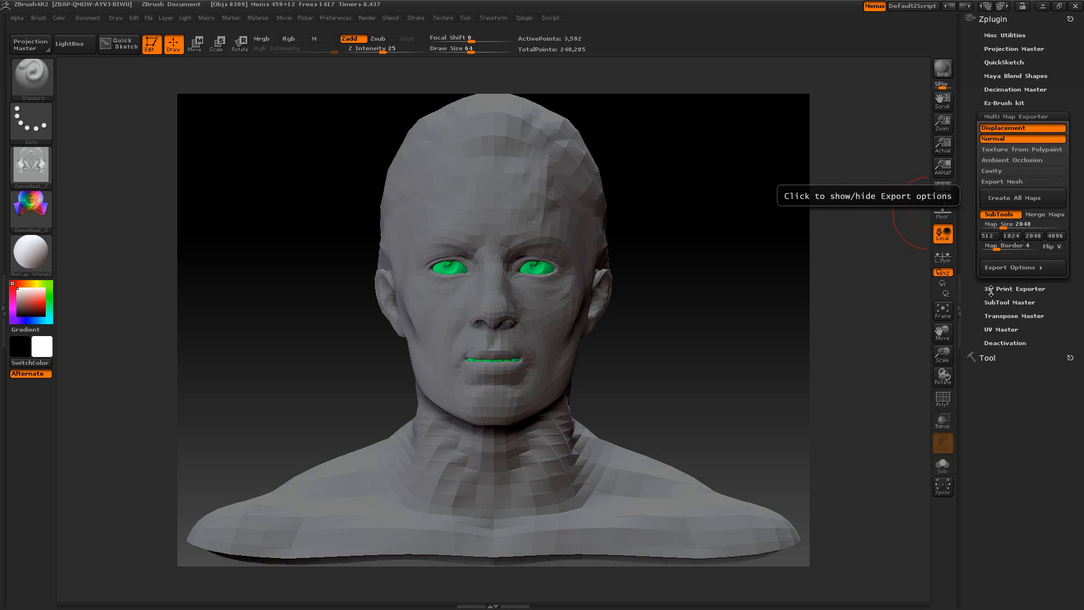
click(987, 358)
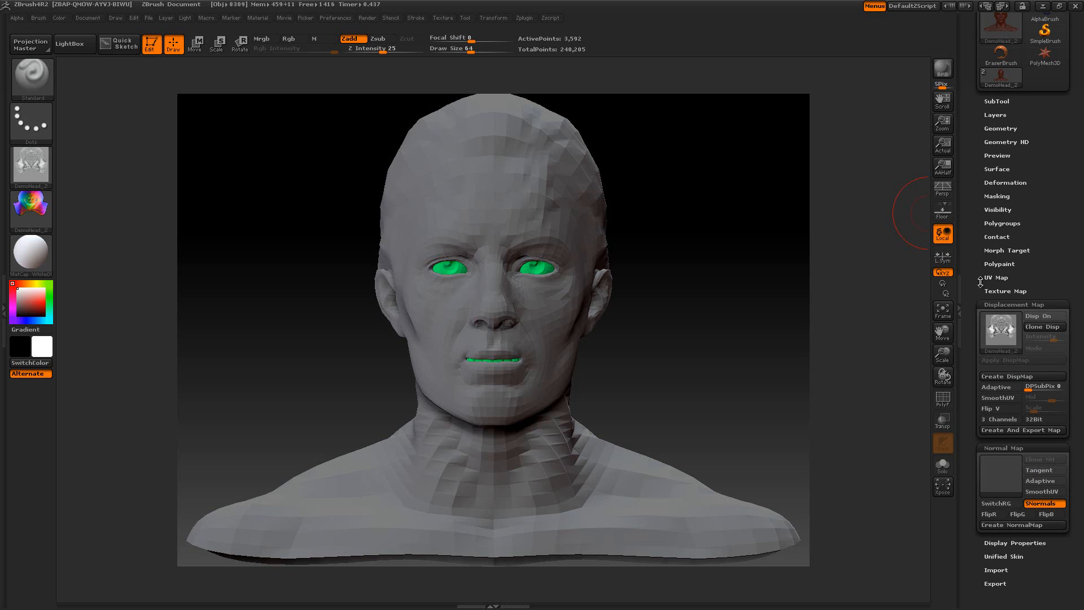
click(997, 291)
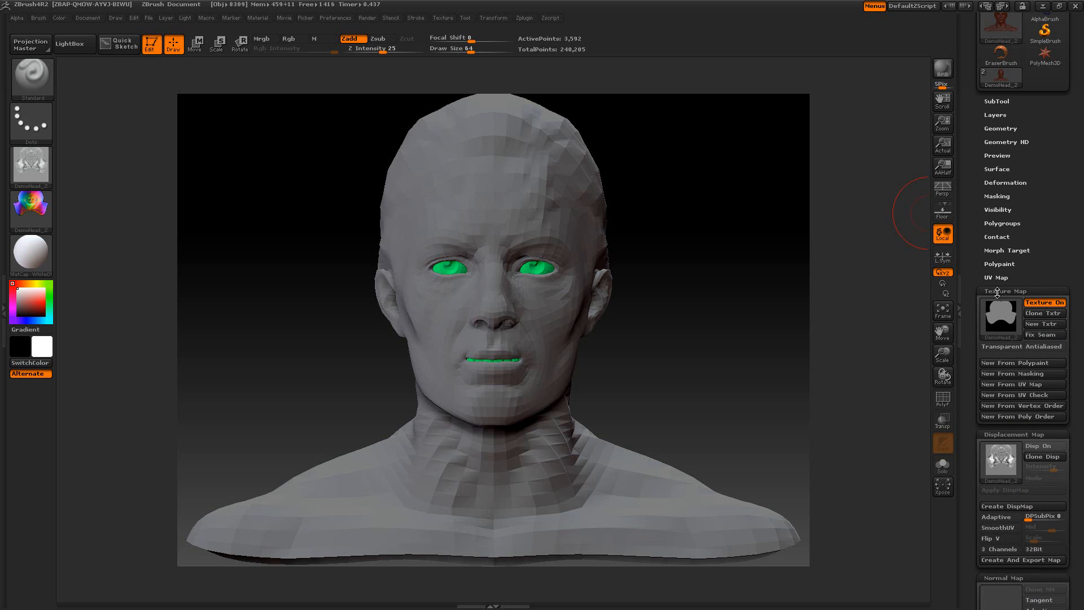
click(998, 291)
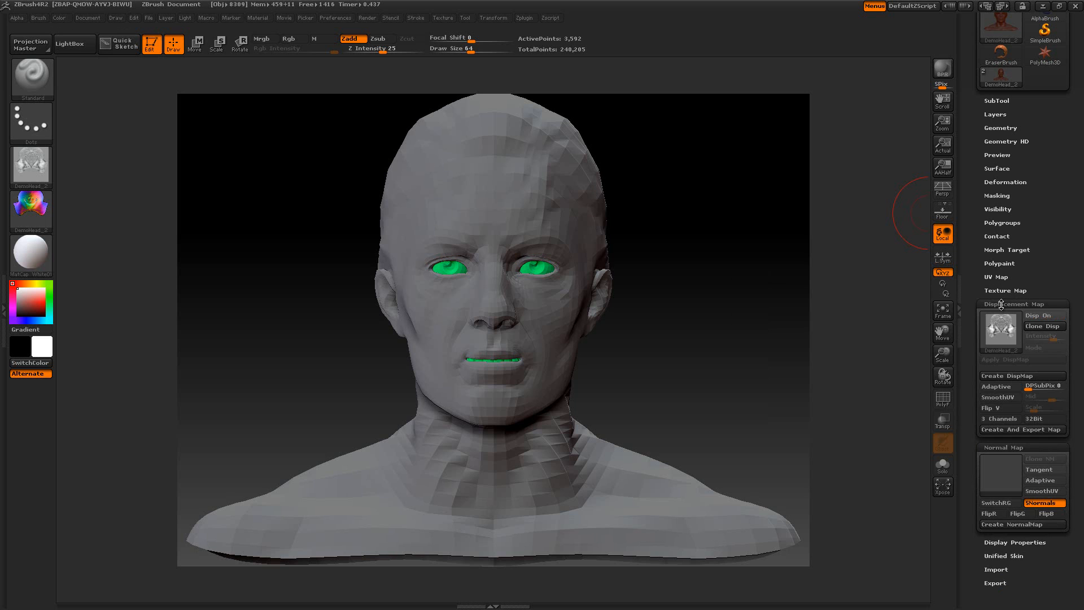
click(1001, 305)
click(1002, 318)
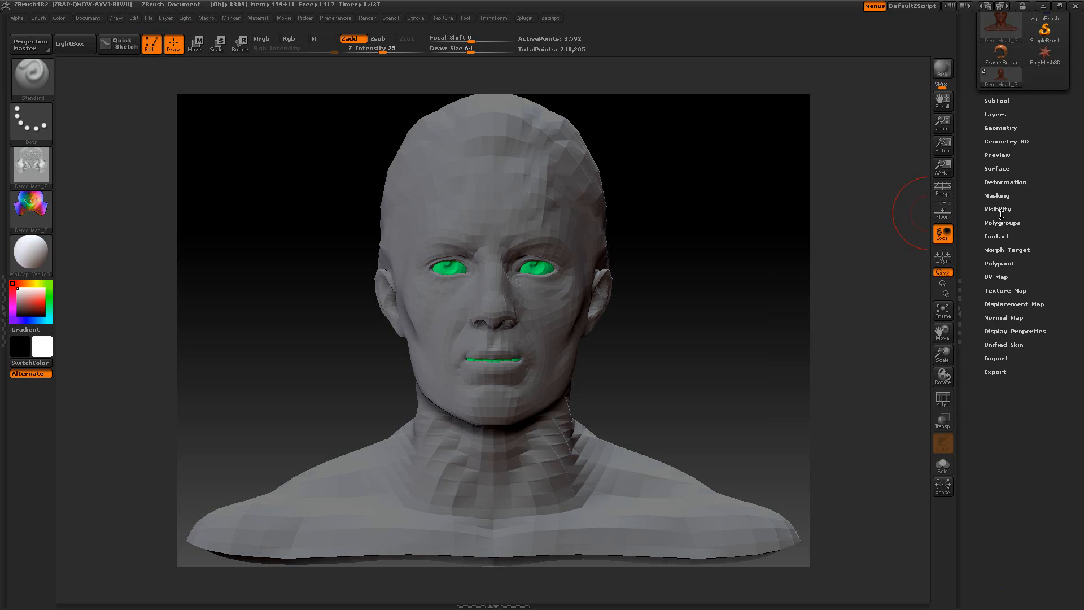
- Expand the SubTool list and the Texture Map section to inspect the DemoHead_2 subtool and its texture size
click(997, 101)
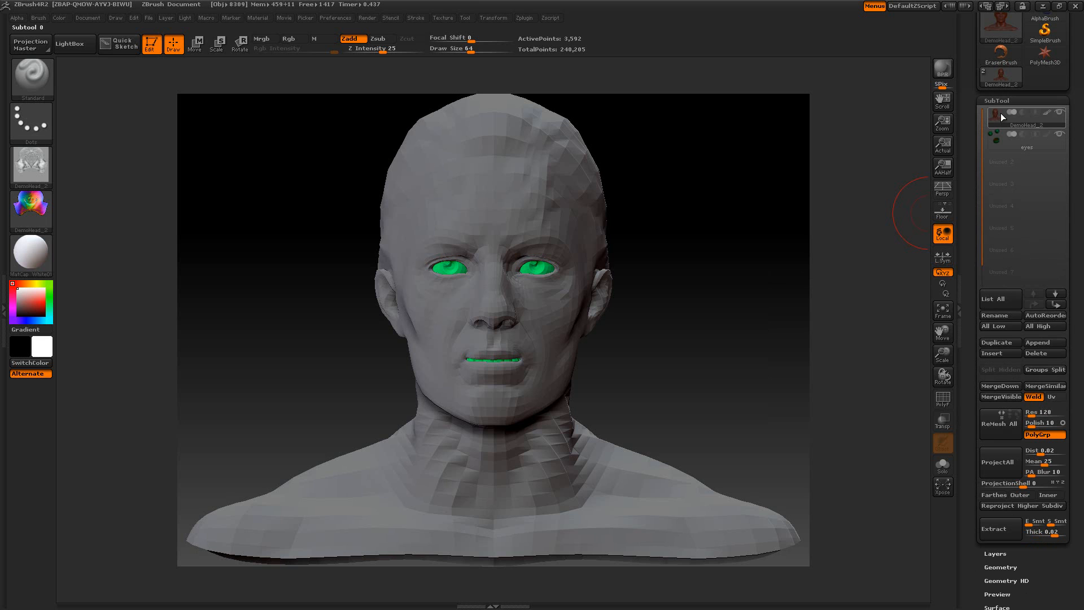
mouse_move(1001, 115)
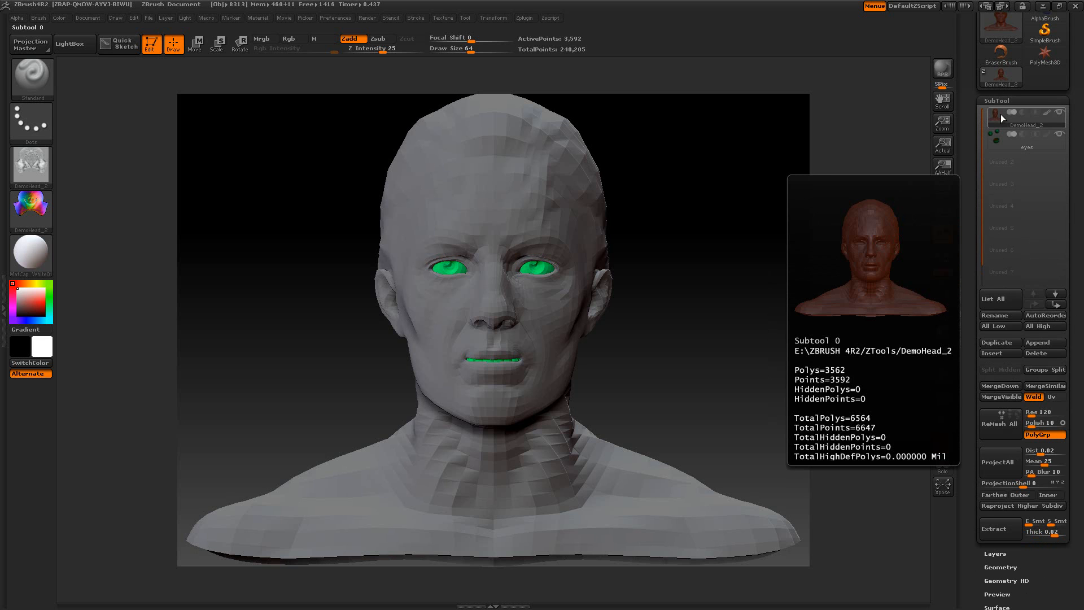
mouse_move(1003, 140)
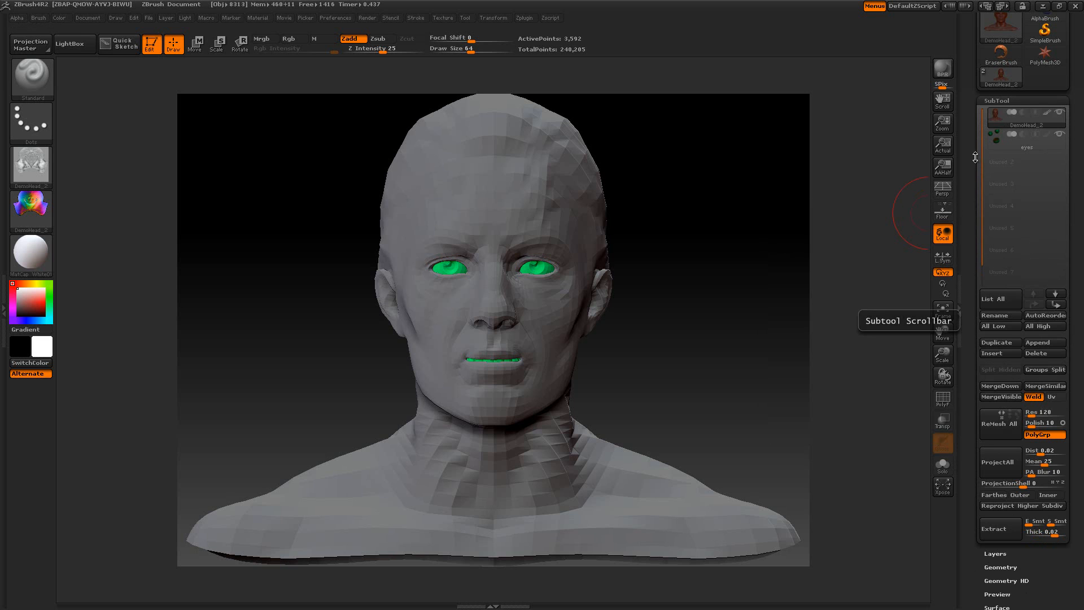
drag(972, 152, 964, 61)
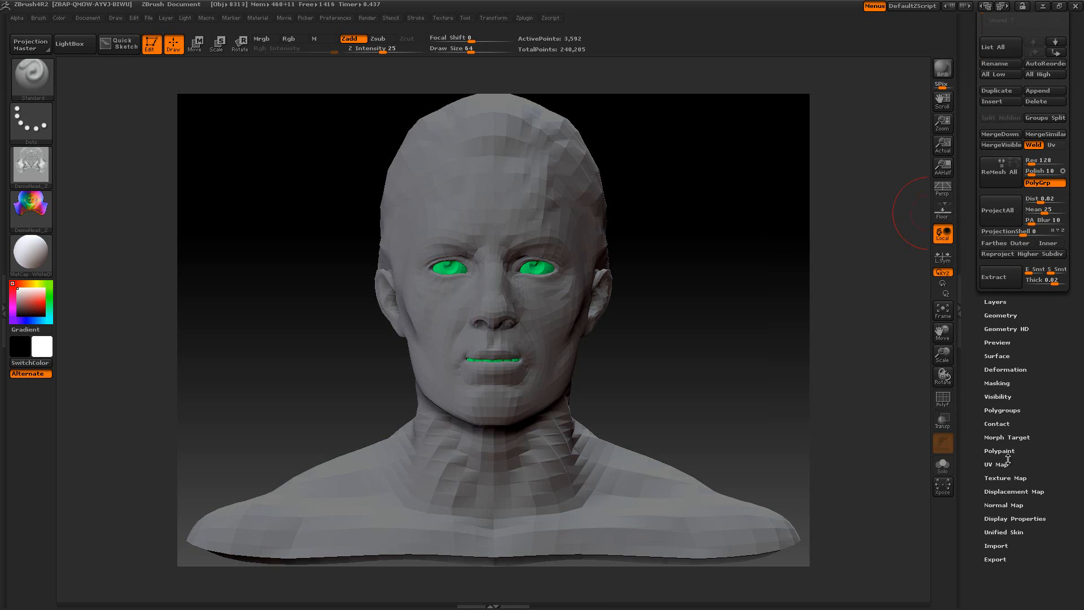
click(1009, 478)
mouse_move(1004, 474)
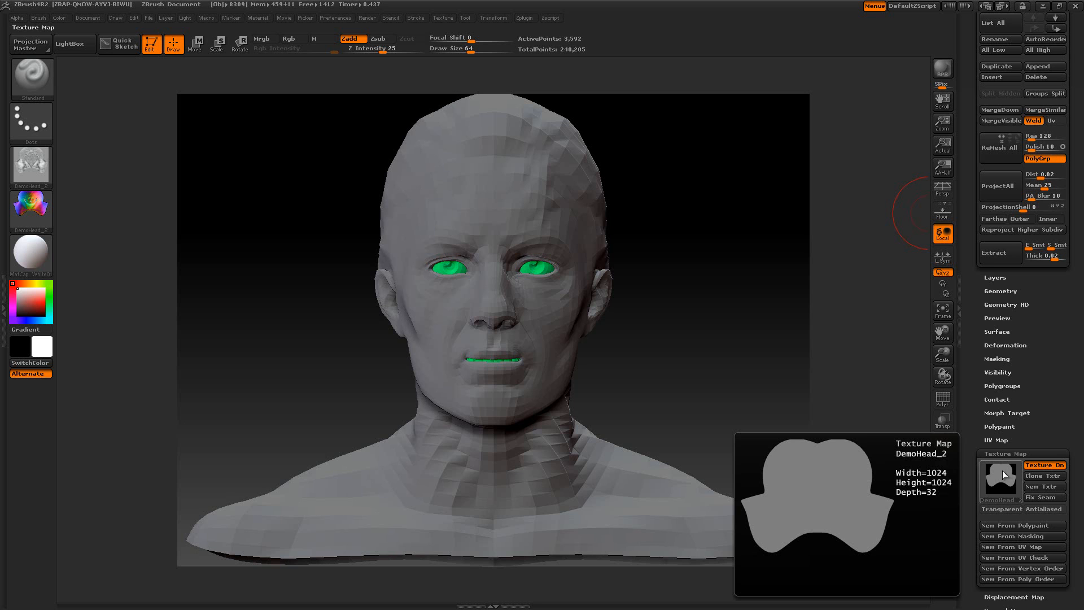
- Select the eyes subtool and check the size of its texture map
drag(977, 313, 975, 492)
click(1018, 163)
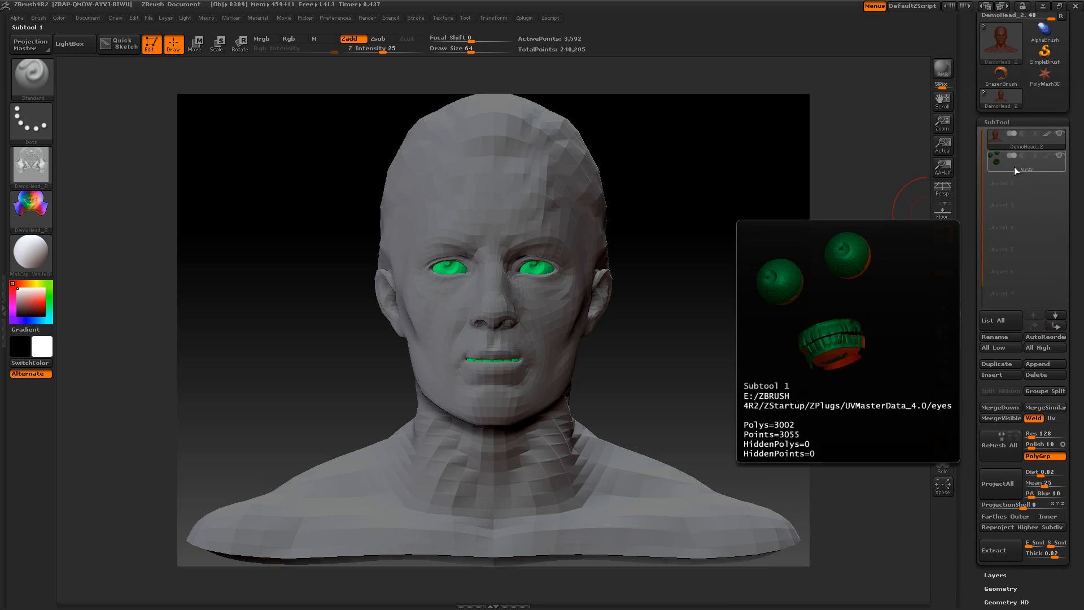
drag(976, 226, 959, 114)
mouse_move(1004, 421)
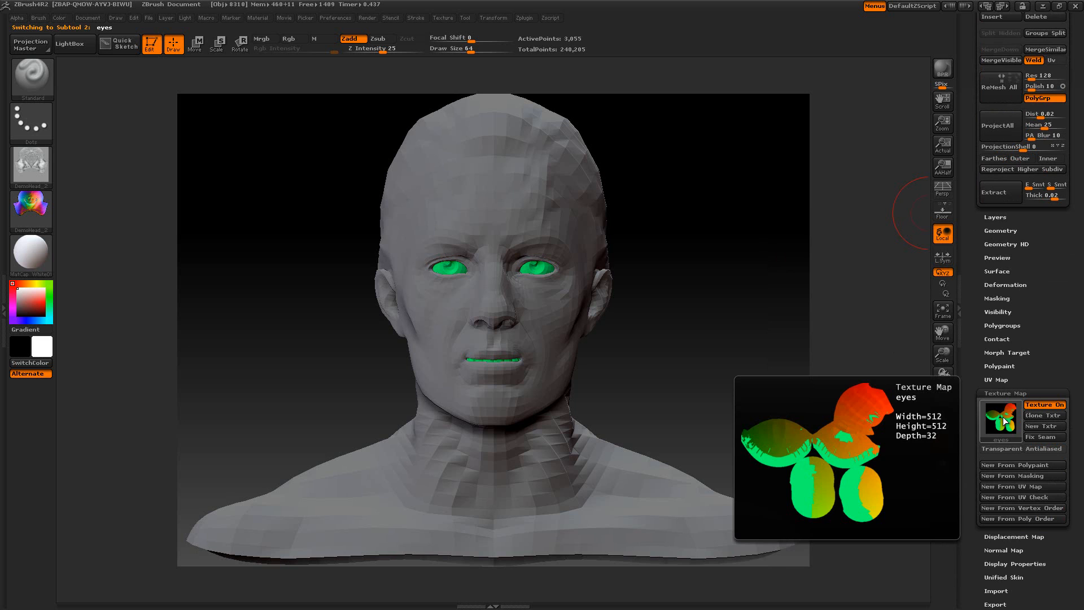
drag(977, 331, 975, 456)
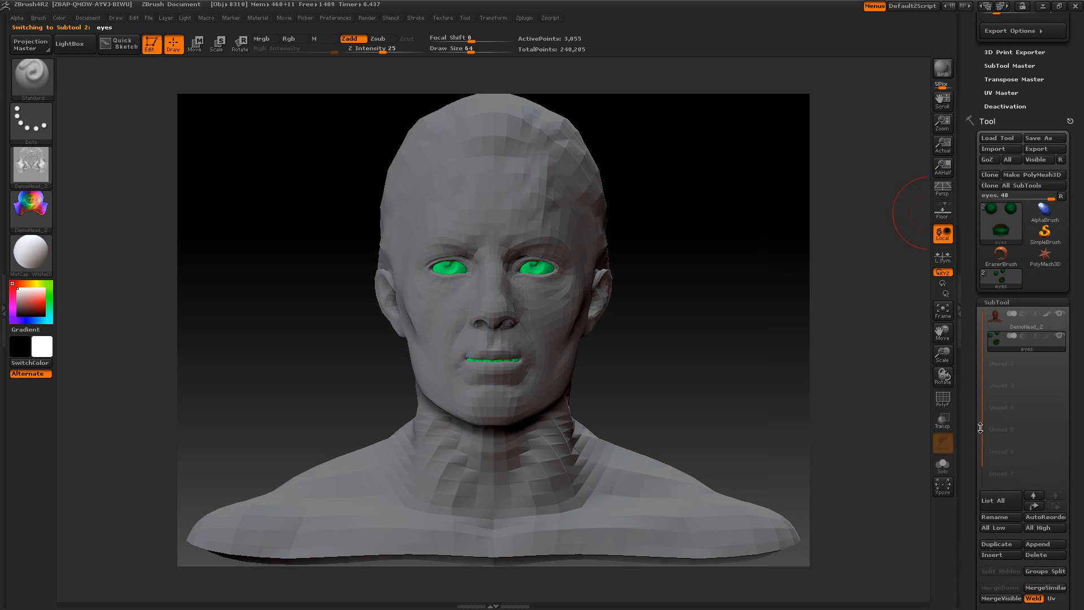
- Collapse the SubTool list and set the Multi Map Exporter map size to 0 to use each subtool's own UV map size
click(994, 302)
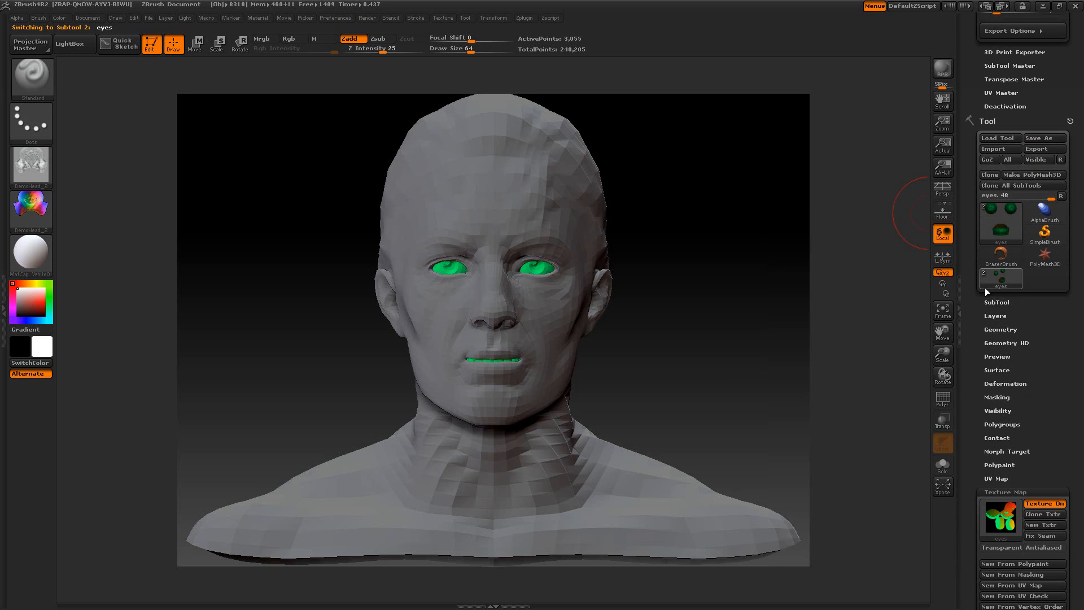
drag(975, 226, 954, 317)
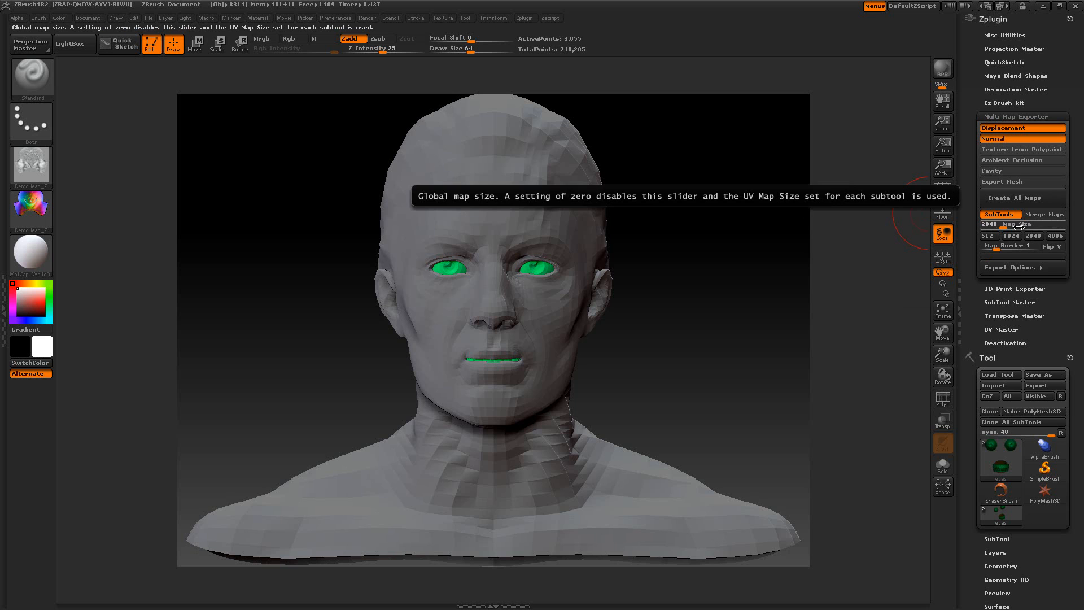
drag(1005, 226, 990, 226)
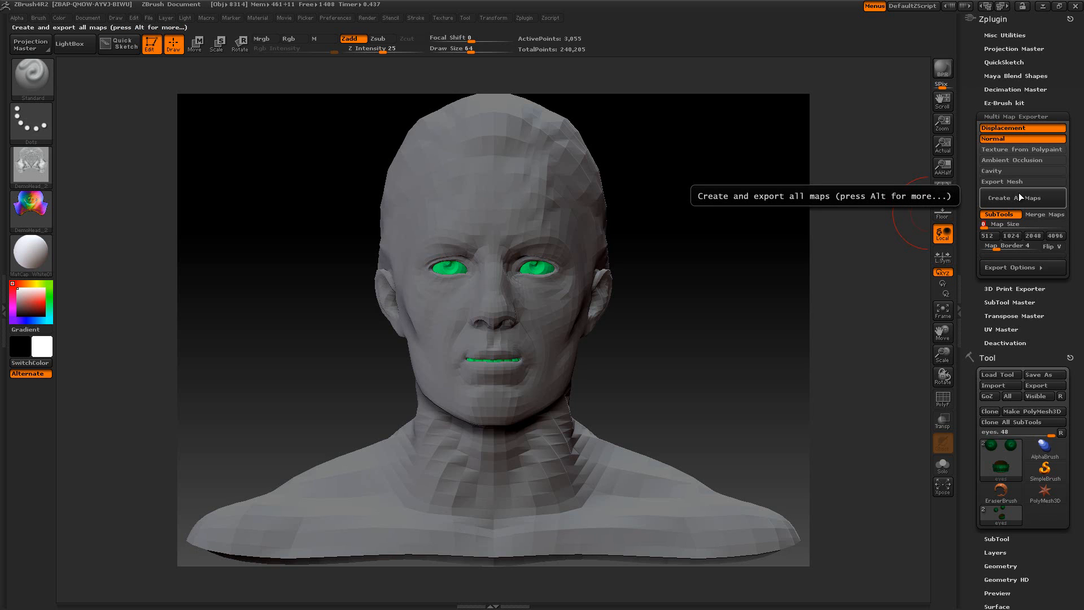
- Select the DemoHead_2 subtool again, check its texture map and collapse the SubTool list
mouse_move(1008, 452)
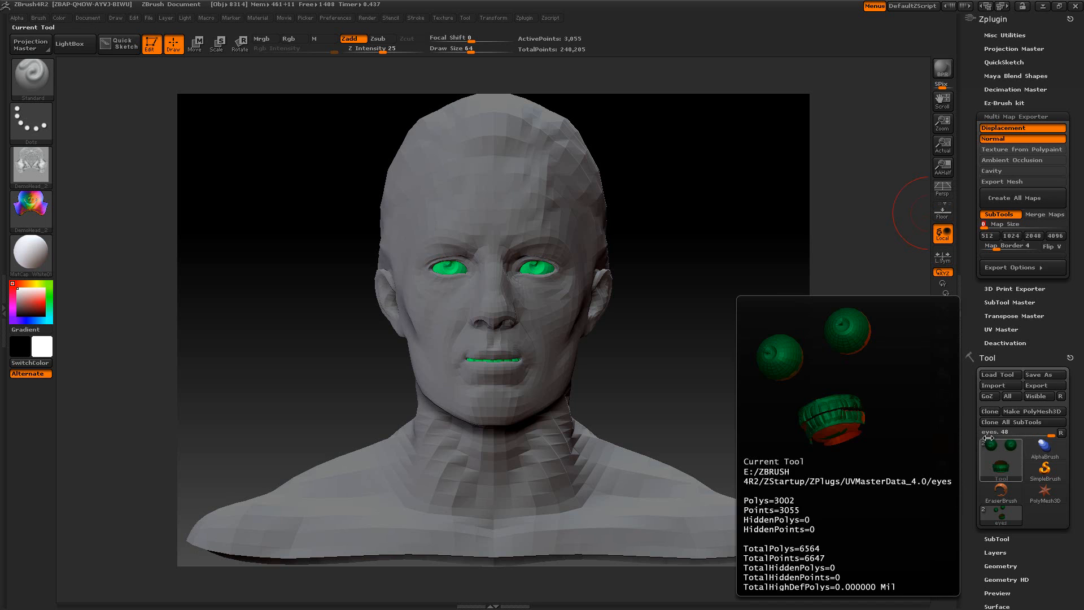
drag(968, 426, 965, 358)
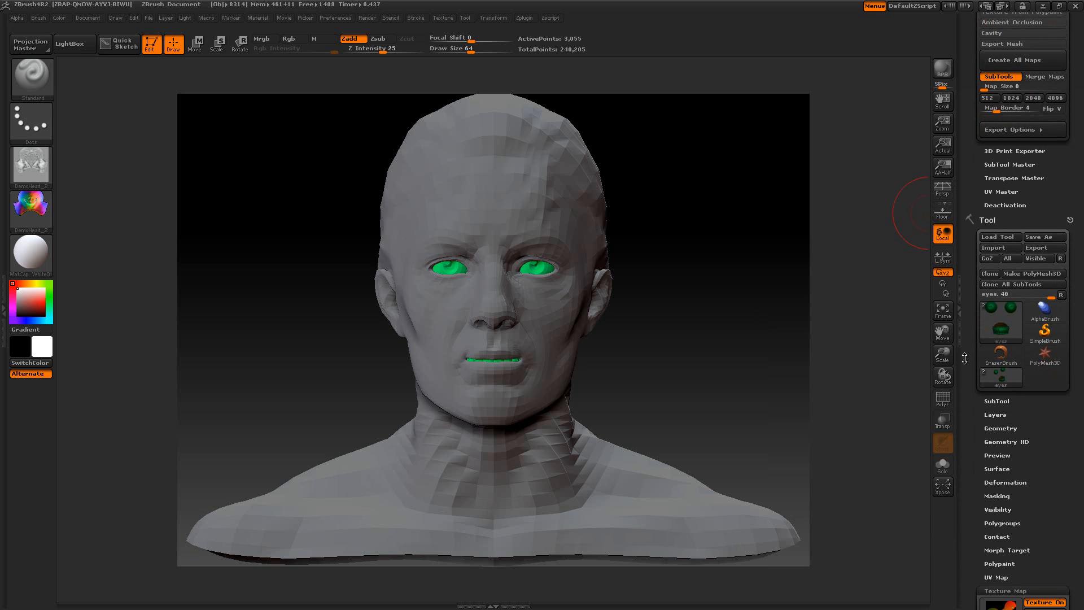
click(999, 401)
click(995, 165)
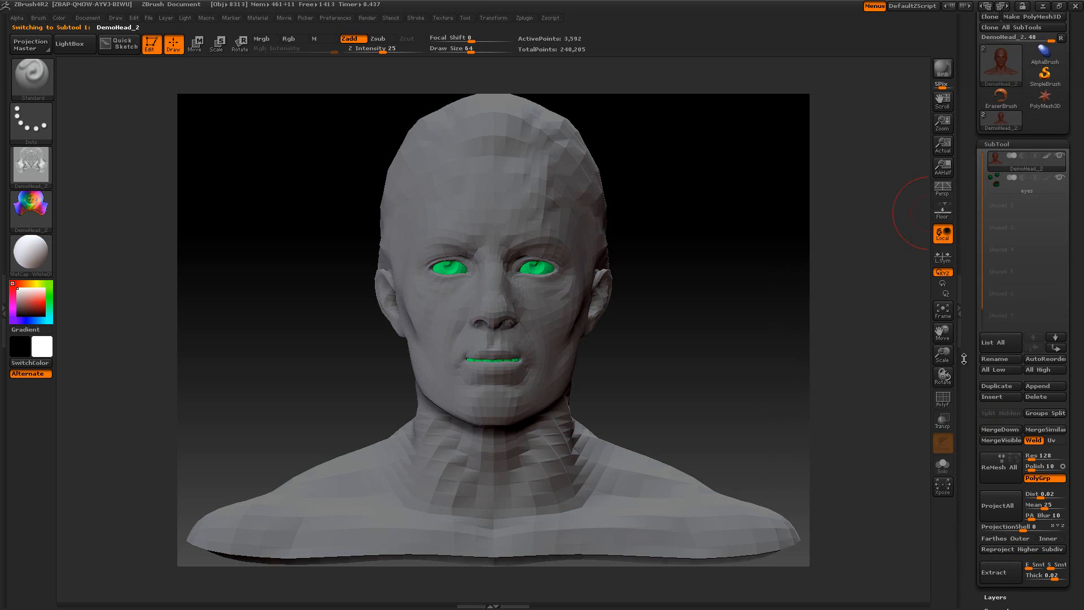
drag(966, 354, 972, 243)
mouse_move(1000, 437)
drag(981, 333, 981, 486)
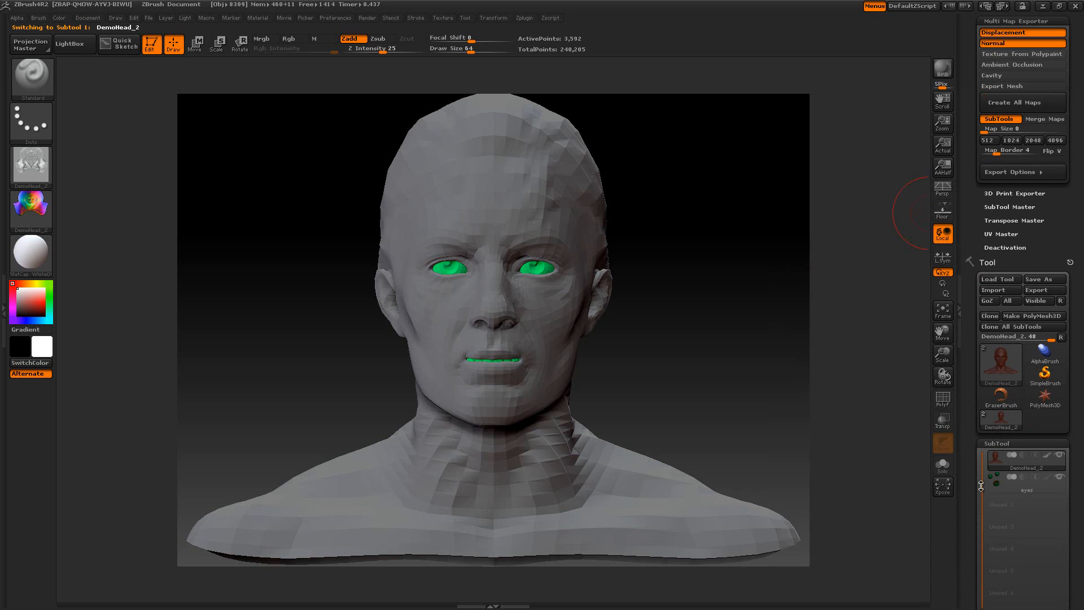
click(996, 443)
drag(978, 331, 968, 426)
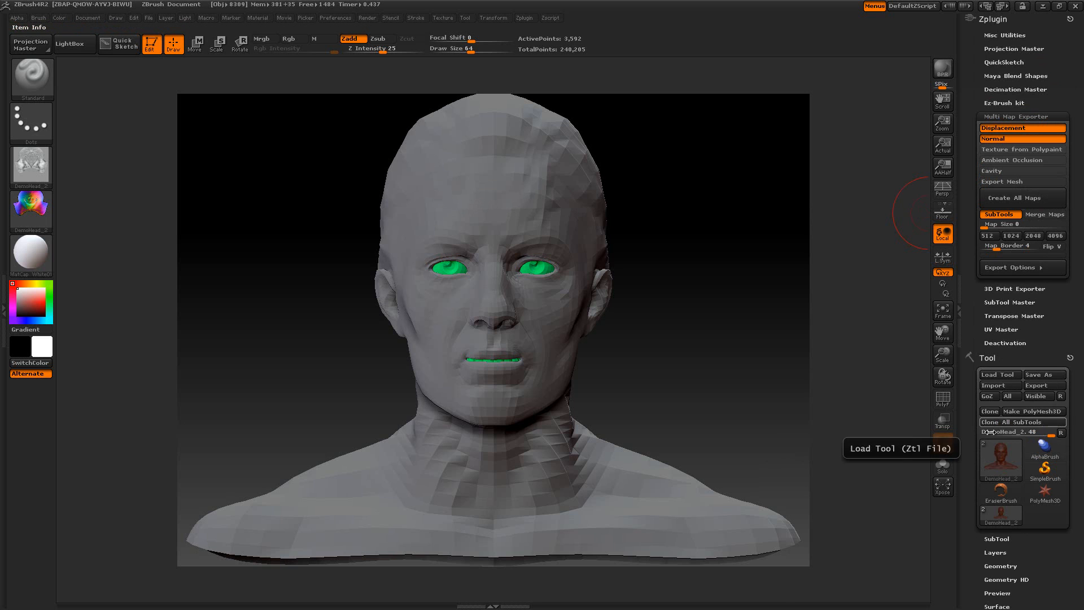
mouse_move(1002, 452)
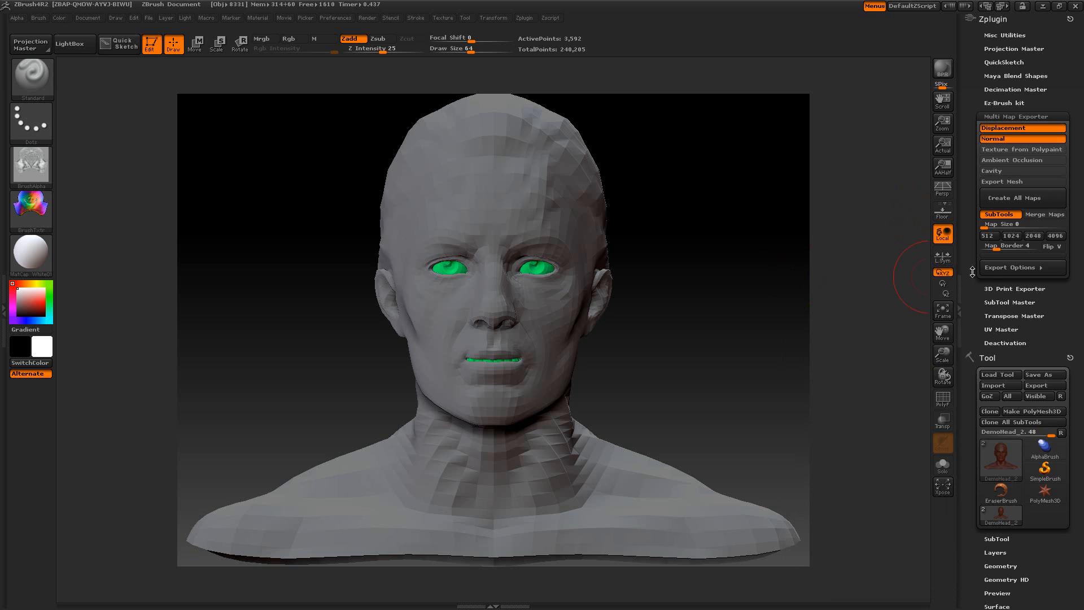
- Expand the export options and try .psd as the 16 Bit format and .jpg as the 8 Bit format in the file options
click(993, 269)
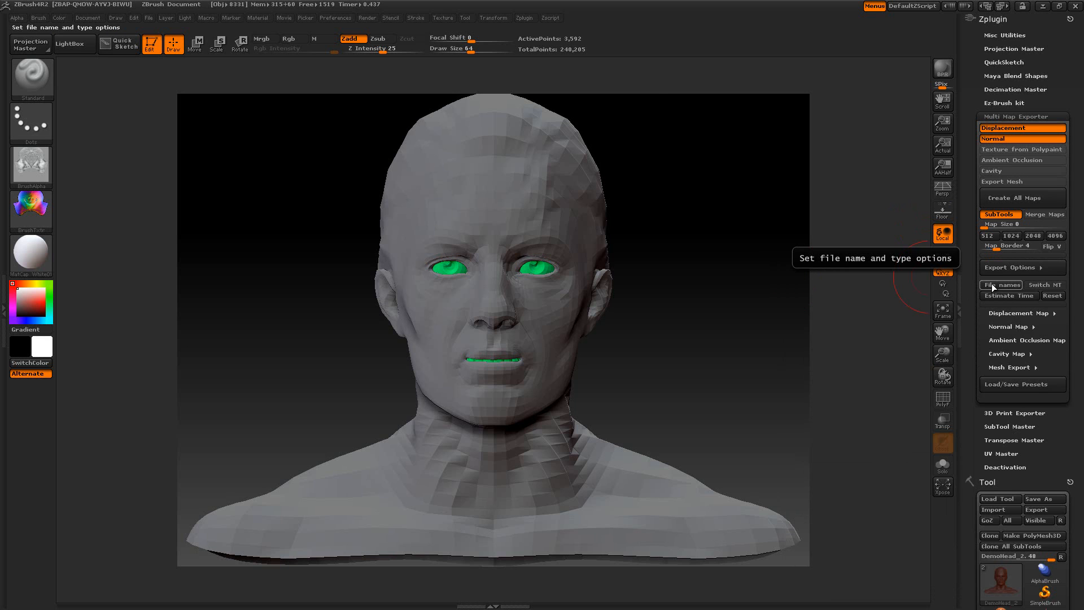
click(991, 284)
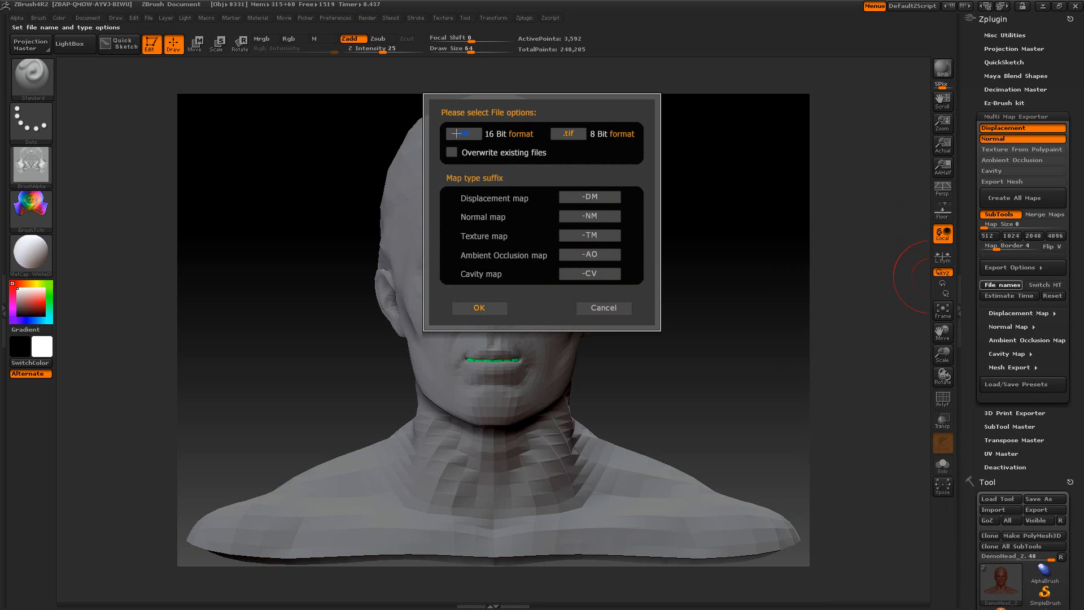
click(453, 133)
click(566, 129)
click(565, 130)
click(565, 129)
click(564, 132)
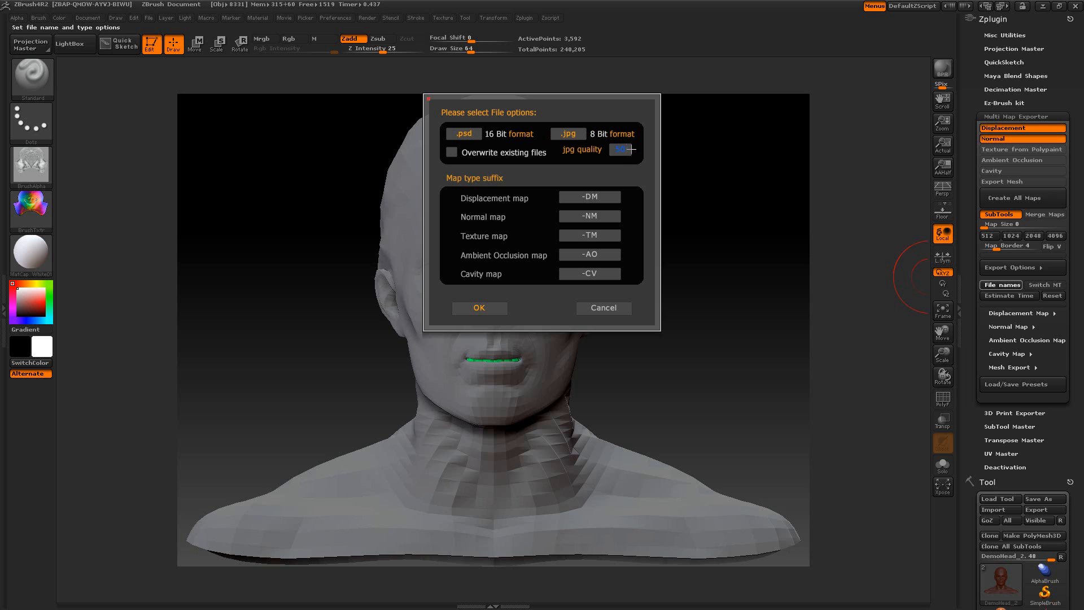
- Try a jpg quality of 100 in the file options and discard the changes
click(626, 149)
click(626, 149)
text(100)
key(Return)
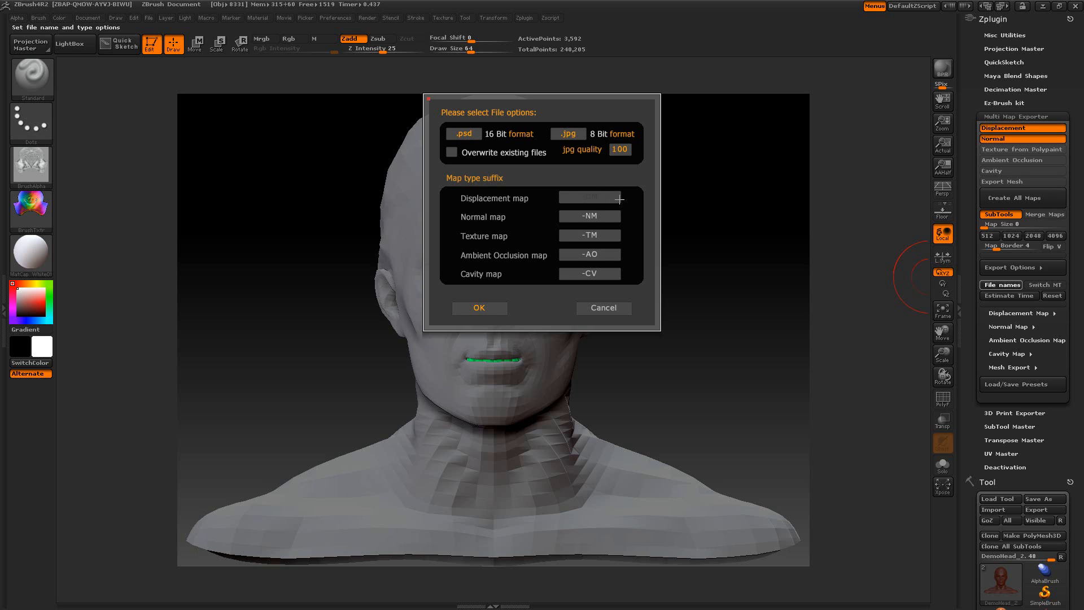
click(613, 307)
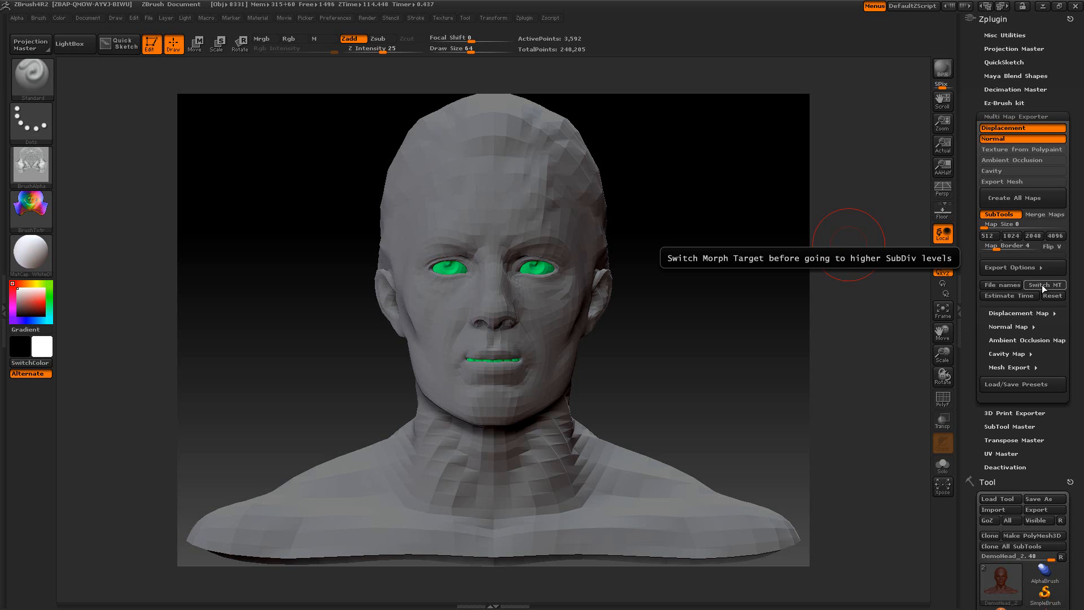
- Estimate the map creation time, reset the Multi Map Exporter and turn Normal on and Flip V off
click(996, 296)
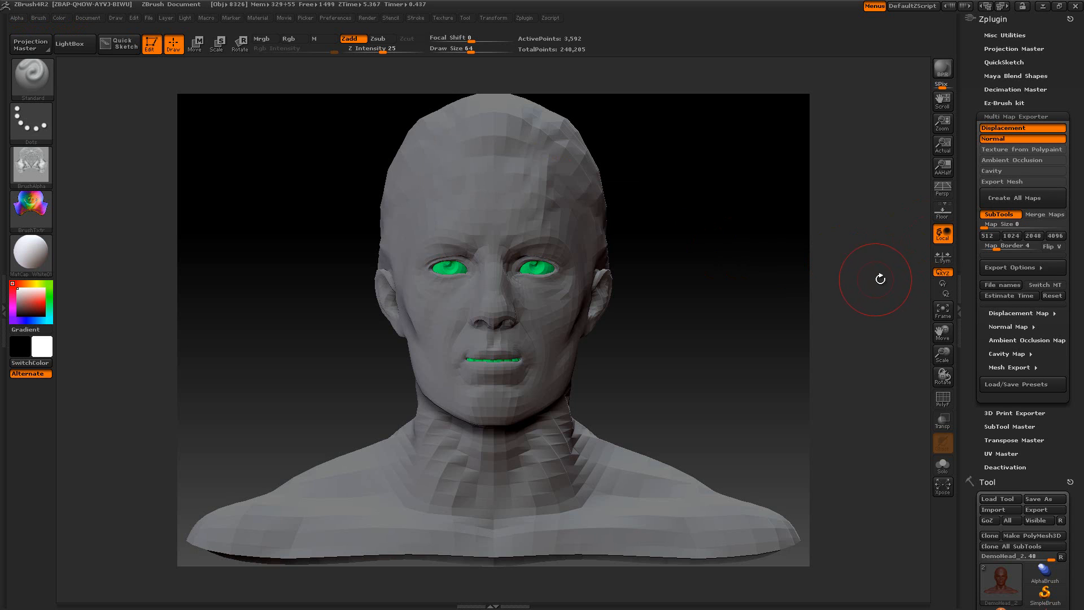
click(1049, 295)
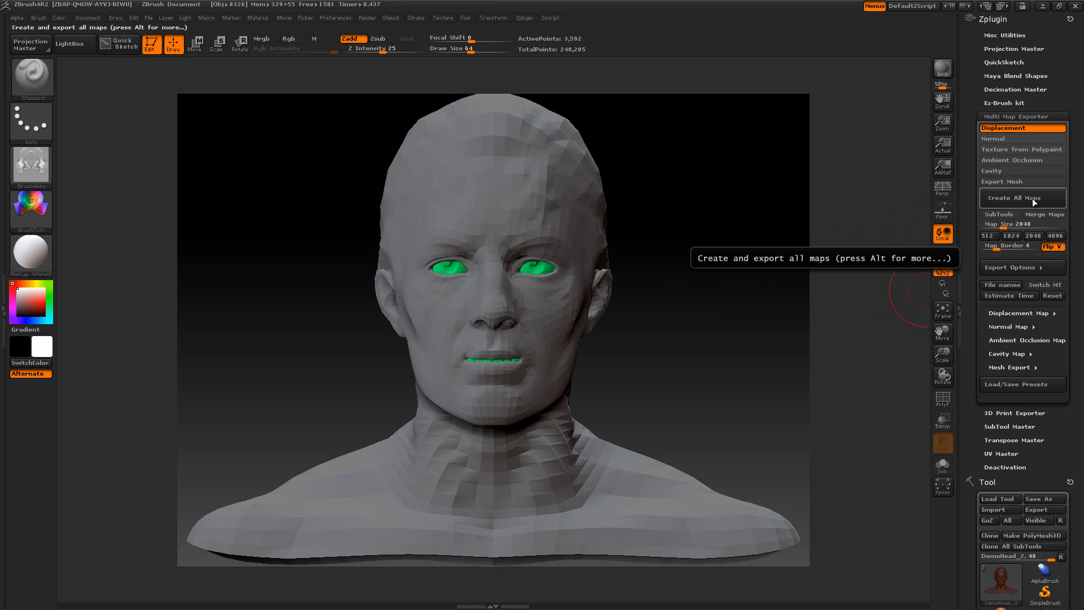
click(996, 140)
click(1052, 246)
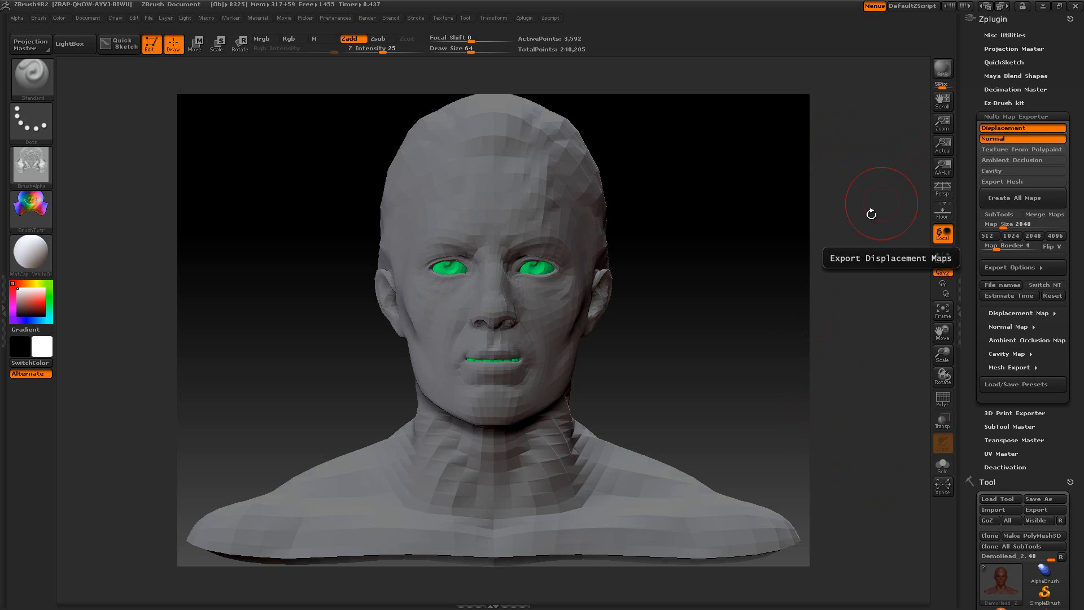
- Compare the exporter's displacement map options with those in the tool's own Displacement Map section
click(1007, 315)
drag(971, 305, 967, 243)
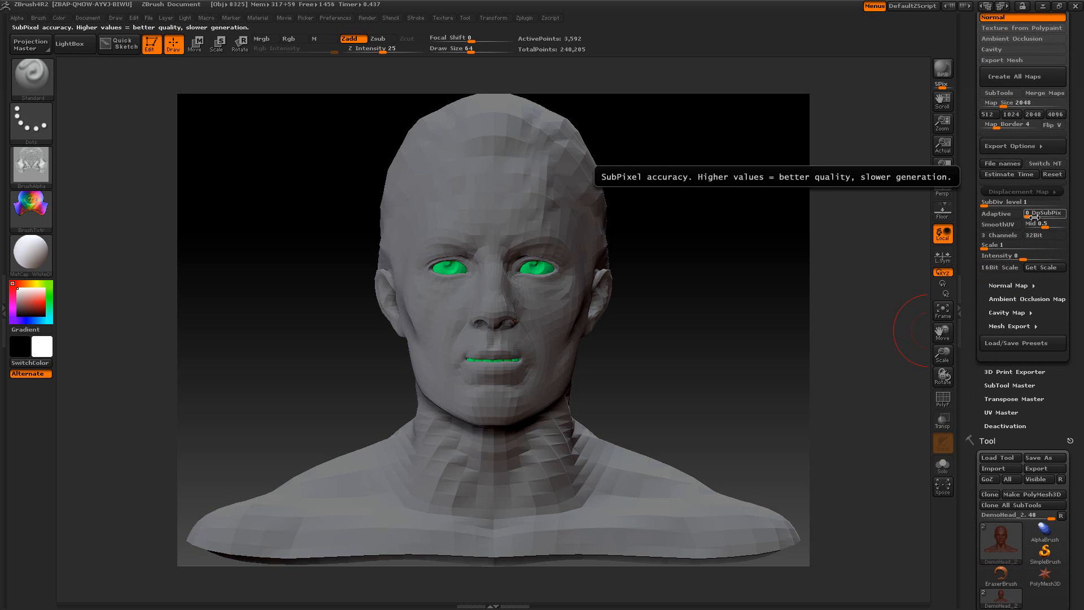
drag(971, 248, 969, 132)
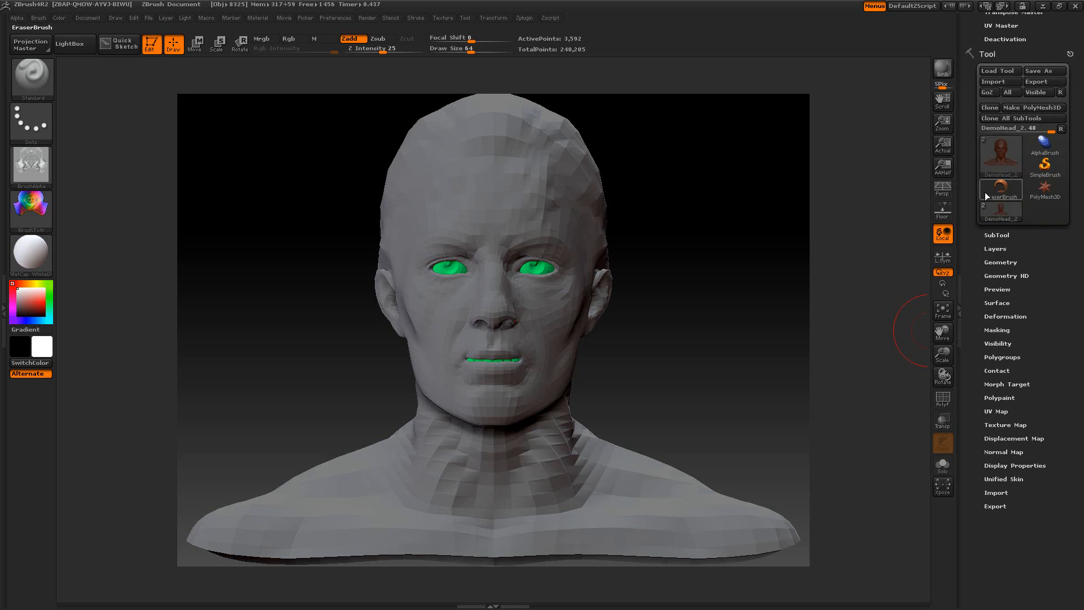
click(1009, 438)
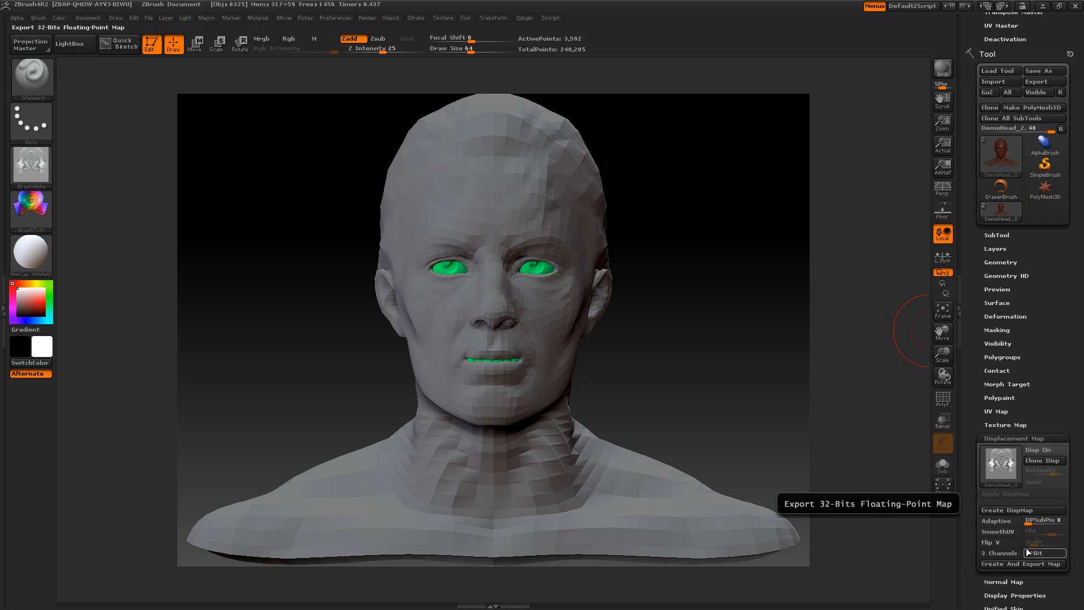
click(1011, 438)
scroll(985, 379, up, 10)
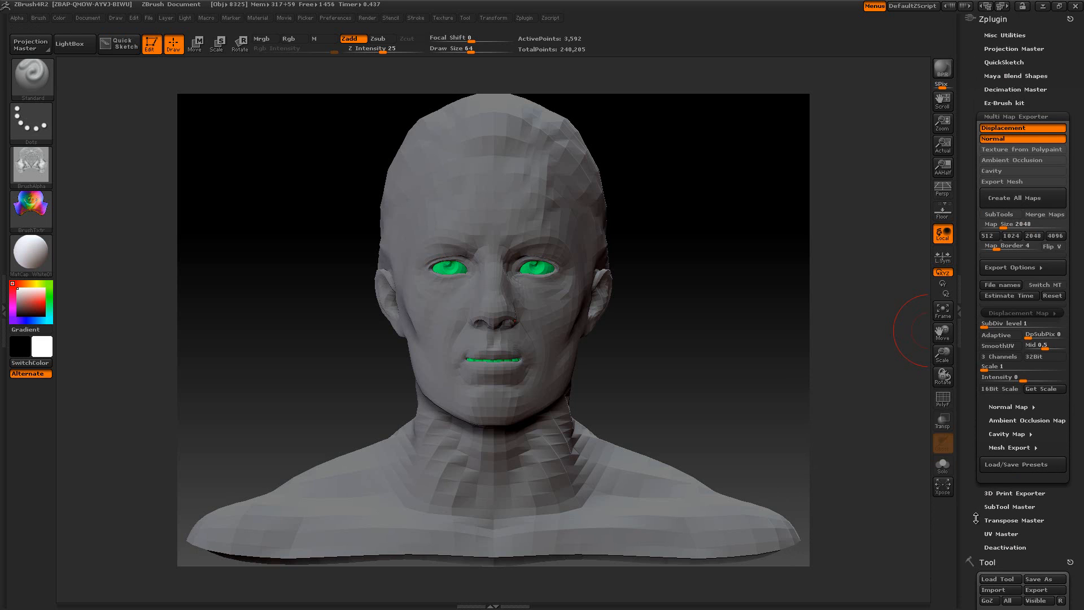
- Examine the exporter's displacement Mid, SmoothUV and SubDiv level options and its normal map options
click(1036, 348)
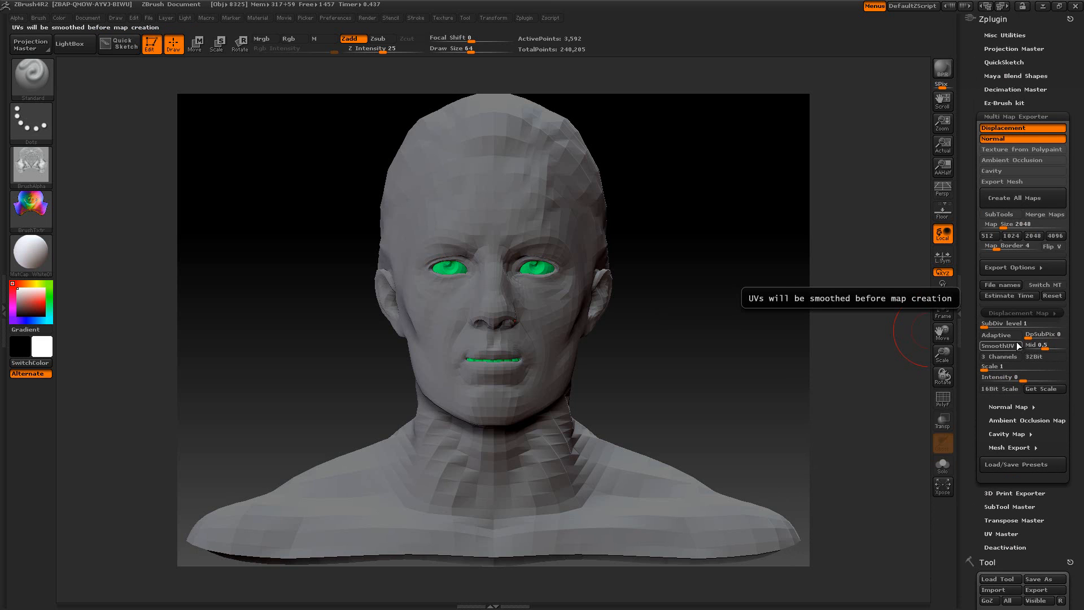
click(1001, 327)
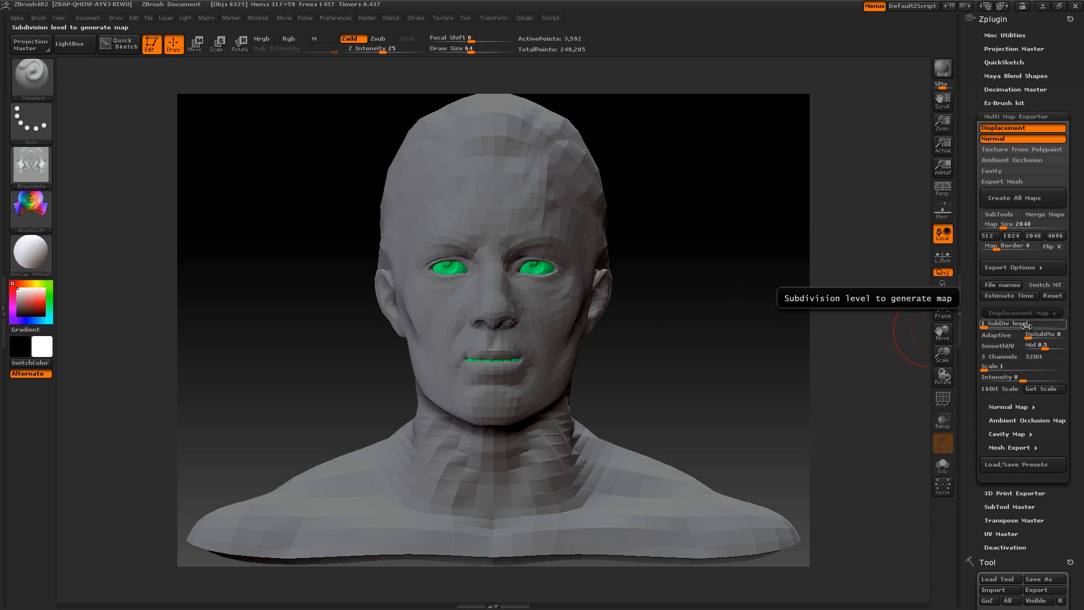
click(1007, 314)
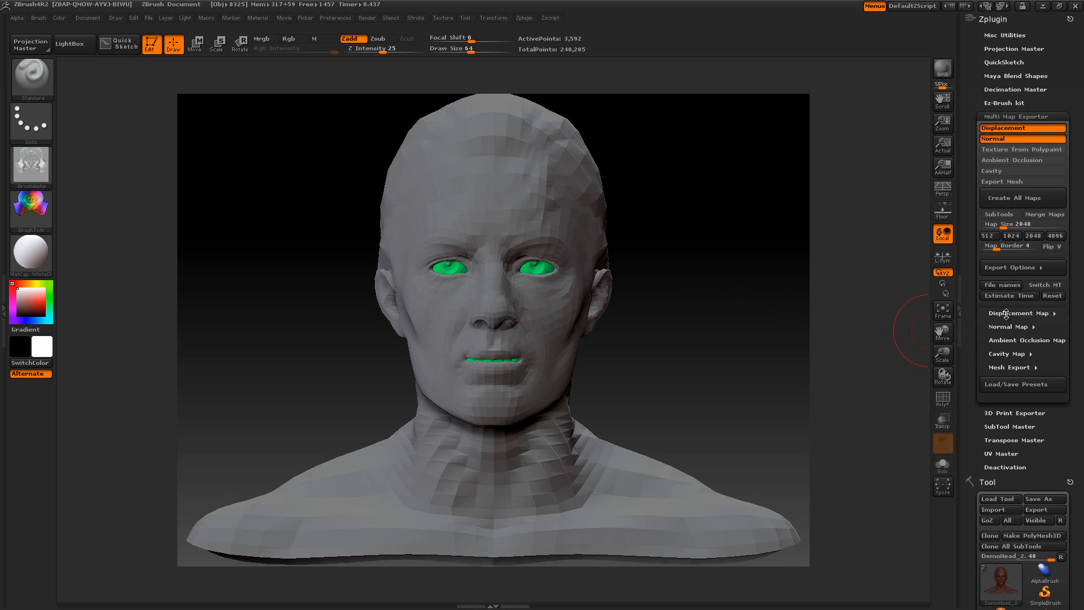
click(1008, 326)
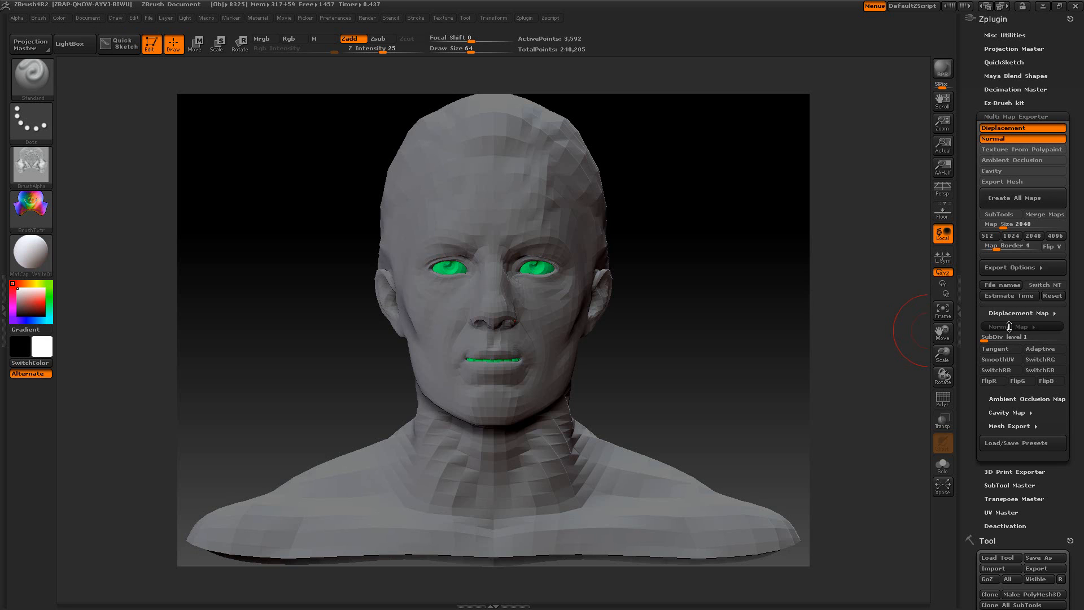
click(1008, 326)
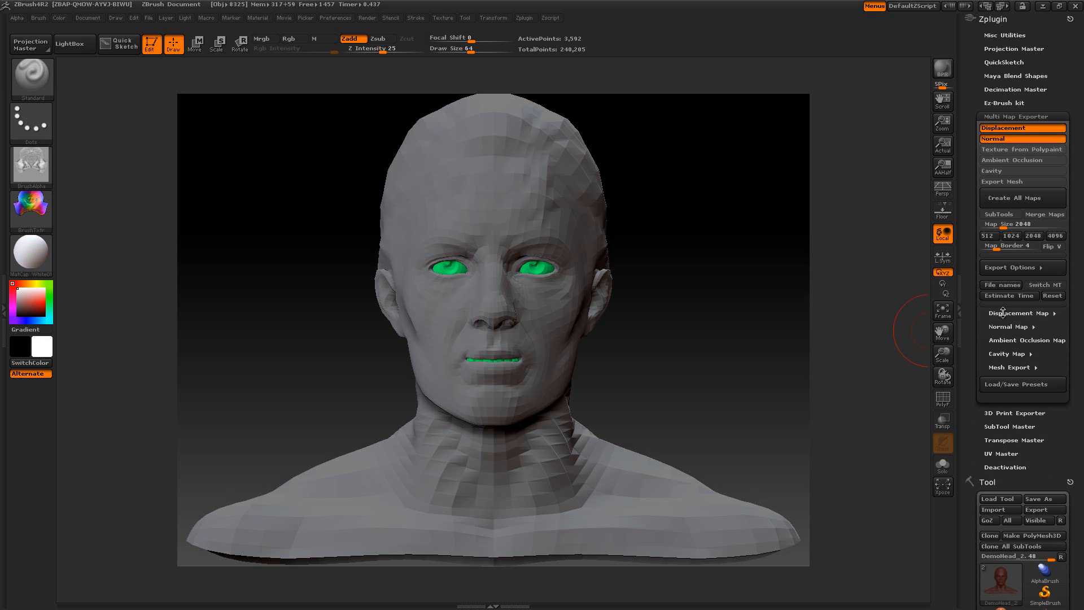
- Reopen the exporter's displacement options, expand the tool's Geometry section and view the head at subdivision level 4 and back at level 1
click(1002, 312)
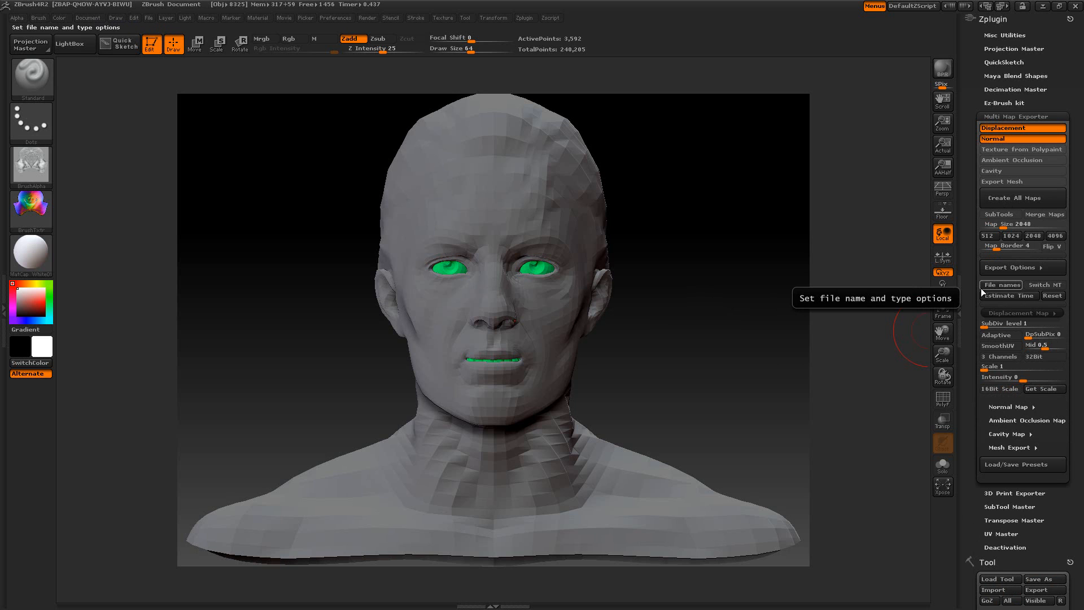
drag(973, 282, 961, 188)
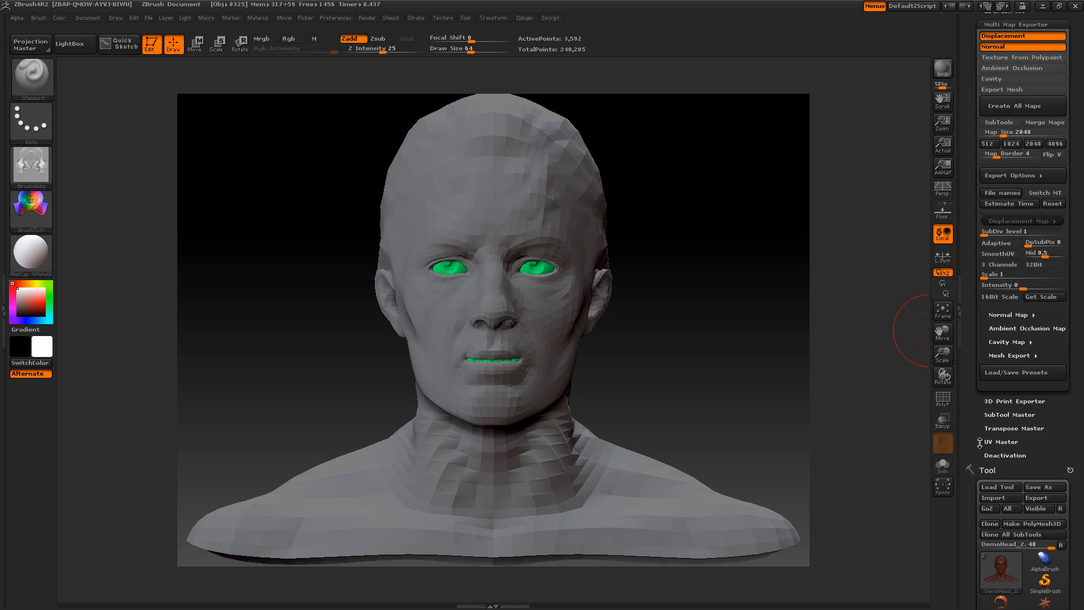
scroll(980, 438, down, 6)
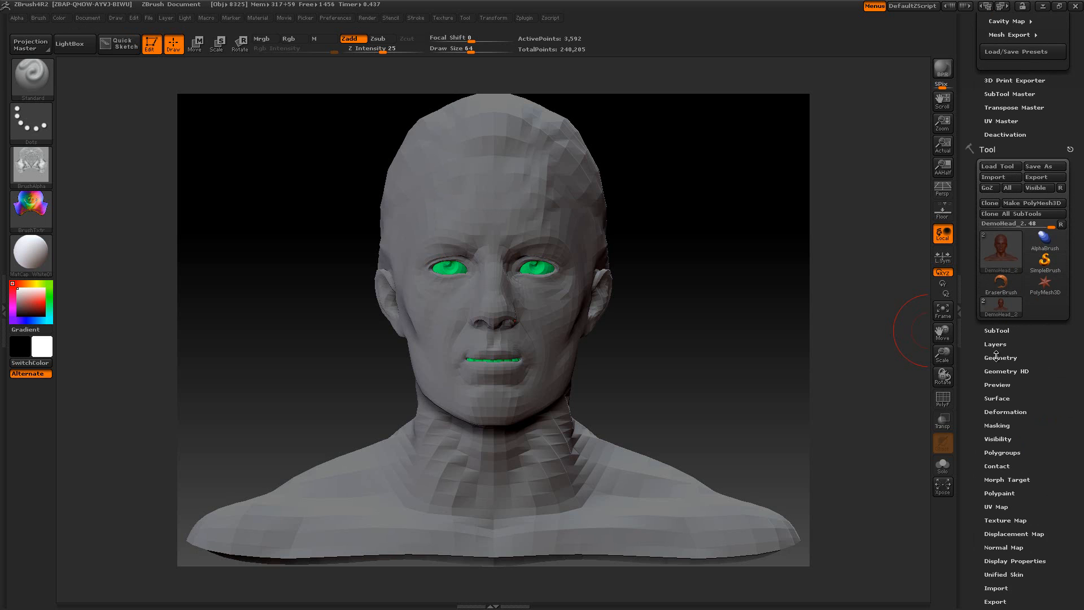
click(998, 357)
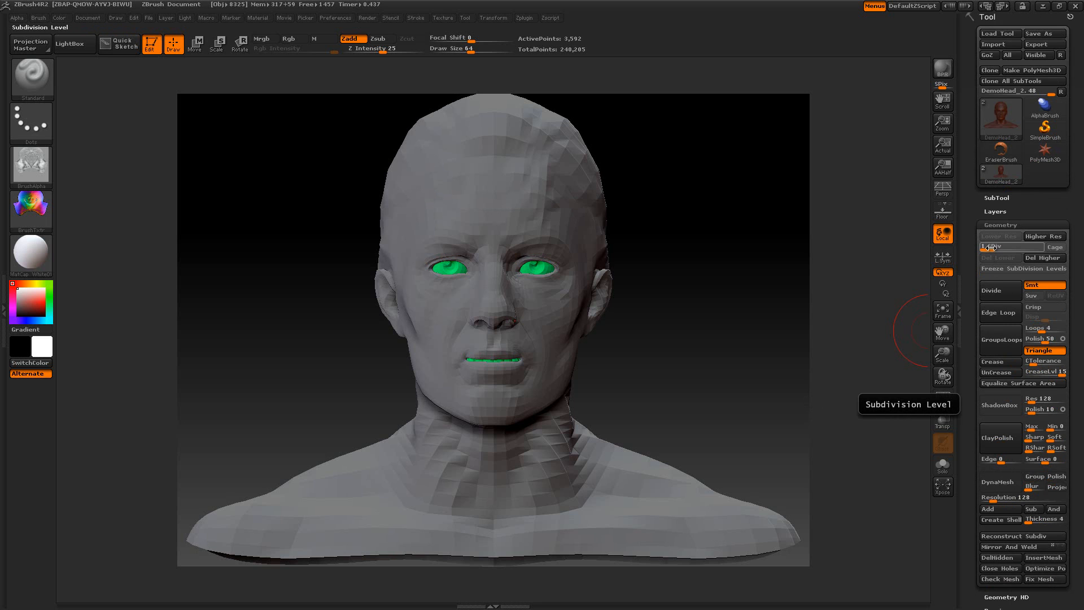
drag(985, 247, 1043, 246)
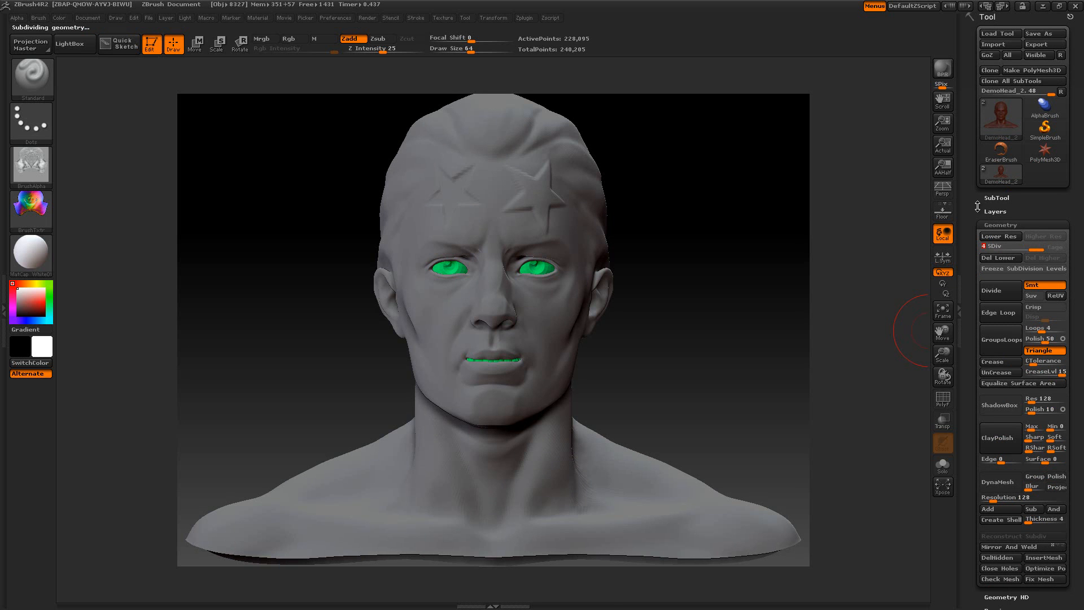
drag(1040, 247, 989, 247)
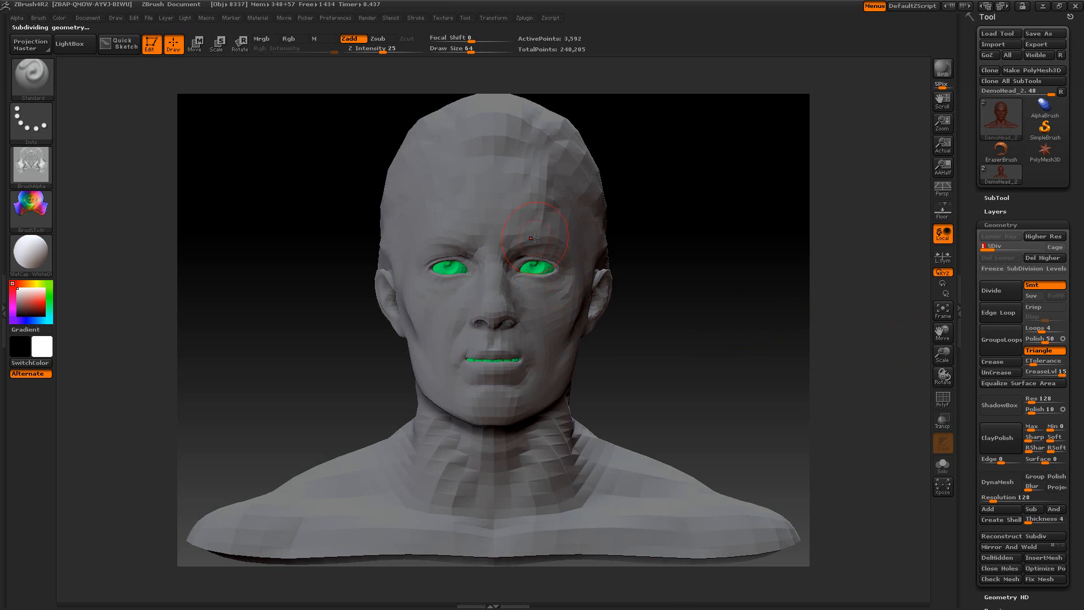
- Turn on the displacement map preview for the head in the tool's Displacement Map section
drag(968, 361, 964, 240)
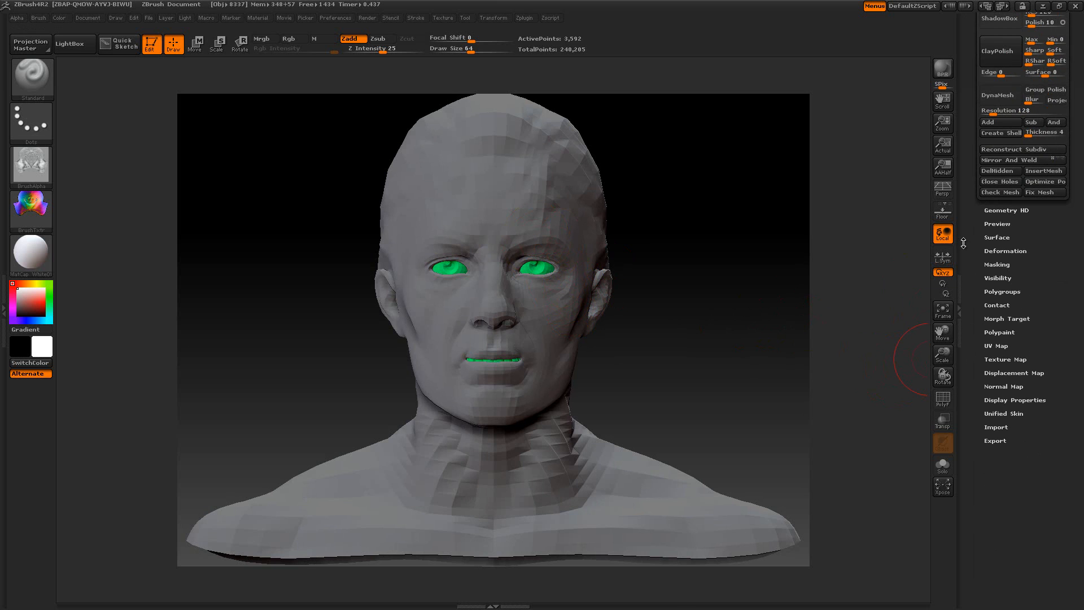
click(1011, 372)
click(1035, 388)
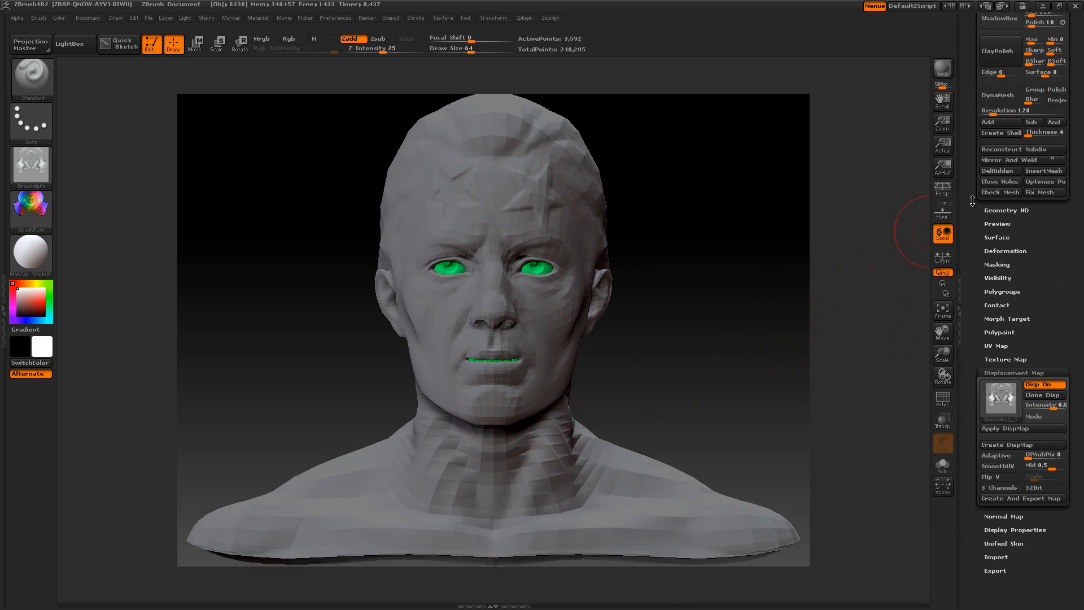
- View the previewed displacement at subdivision levels 2 and 4 and return the head to level 1
scroll(972, 200, up, 8)
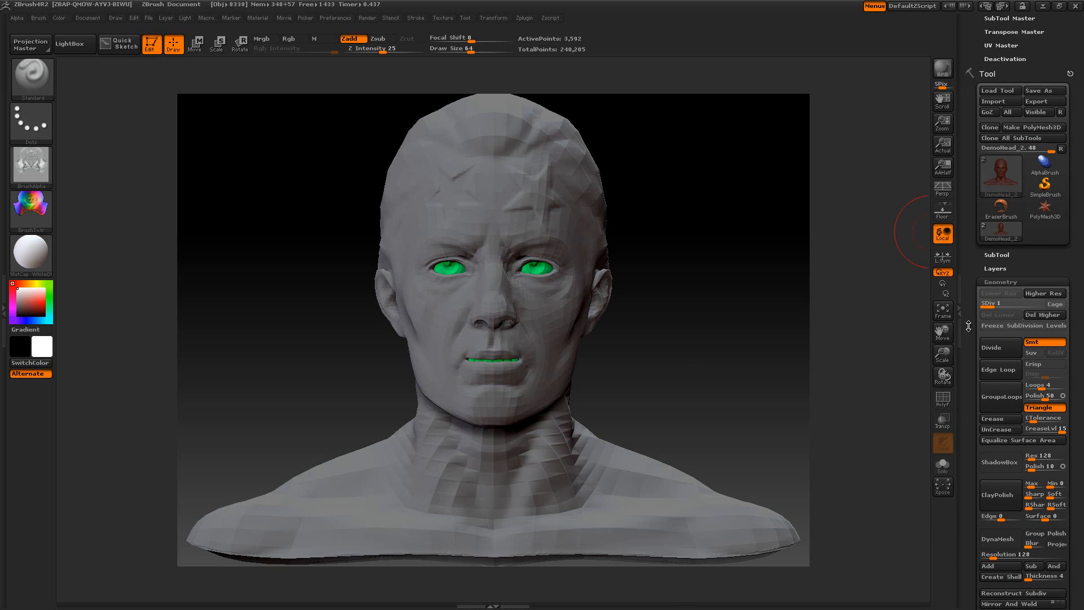
click(995, 306)
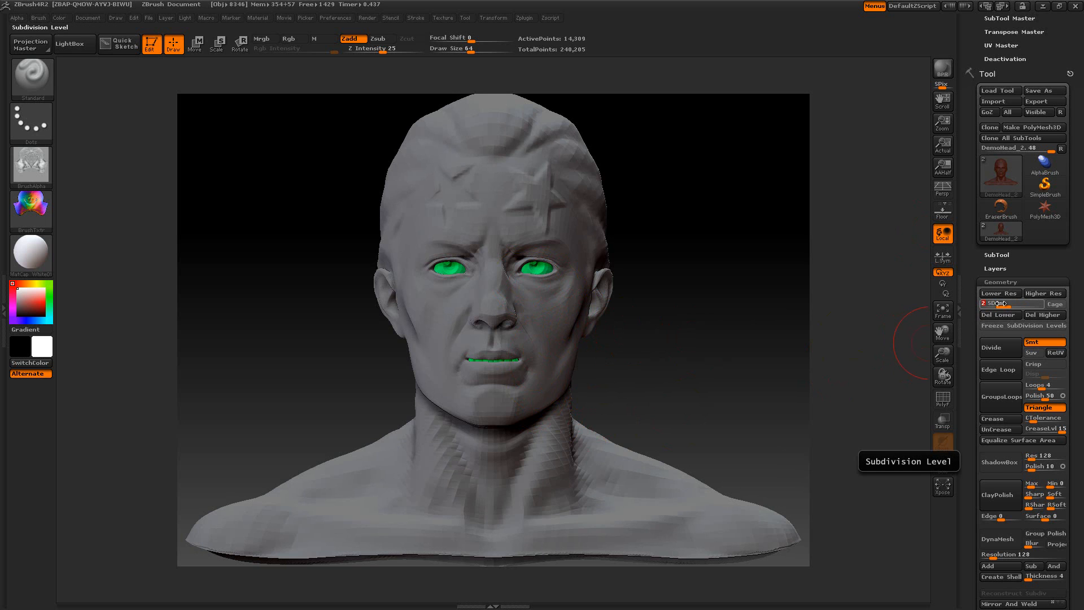
drag(991, 306, 1045, 306)
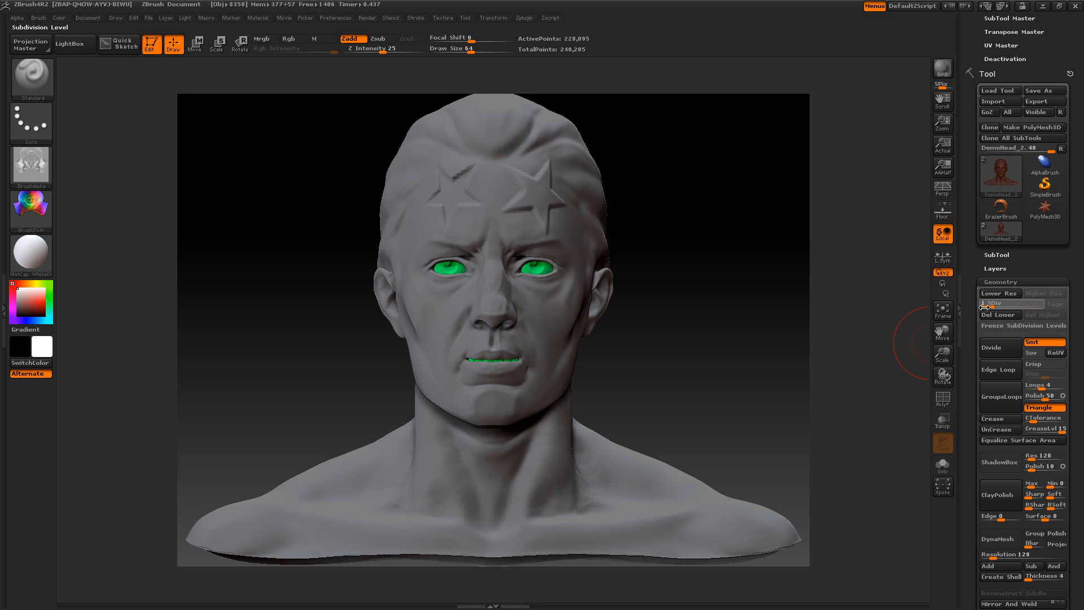
drag(984, 305, 1042, 309)
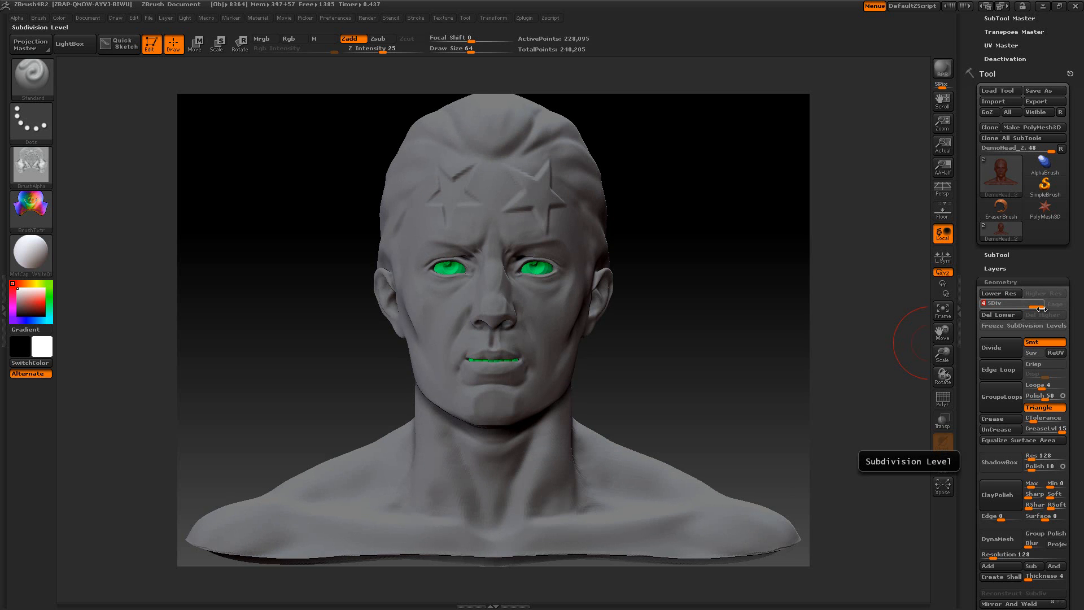
drag(1042, 309, 988, 309)
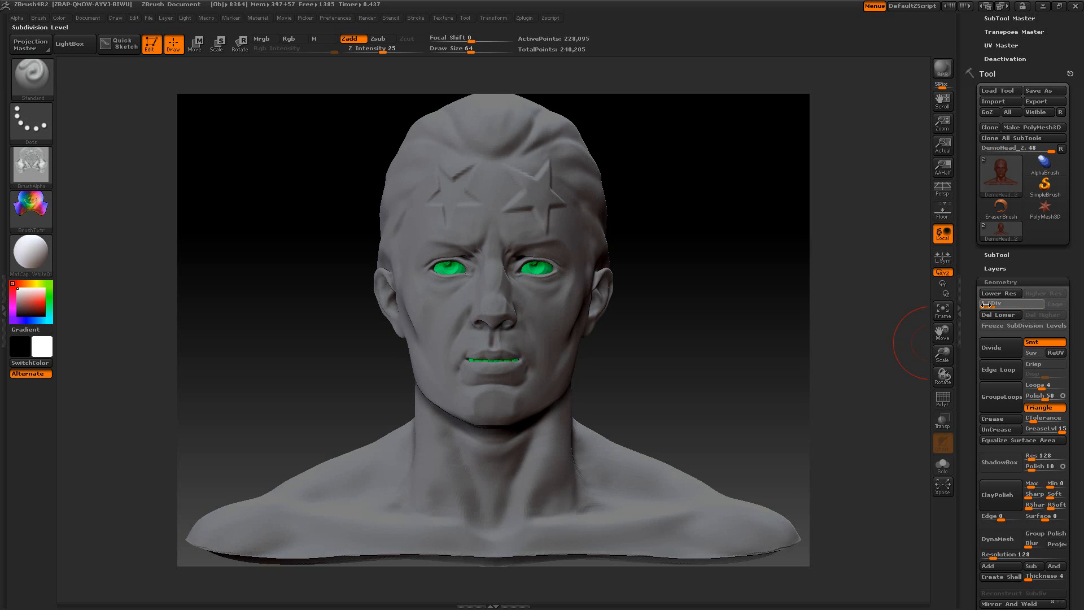
- Try SubDiv levels 4 and 6 for the exporter's displacement map and set it back to 1
scroll(977, 391, up, 7)
scroll(977, 391, up, 4)
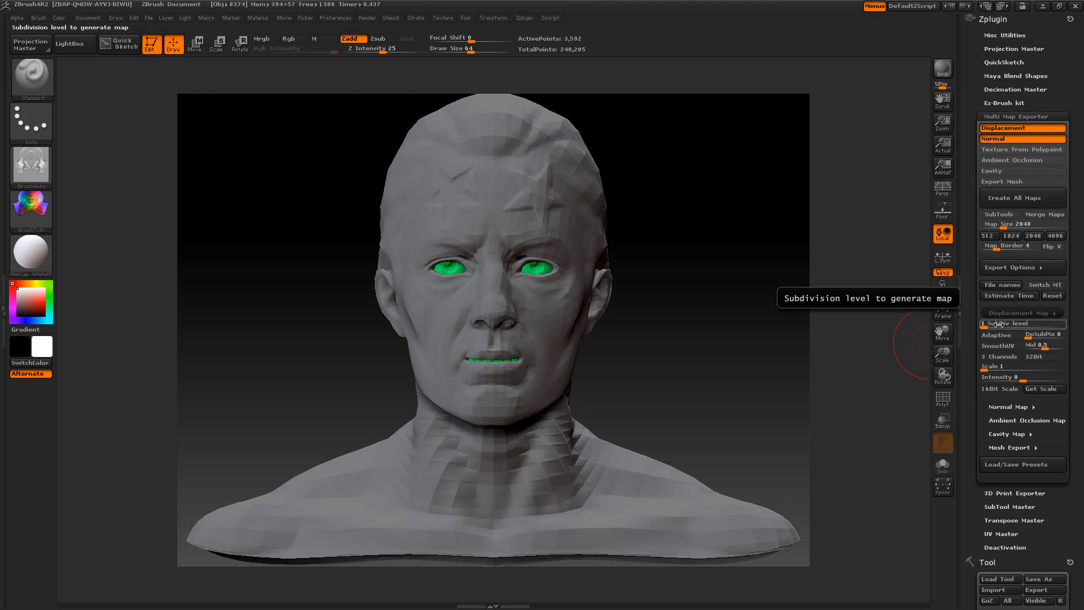
click(995, 326)
drag(989, 325, 1008, 325)
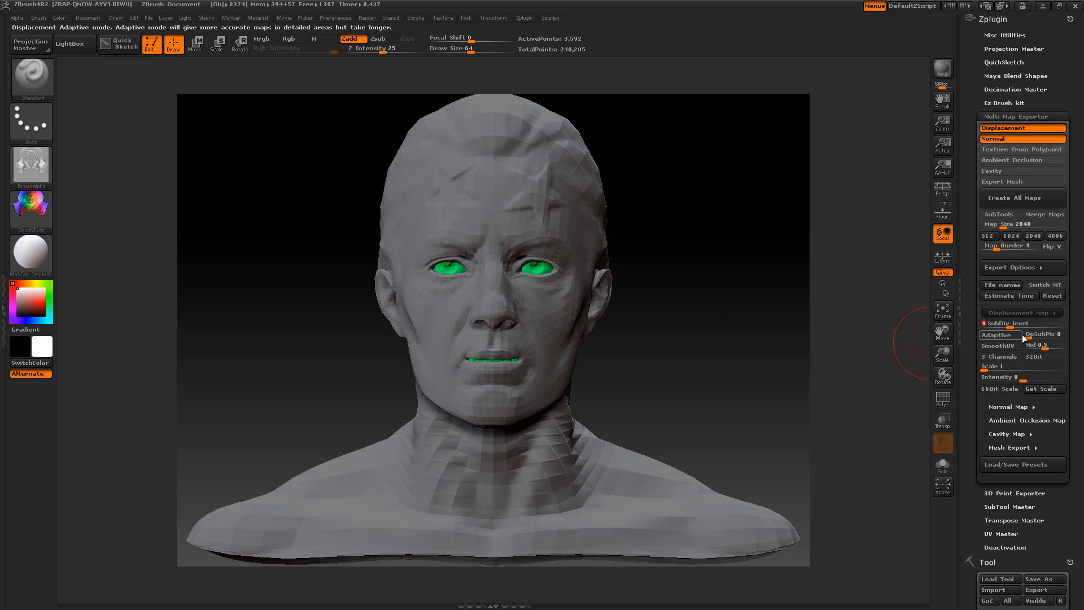
mouse_move(1014, 326)
mouse_down()
mouse_move(1040, 327)
mouse_move(1031, 327)
mouse_up()
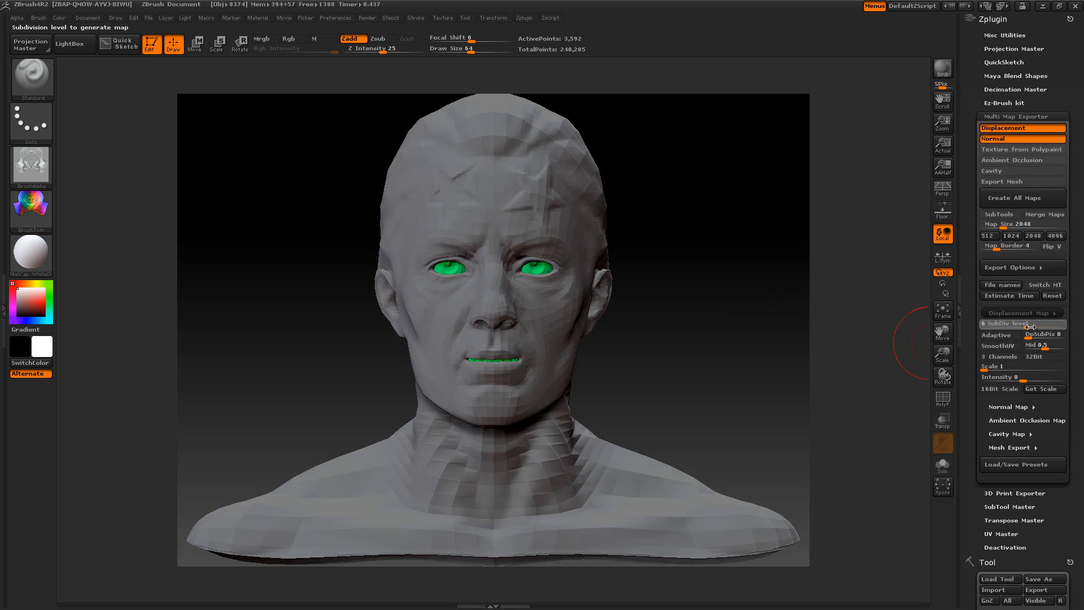
drag(1030, 327, 986, 326)
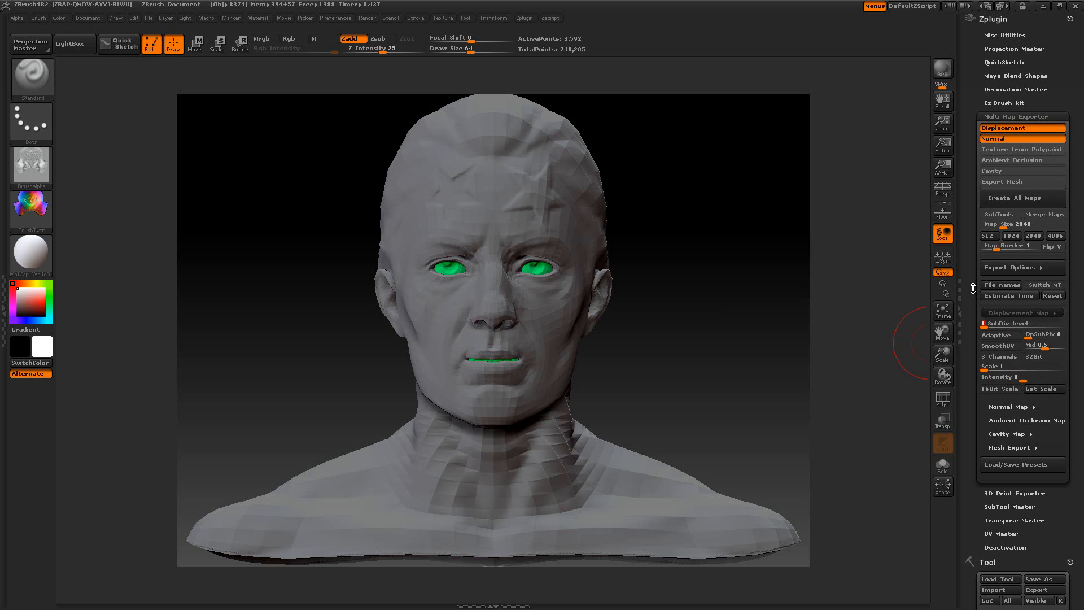
drag(973, 288, 973, 215)
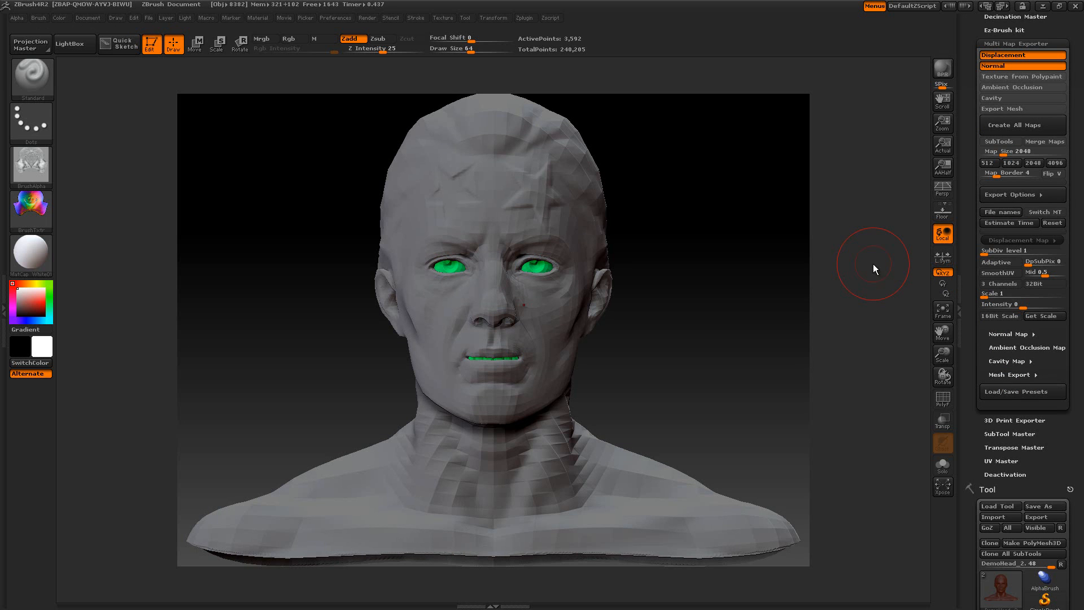
- Compare the exporter's normal map options with the tool's Normal Map settings, and look over the exporter's cavity map options
click(1003, 240)
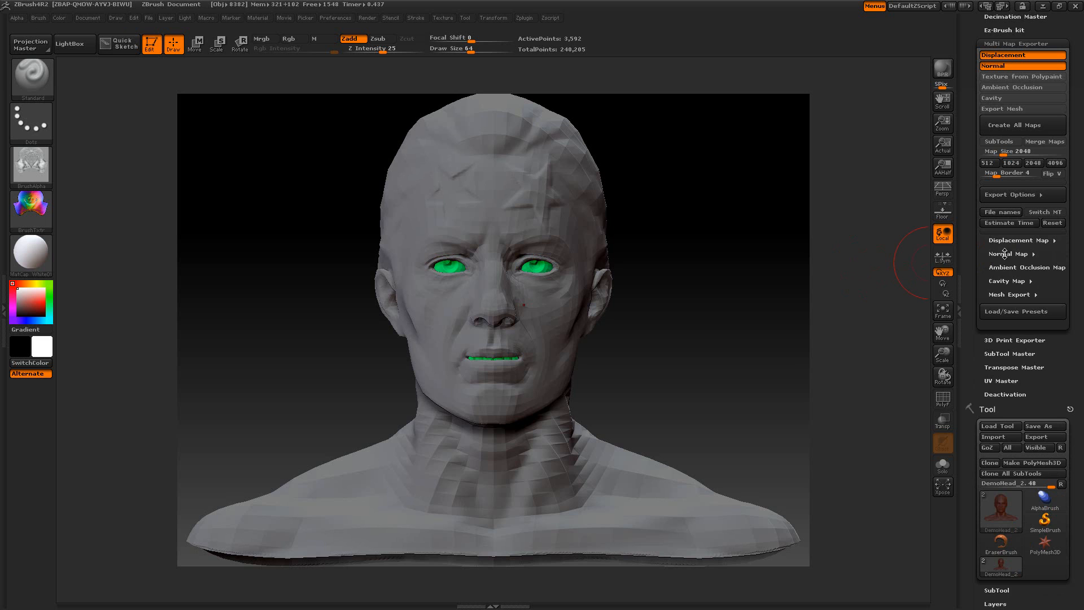
click(1004, 254)
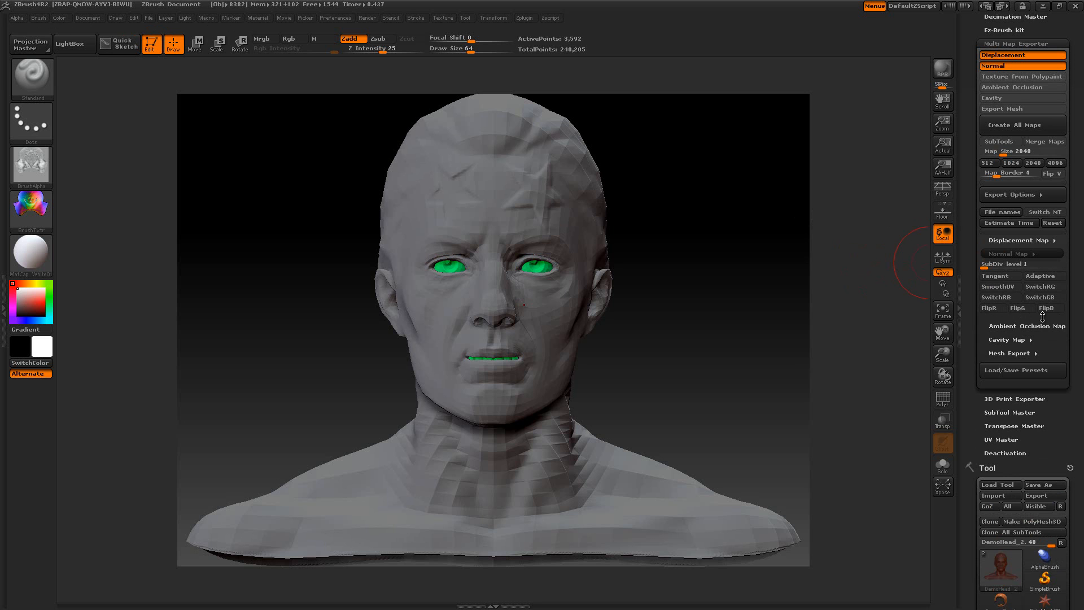
drag(974, 310, 962, 131)
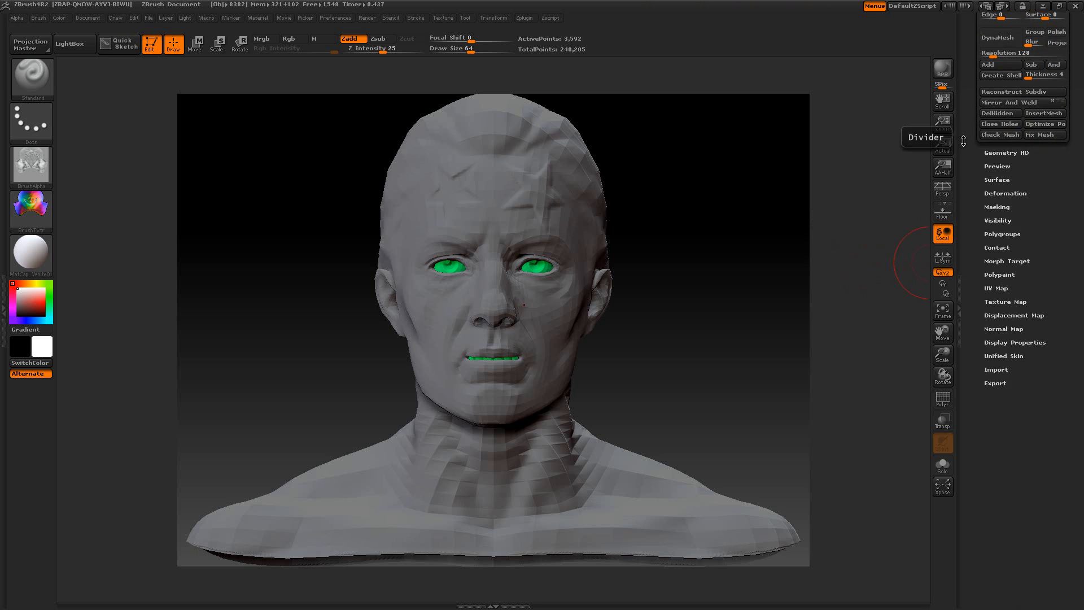
click(1003, 328)
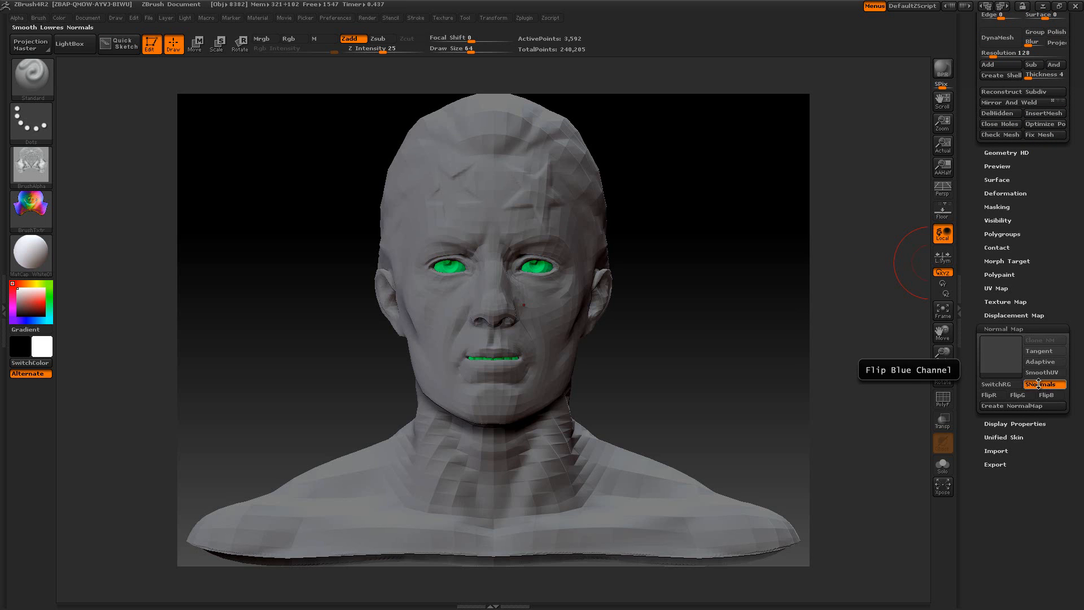
click(1015, 328)
drag(978, 225, 977, 405)
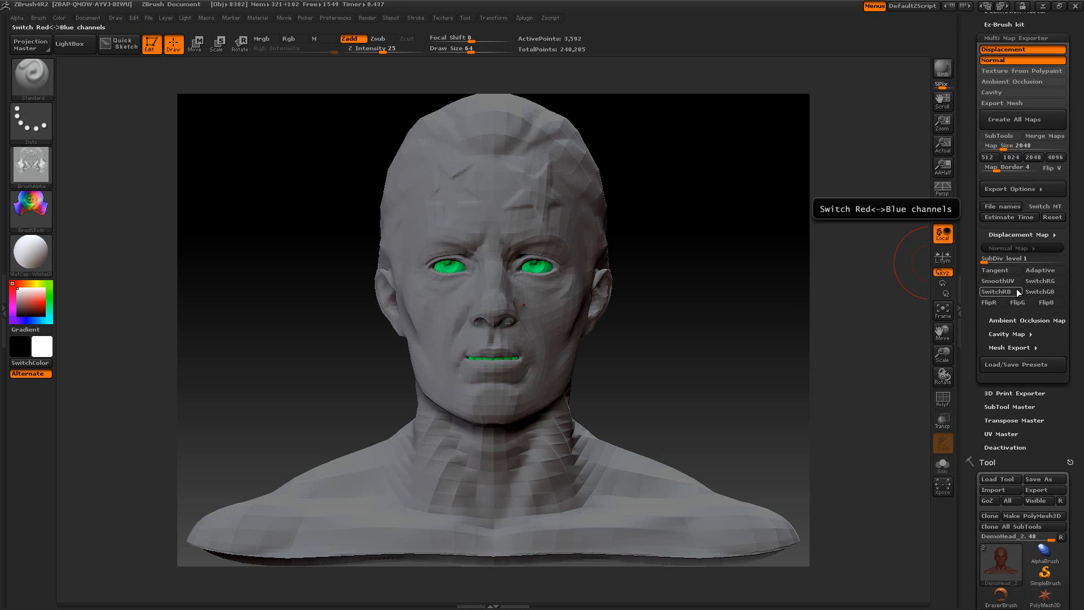
click(1007, 248)
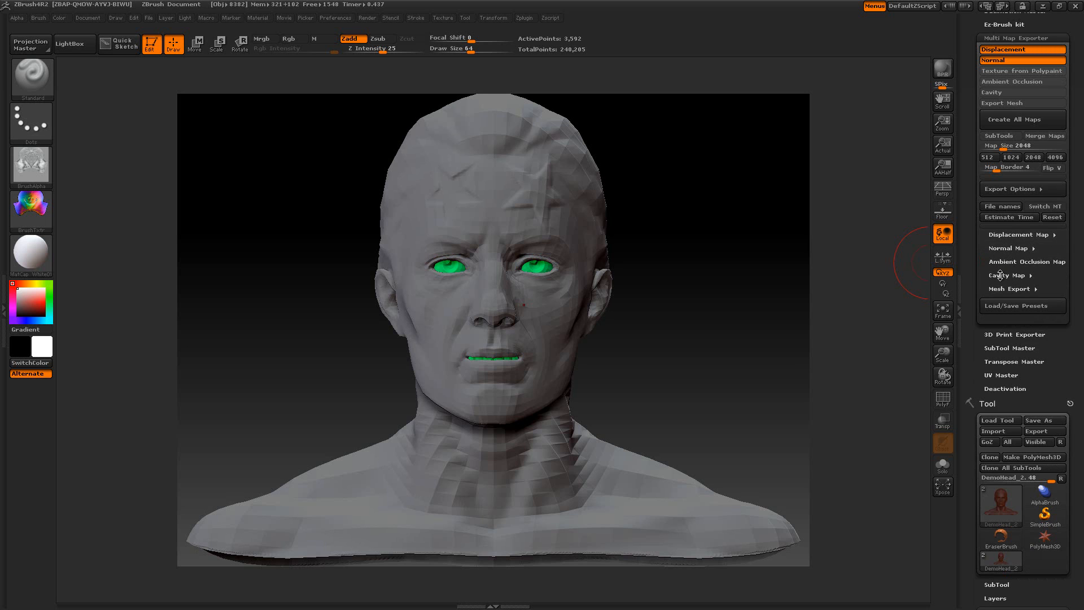
click(1000, 275)
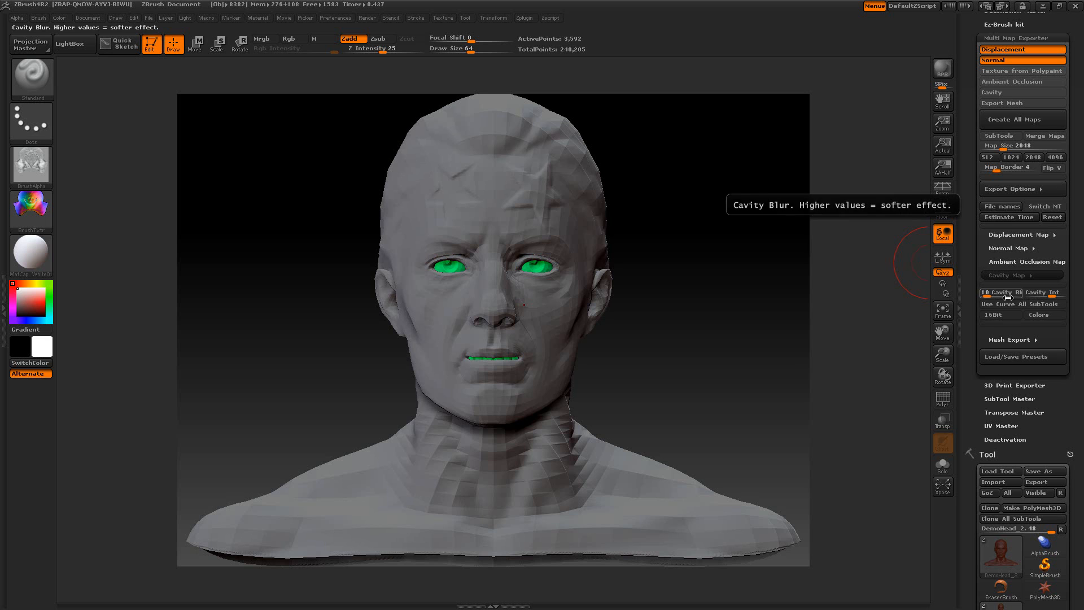
click(1014, 275)
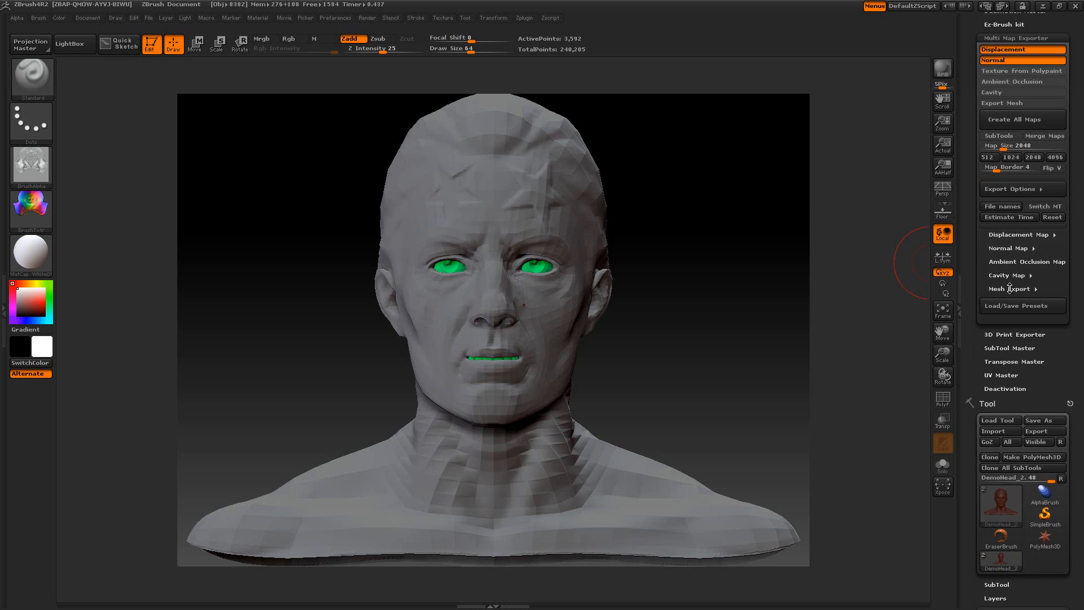
- Turn on Export Mesh in the exporter and review its mesh export options
click(1011, 288)
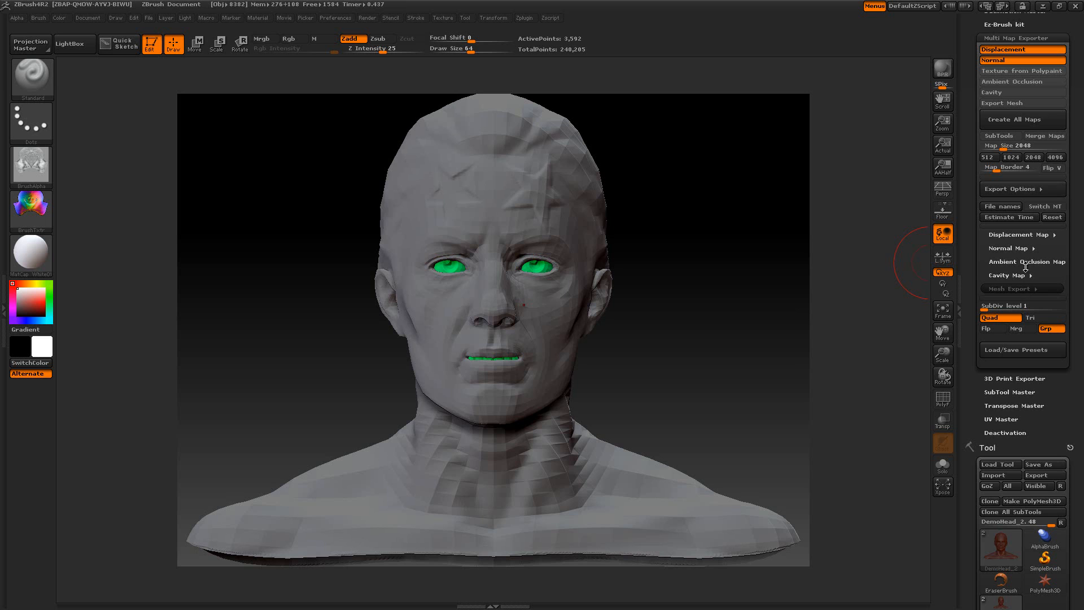
click(1001, 104)
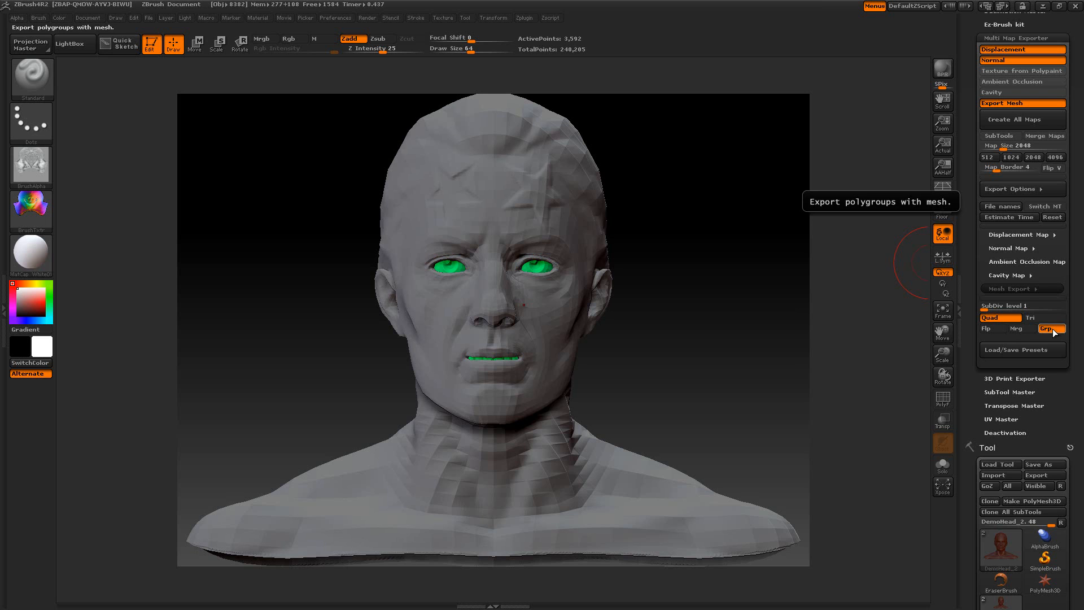
click(1009, 289)
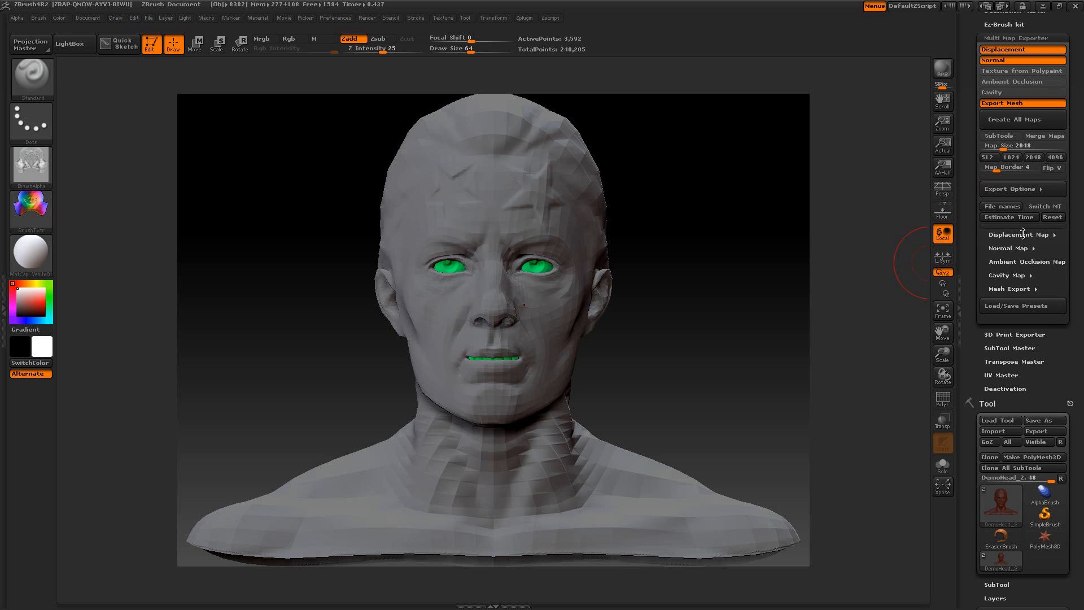
- View the exporter's choices for loading and saving presets, and cancel without choosing either
click(1011, 305)
click(552, 169)
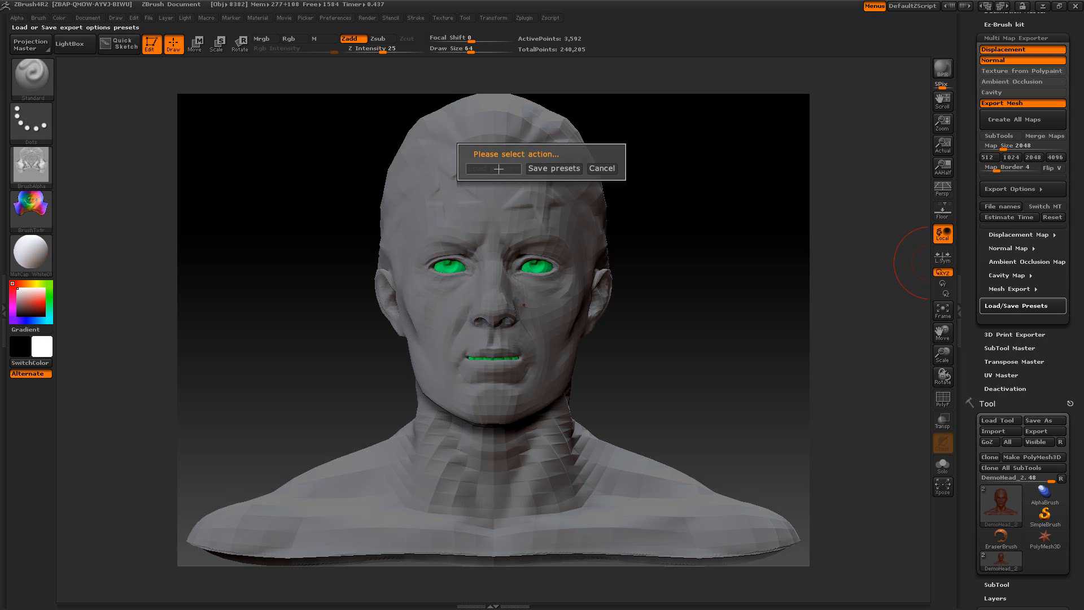
click(602, 168)
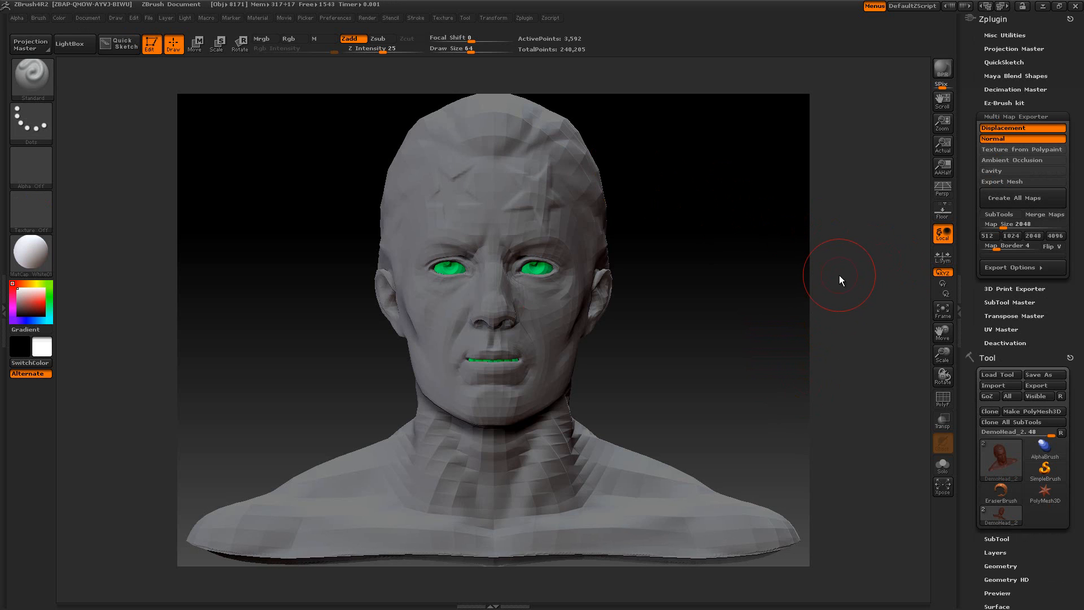
- Try adding Texture from Polypaint and Cavity to the exported maps, and reset all exporter settings to their defaults
click(993, 150)
click(994, 169)
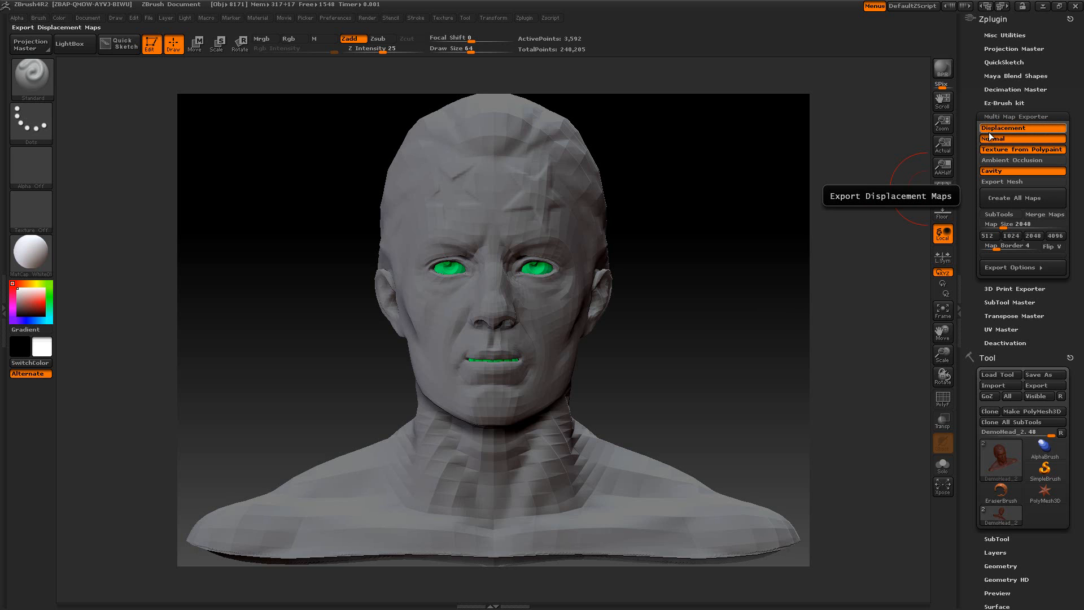
click(1026, 269)
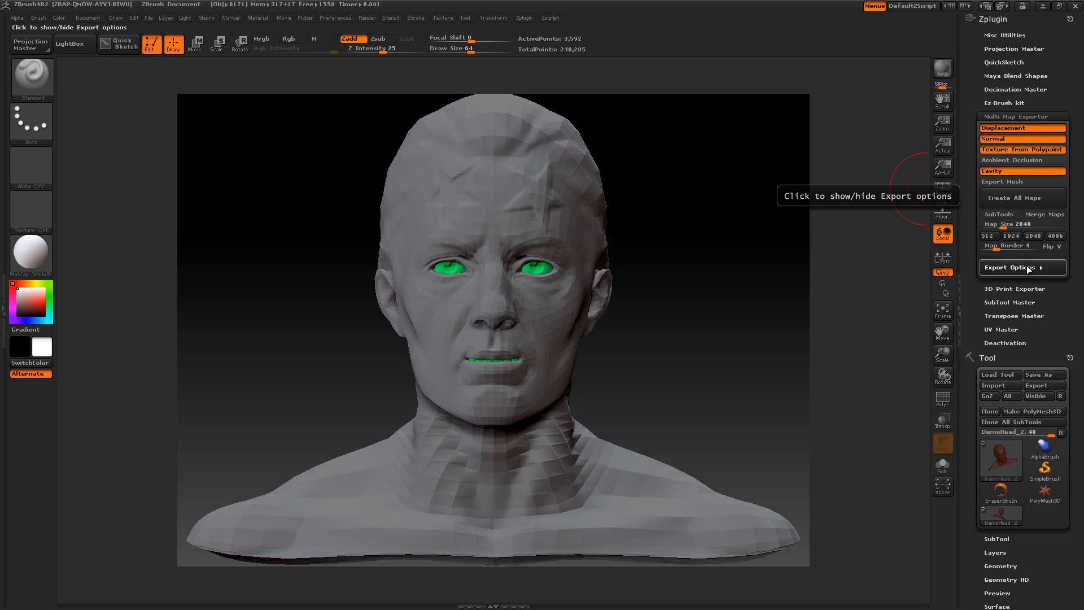
click(1054, 295)
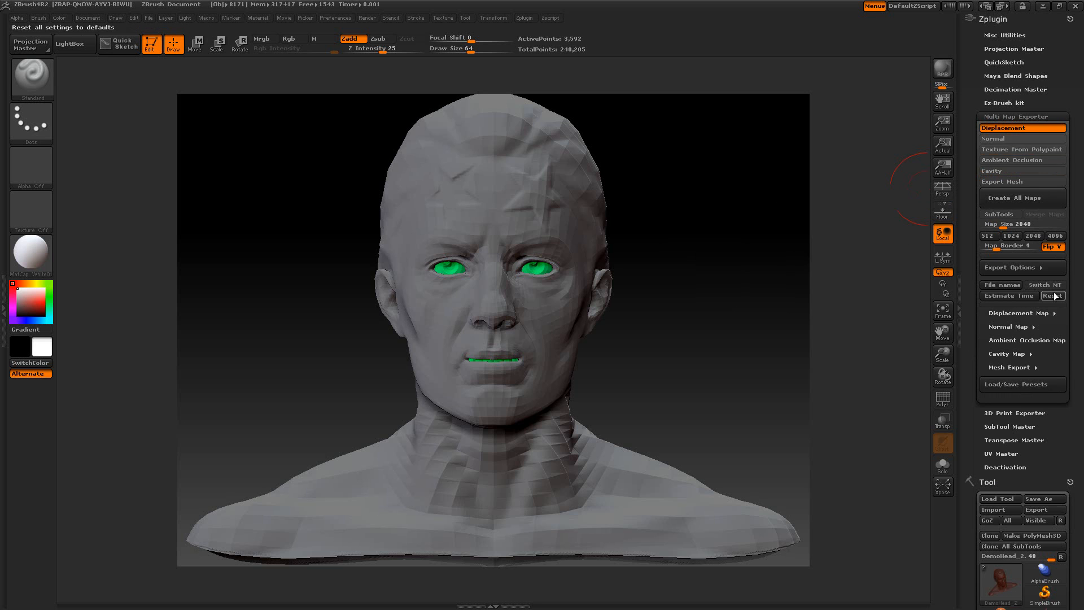
click(1032, 268)
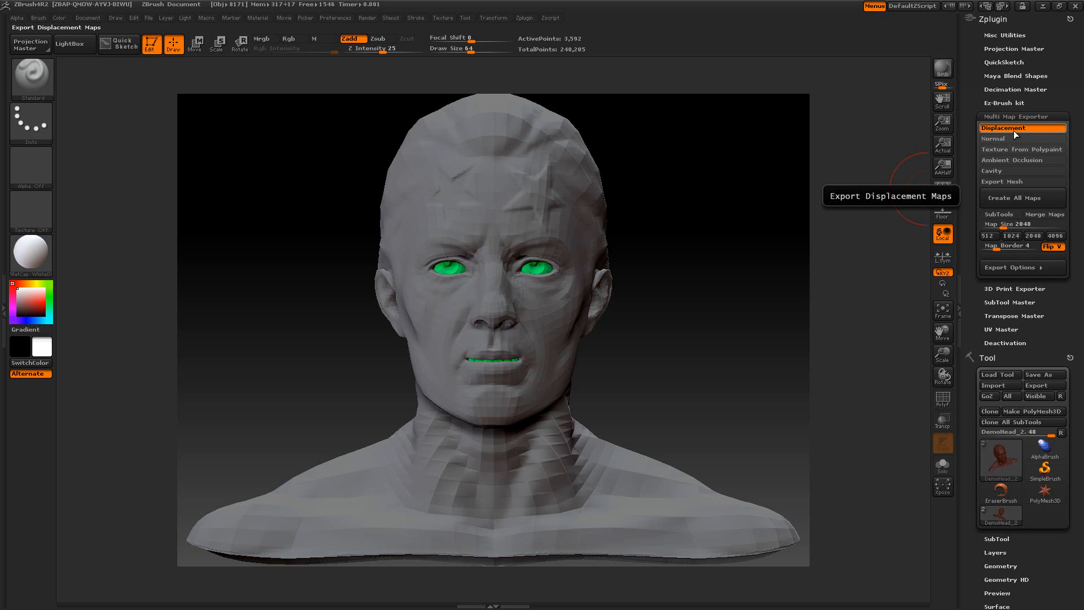
- Turn off Flip V for the exported maps and enable 3 Channels for the displacement map
click(1052, 246)
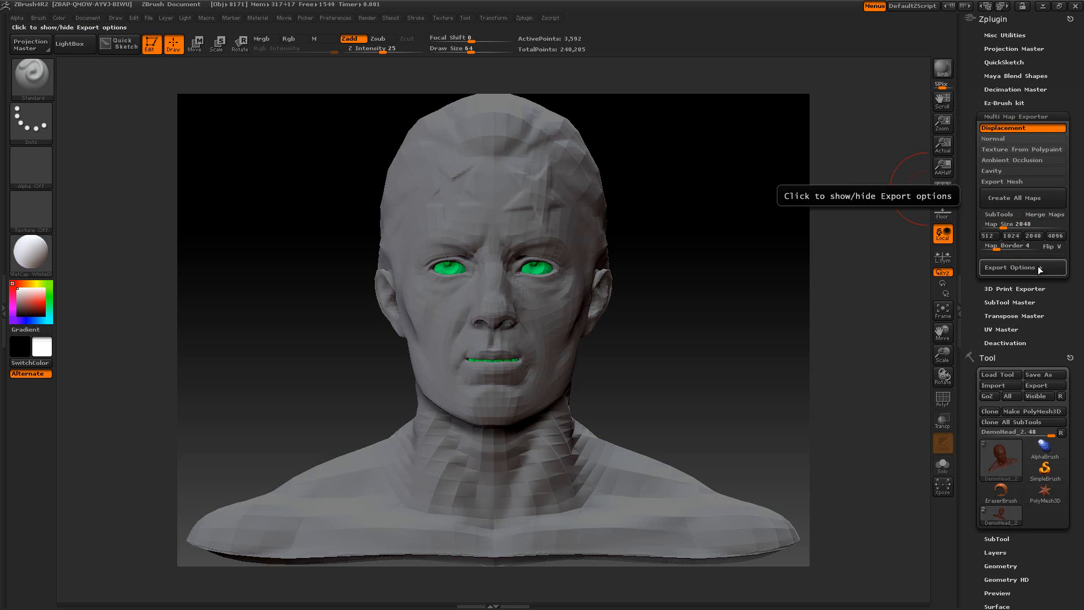
click(1038, 266)
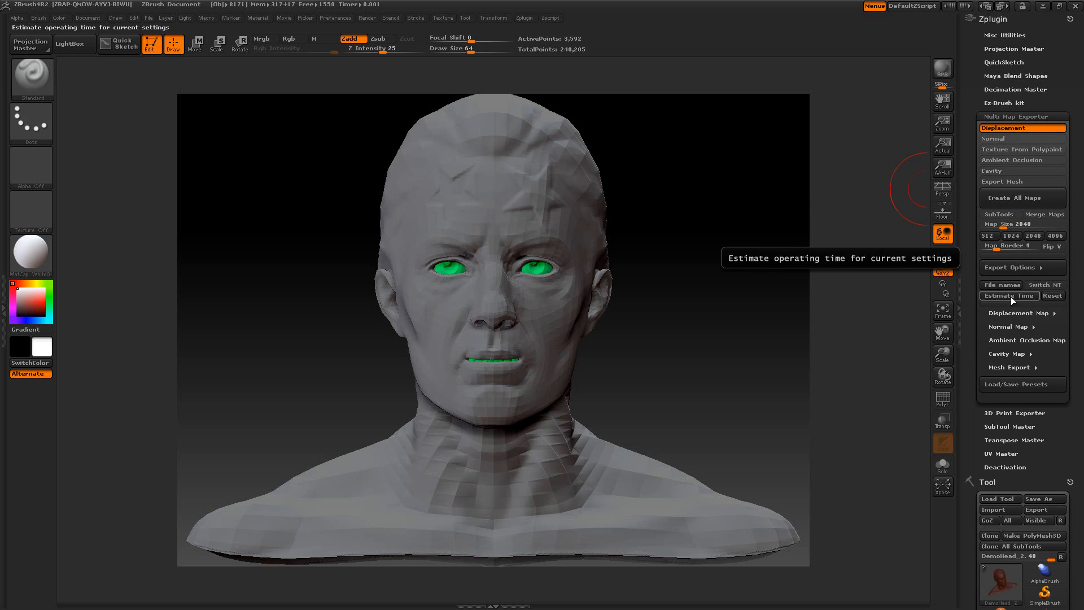
click(1014, 313)
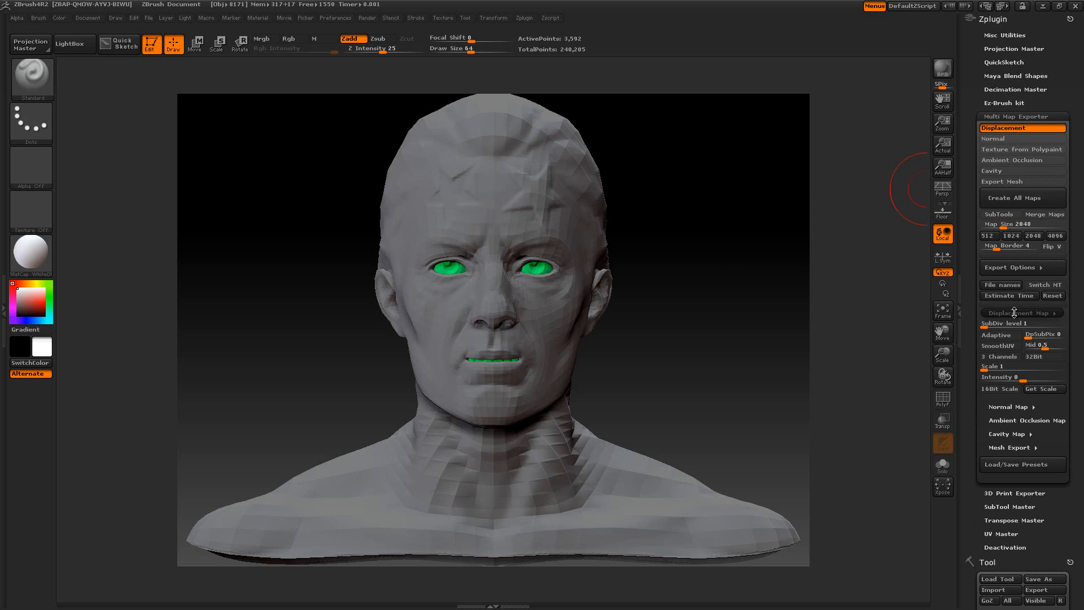
click(997, 356)
click(1004, 313)
- Enable normal map export and turn on FlipG in the normal map options
click(1000, 141)
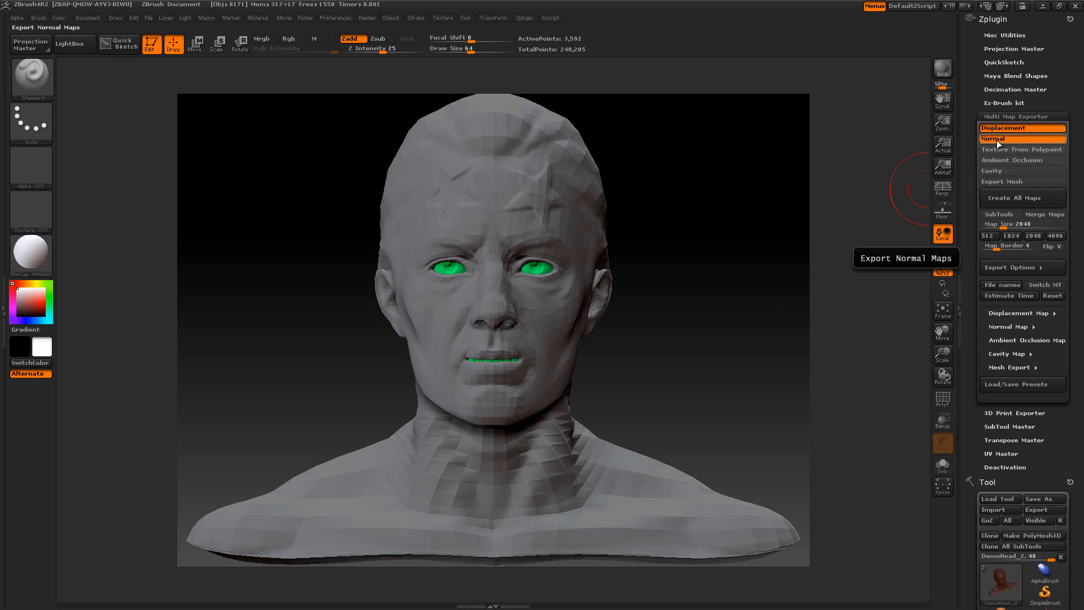
click(1007, 326)
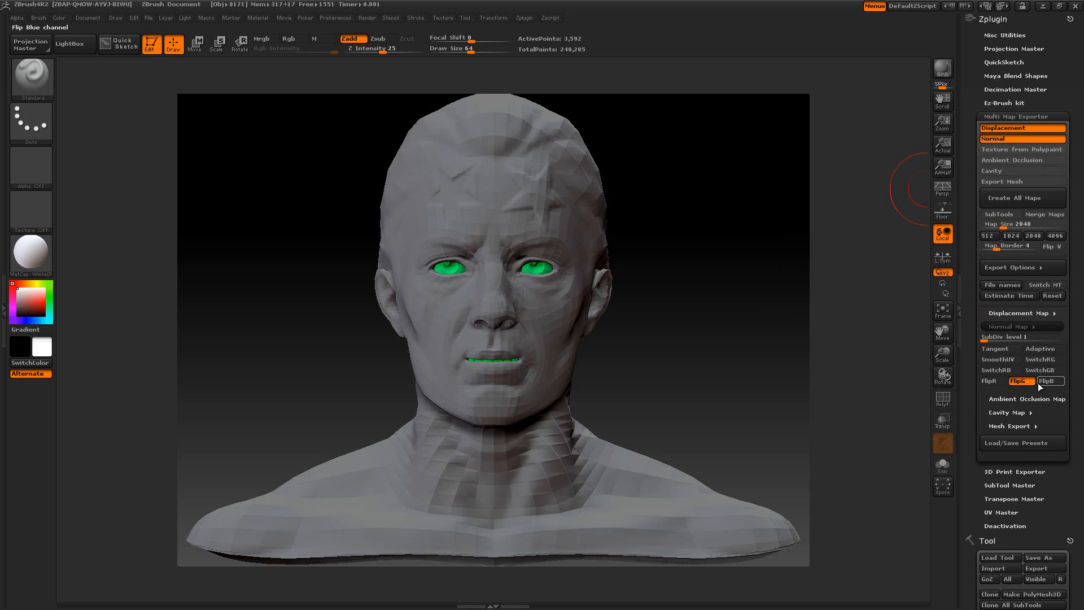
click(1019, 326)
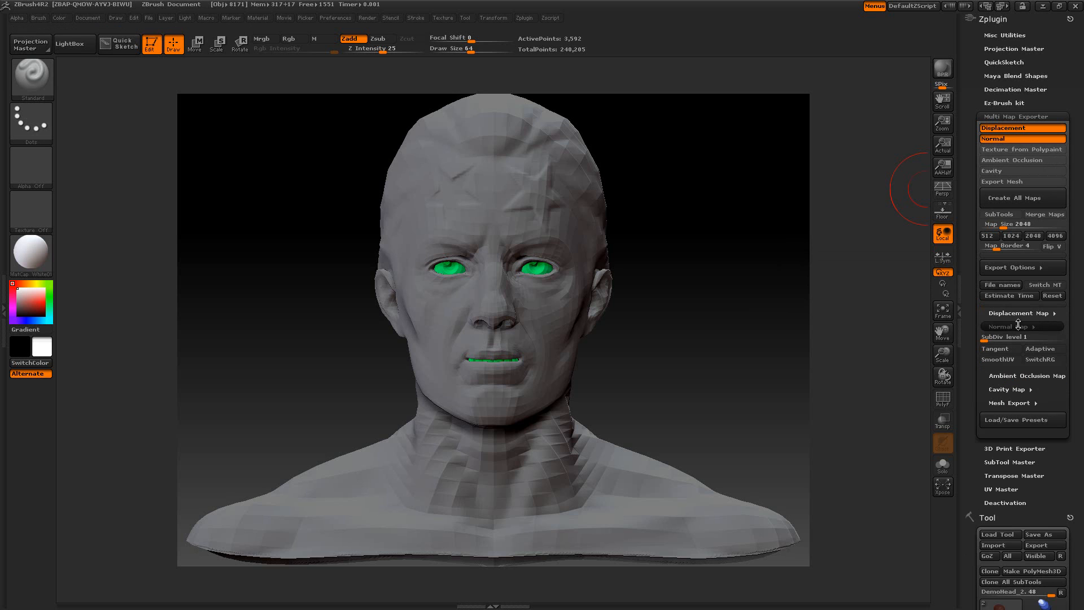
- Enable Export Mesh and turn on Mrg so UVs are merged in the exported mesh
click(993, 182)
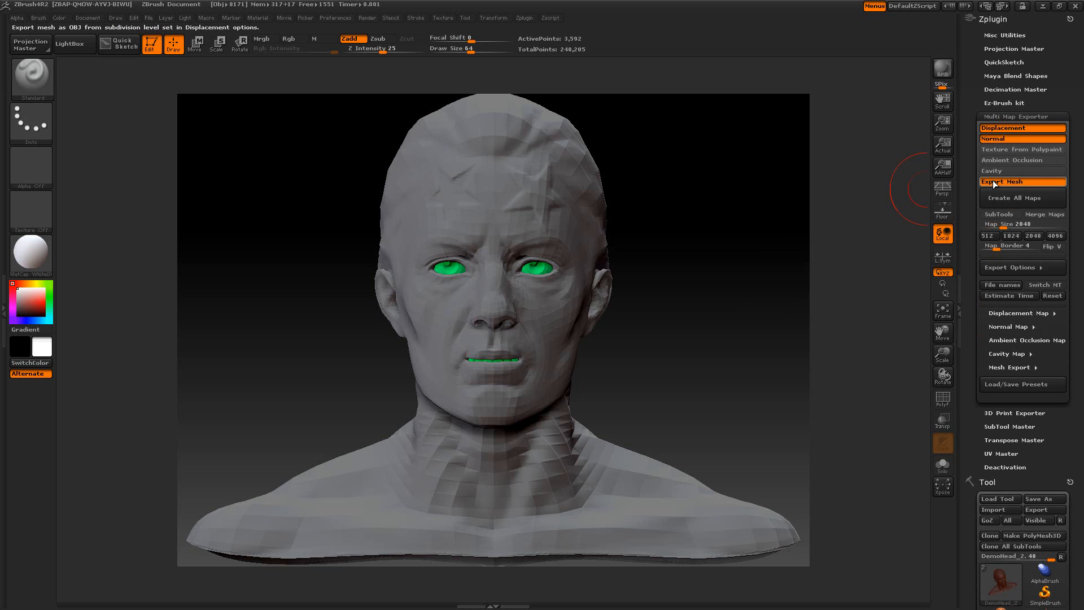
click(995, 368)
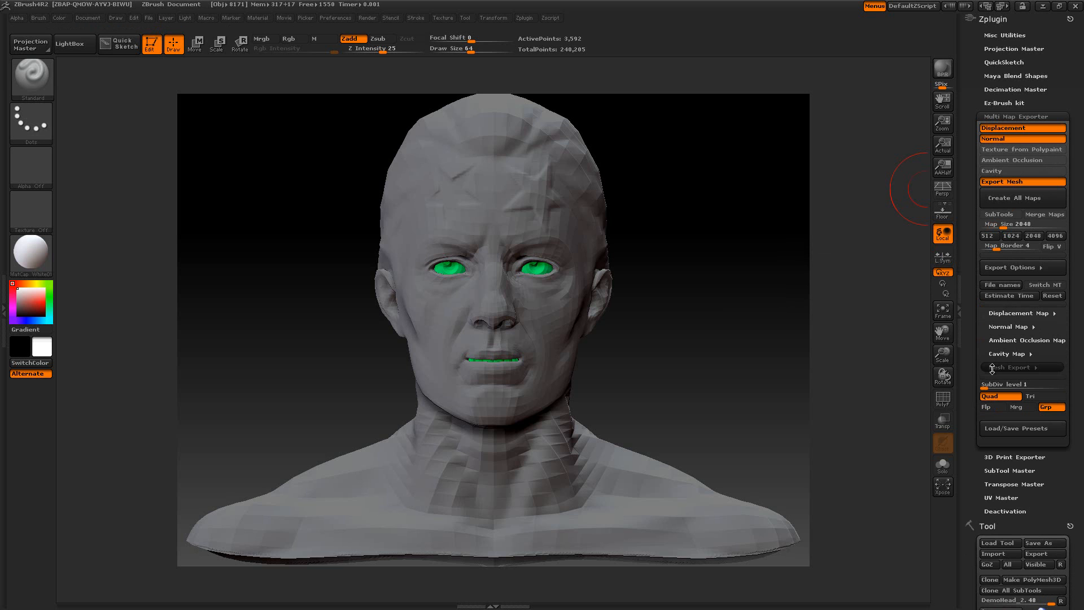
click(1015, 406)
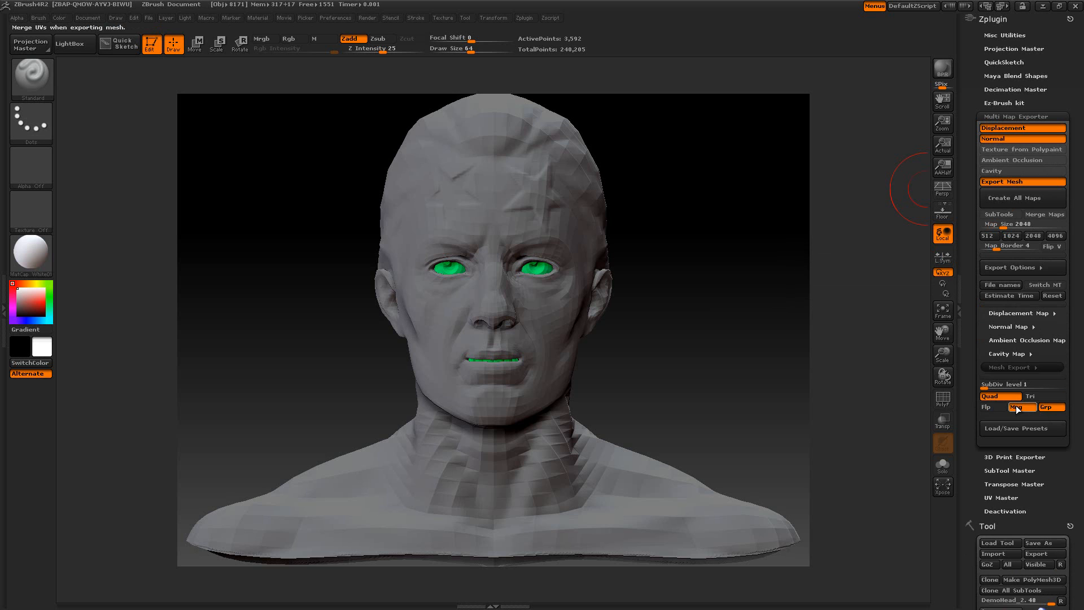
click(1009, 367)
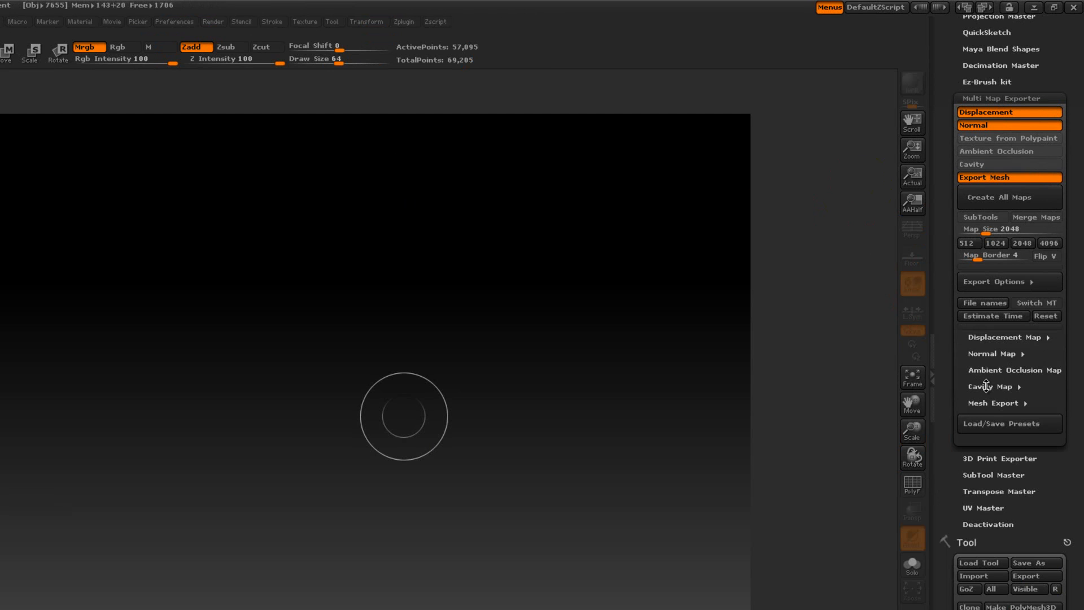
- Compare the exporter's ambient occlusion map options with the ambient occlusion settings in the tool's Masking section
click(986, 386)
click(986, 386)
click(986, 371)
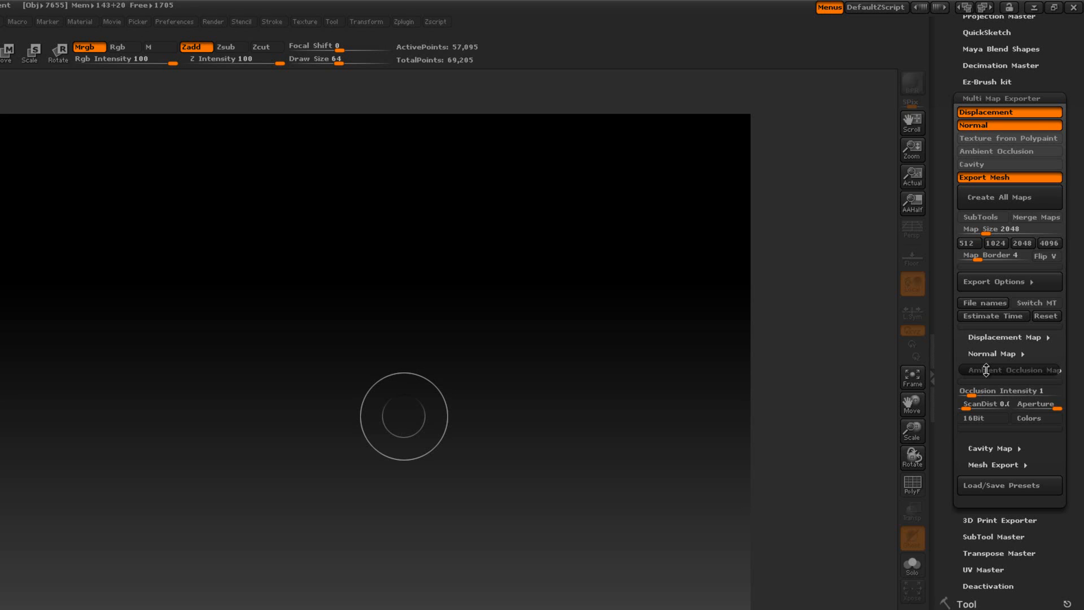
click(977, 404)
drag(946, 363, 918, 210)
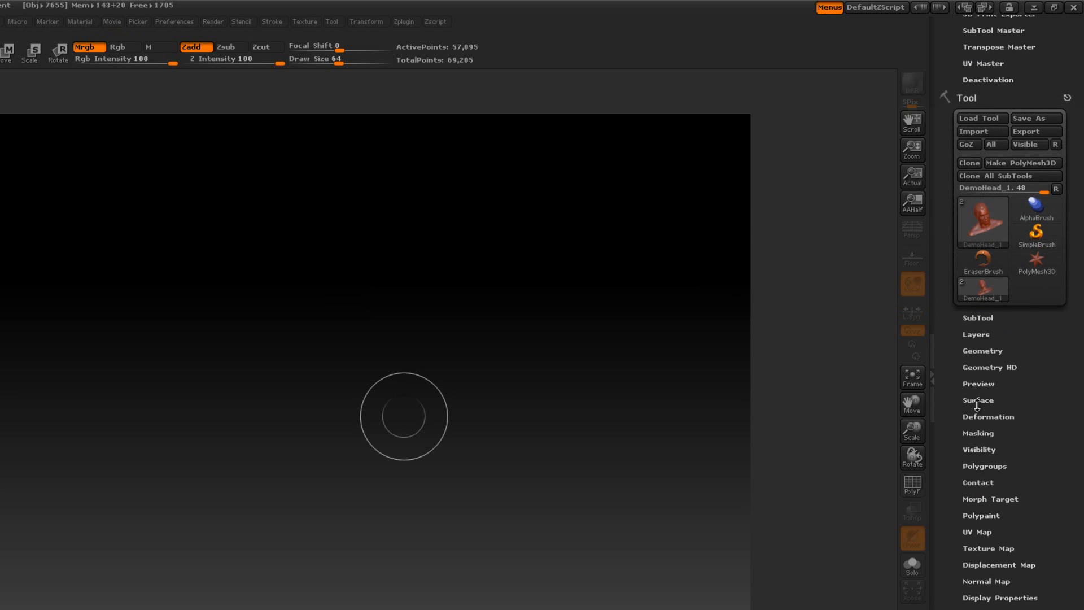
click(981, 433)
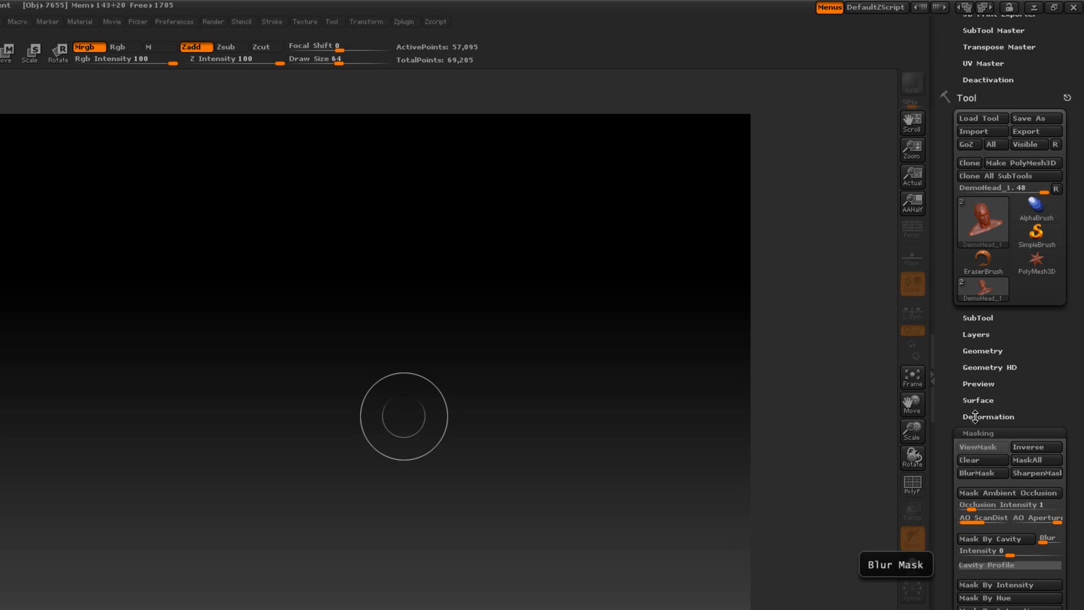
scroll(960, 384, up, 10)
scroll(960, 534, up, 1)
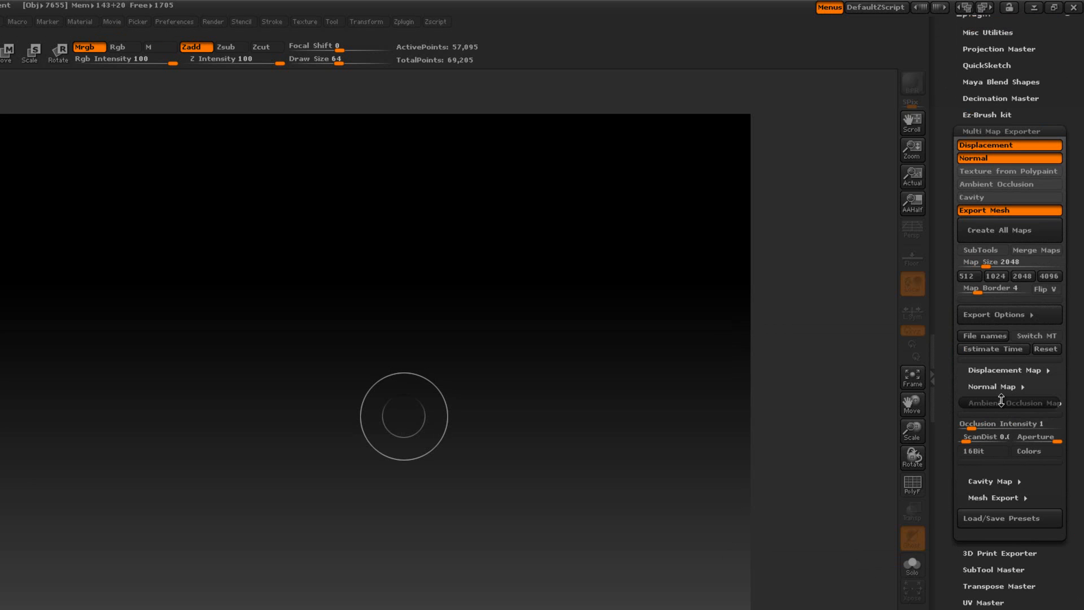
click(1001, 401)
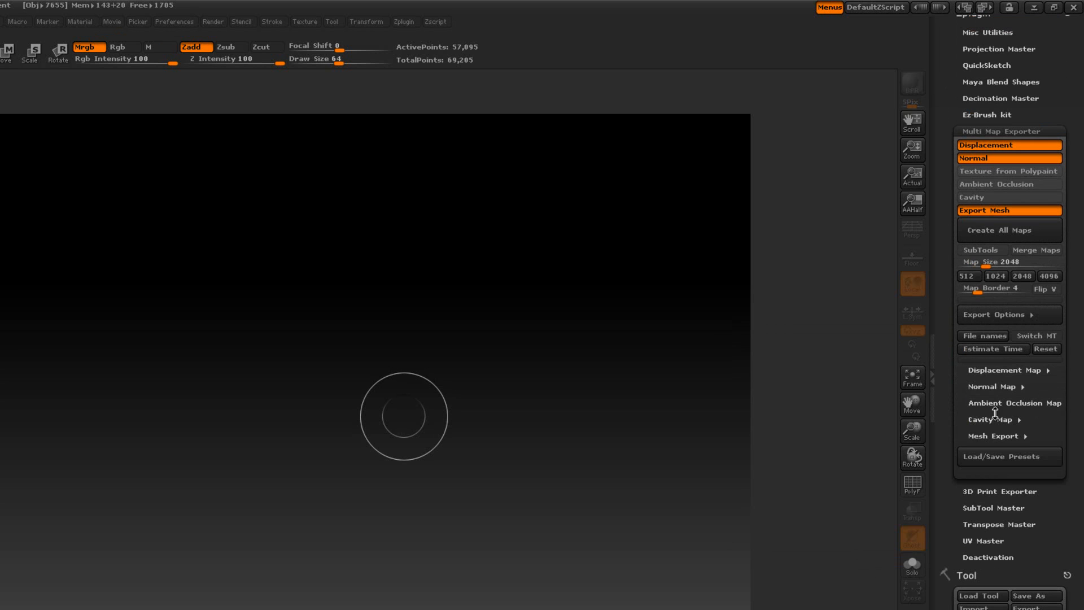
- Compare the exporter's cavity map options with the Mask By Cavity settings in the tool's Masking section
click(994, 419)
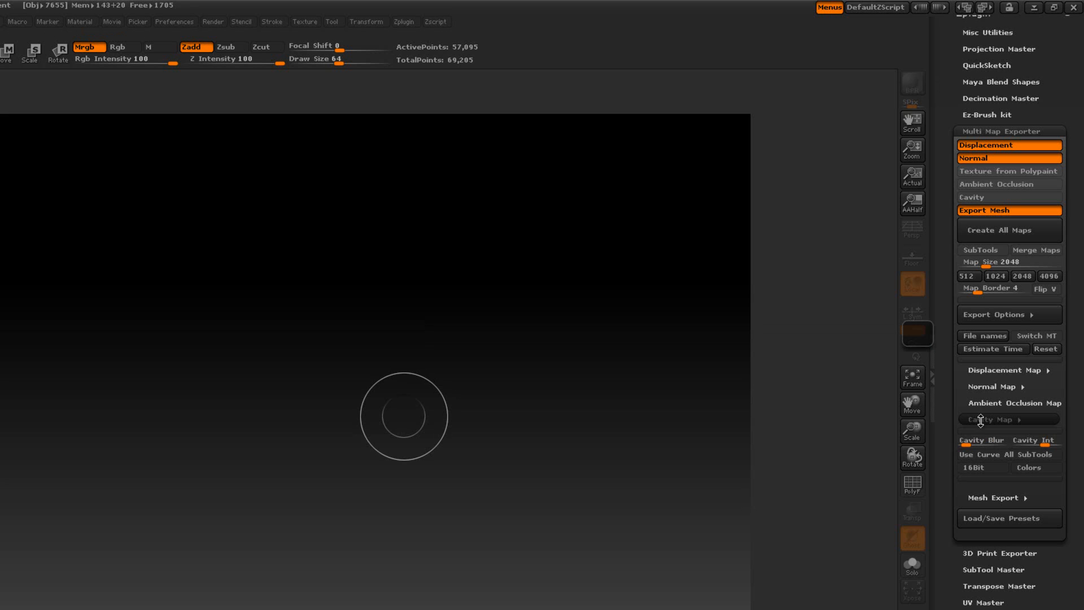
drag(948, 416, 938, 250)
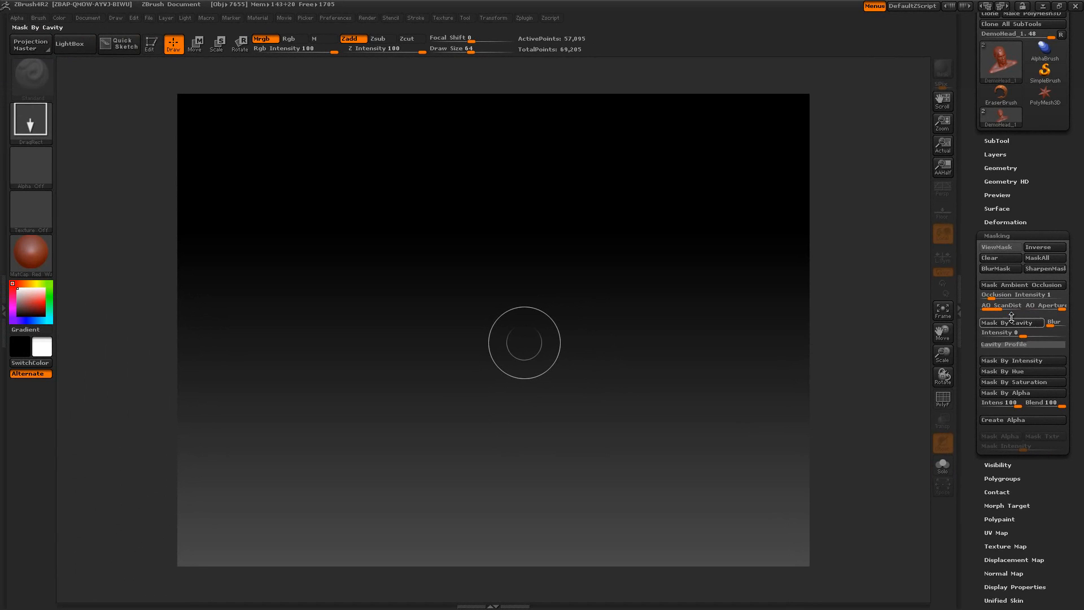
click(1006, 234)
drag(982, 229, 977, 366)
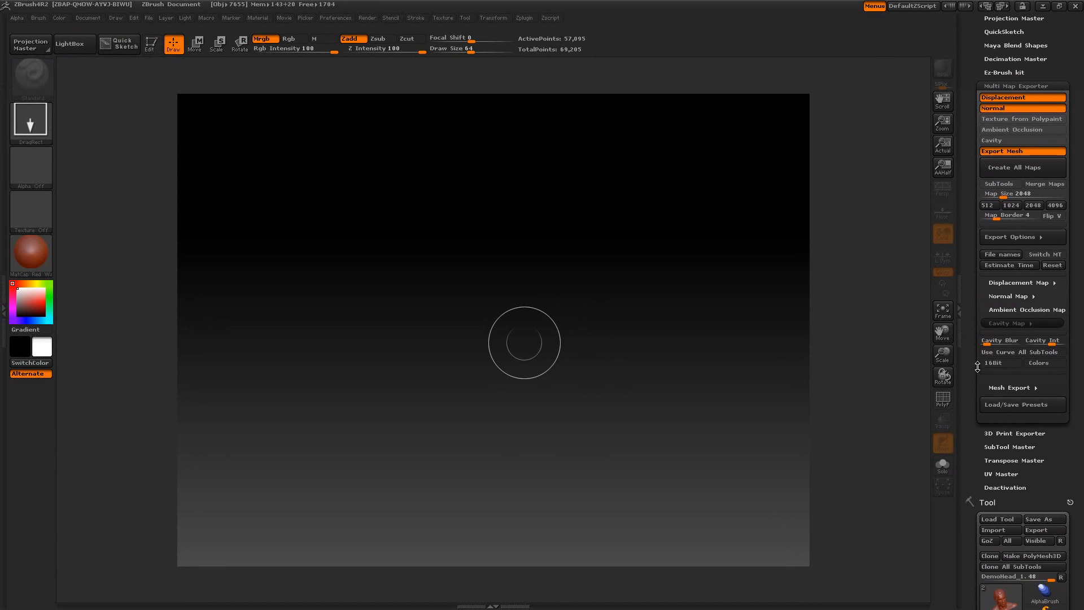
click(1005, 323)
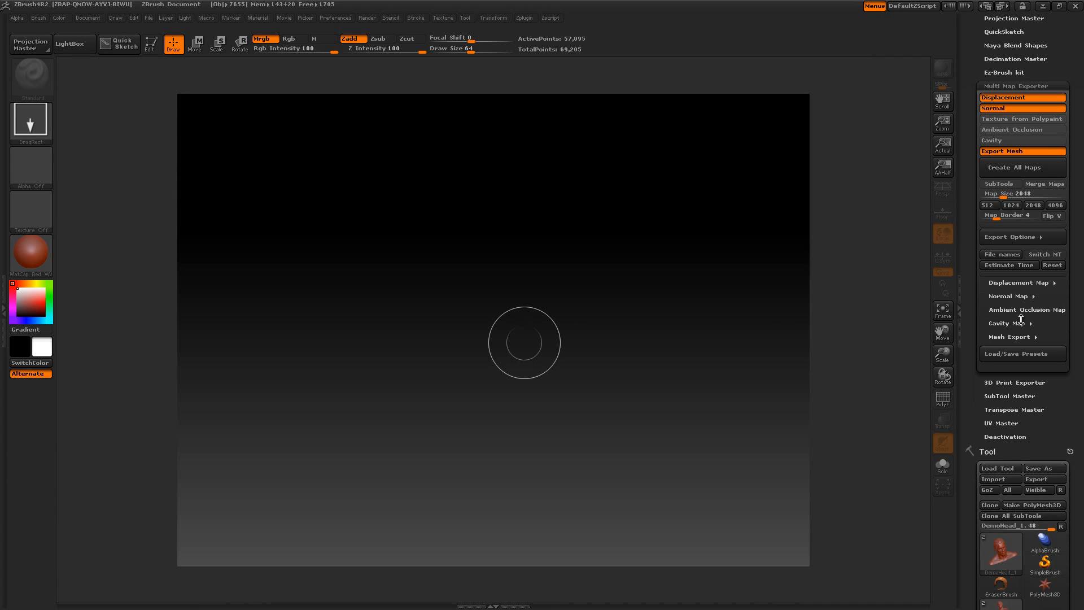